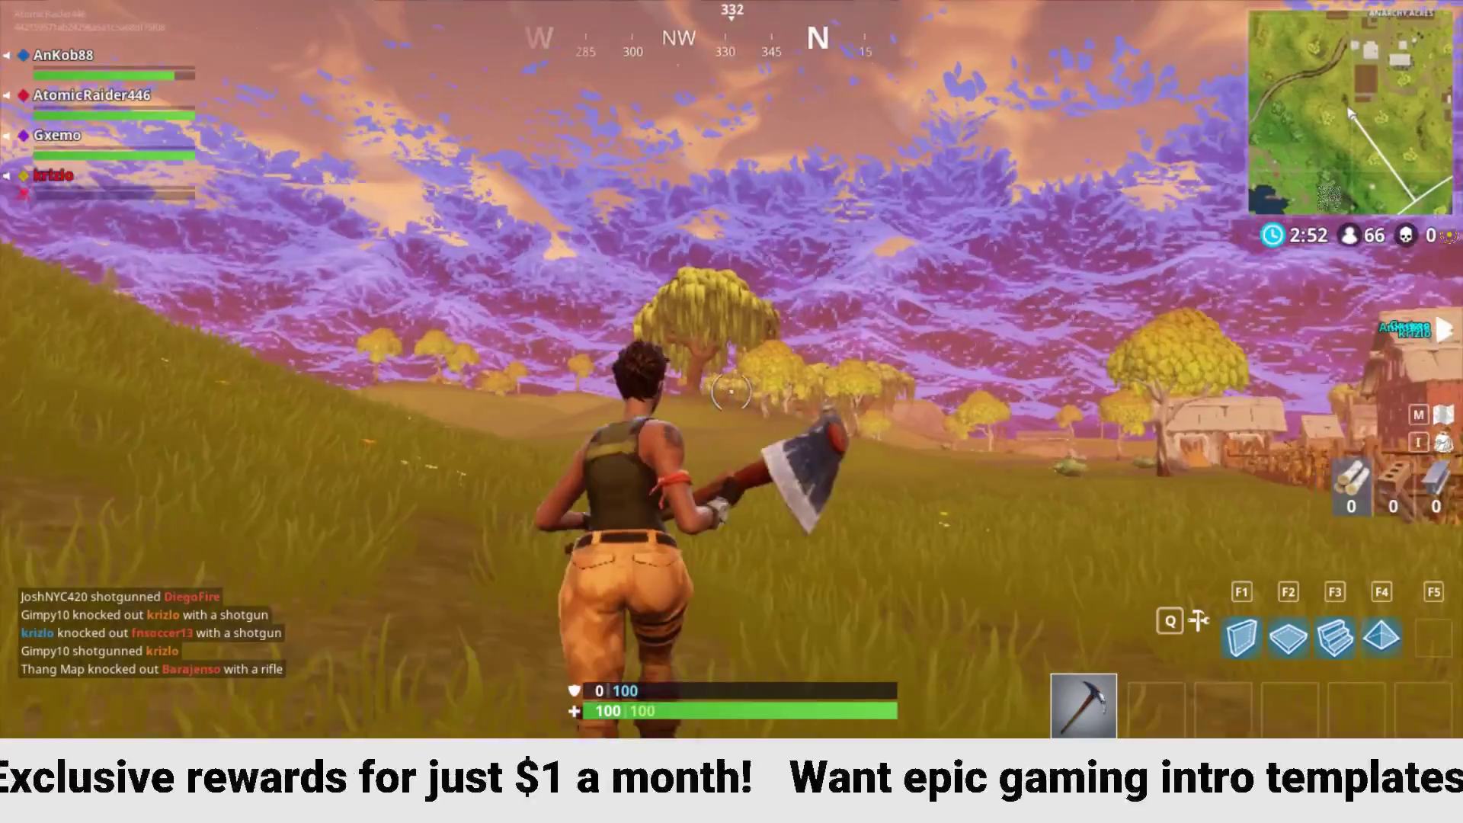
# Go to partnersincrimegfx.com and browse its Professional Templates listing of free Blender intros
pyautogui.press('w')
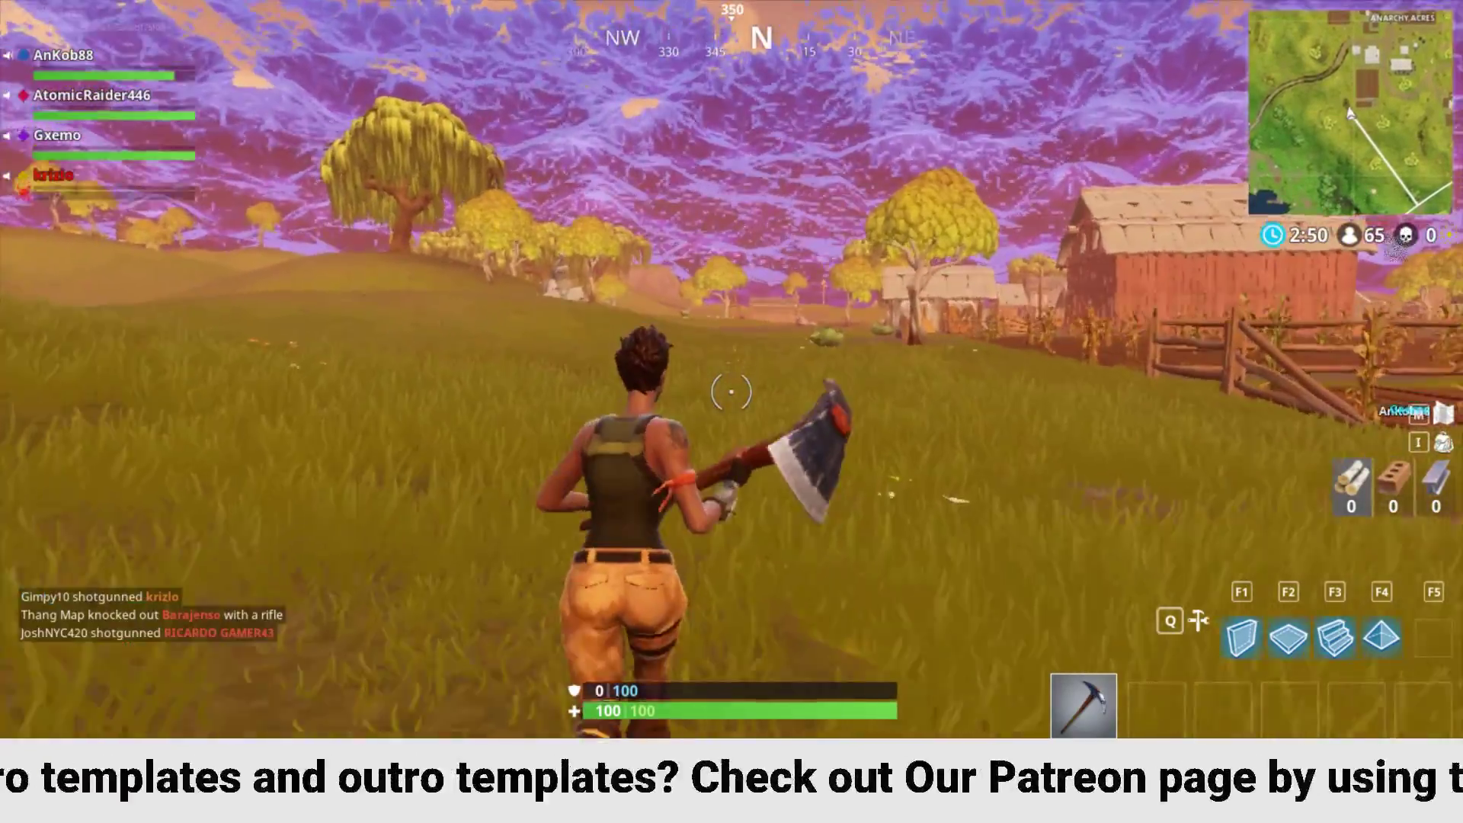
pyautogui.press('w')
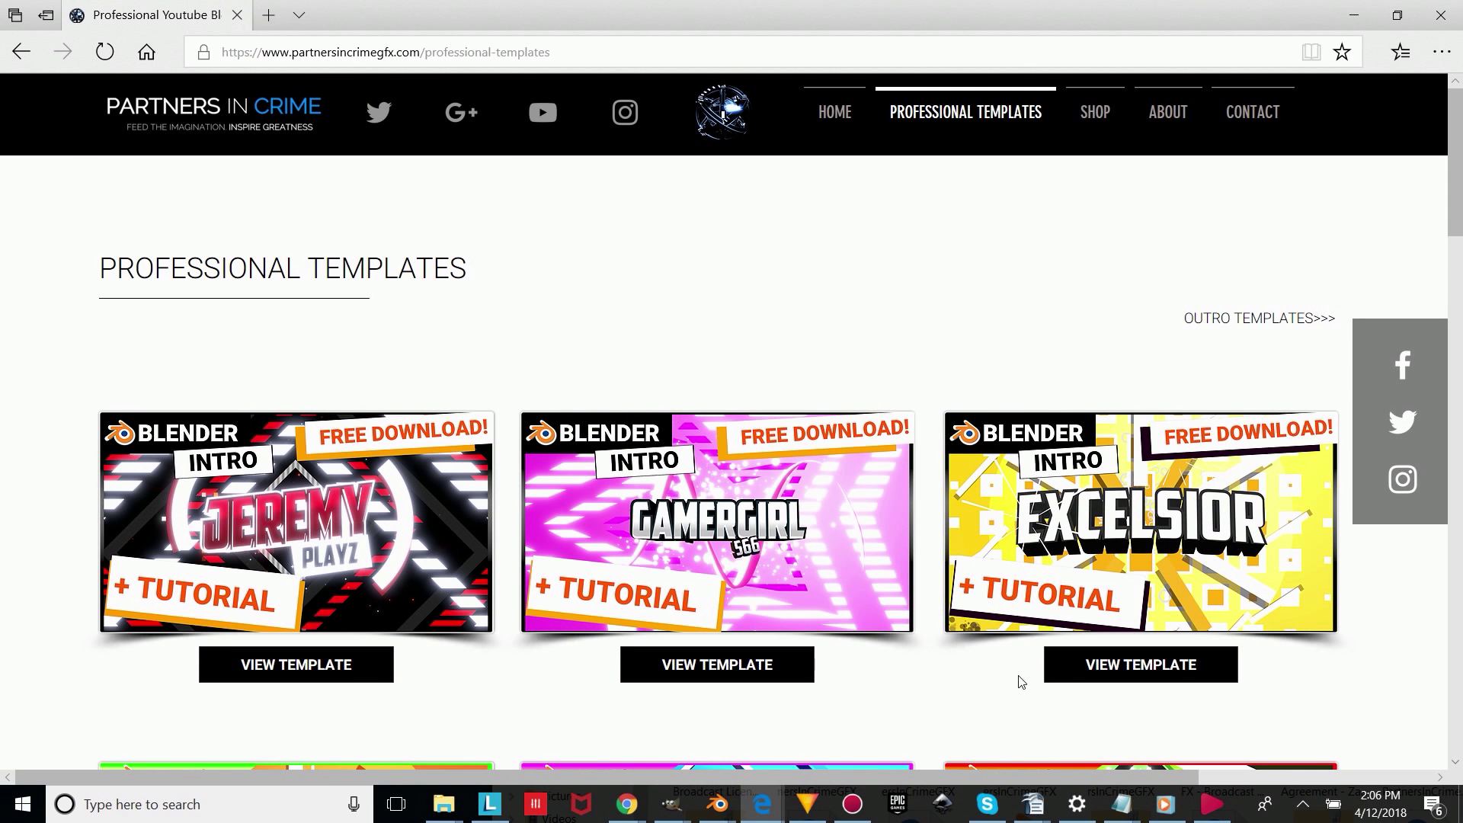
# Subscribe to the channel from the Excelsior template page and scroll its Free Download post to the zip
pyautogui.click(1144, 665)
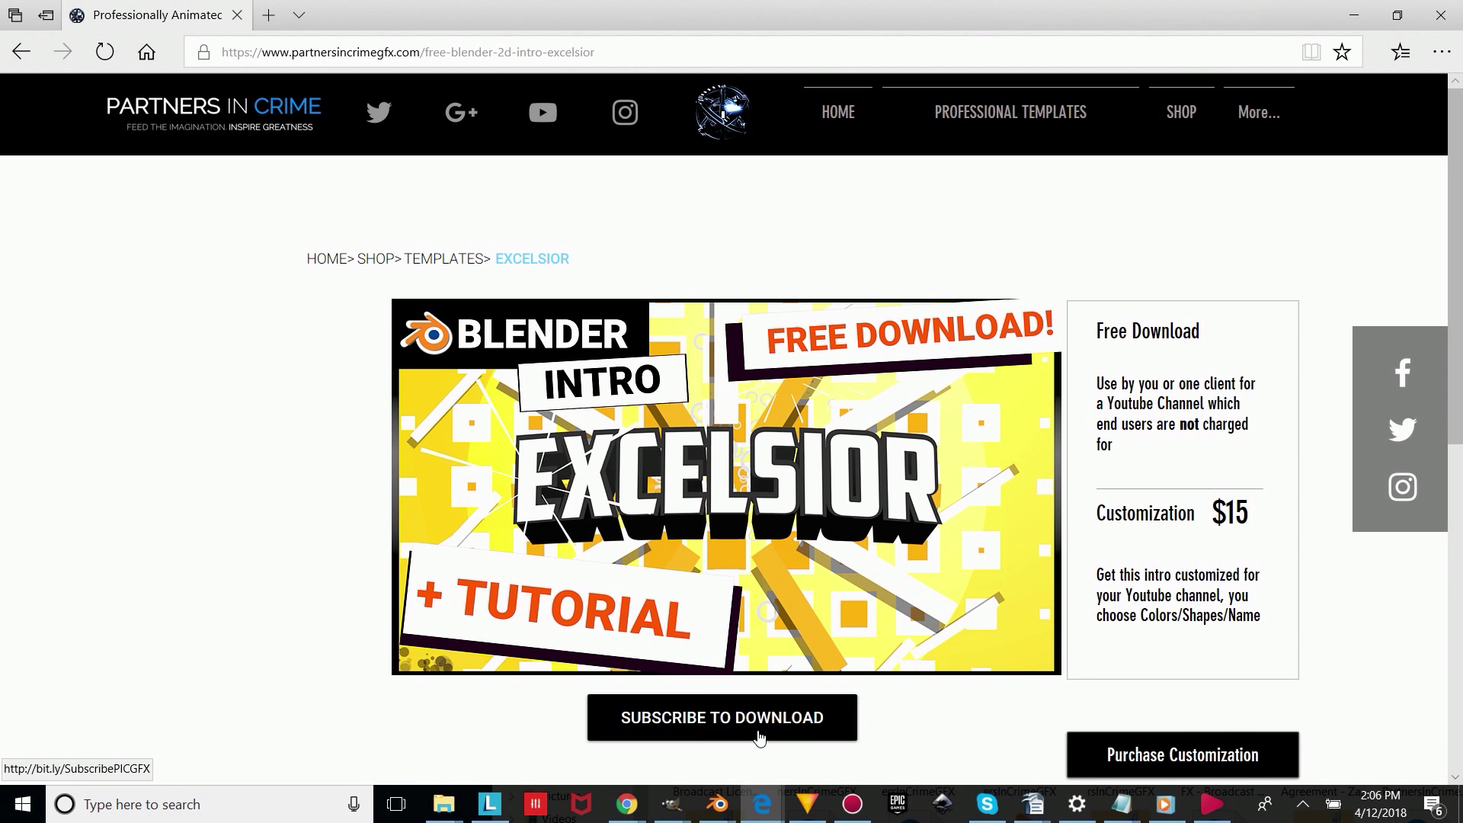
pyautogui.click(725, 723)
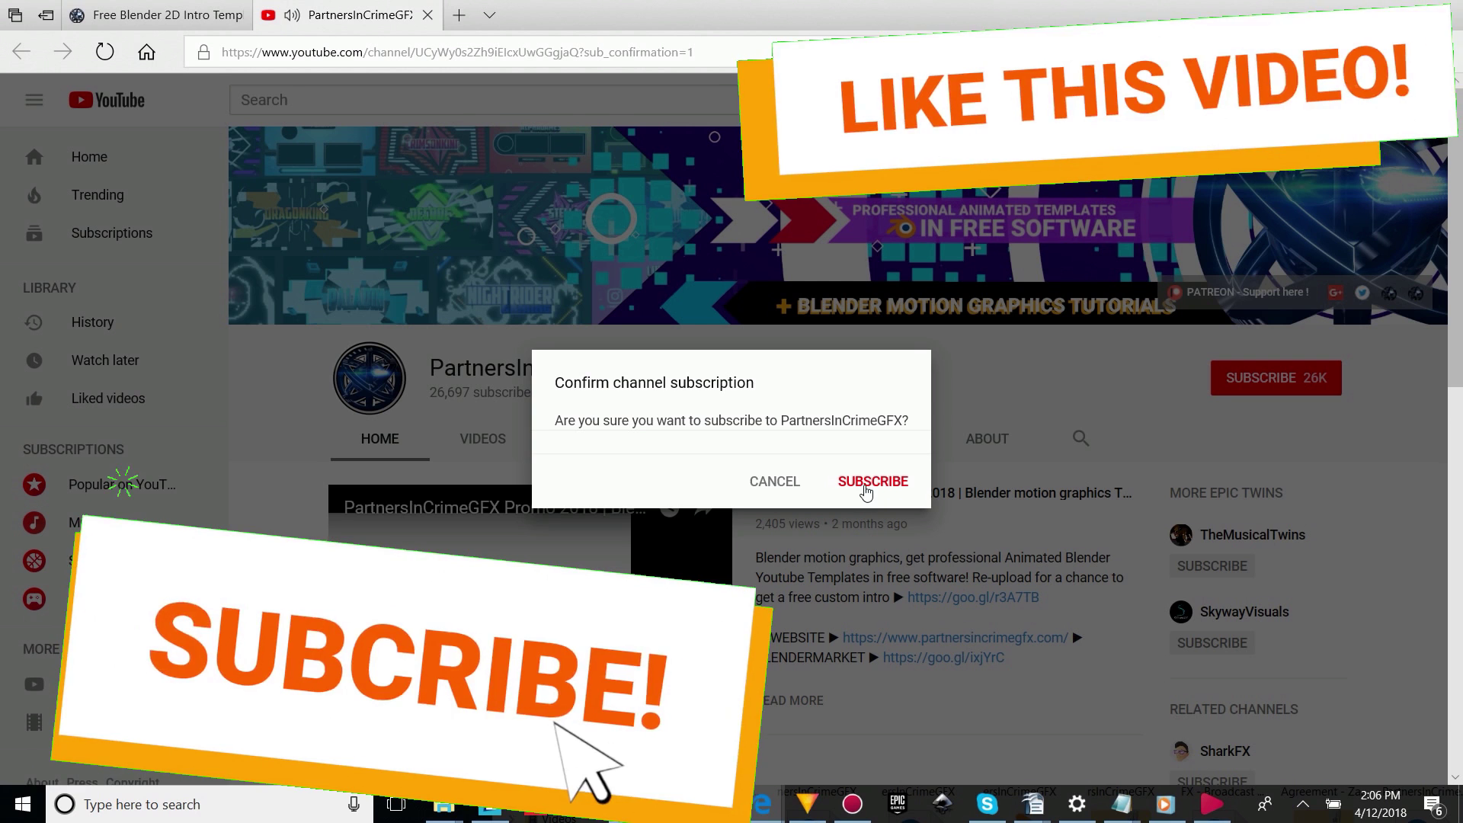
pyautogui.click(855, 496)
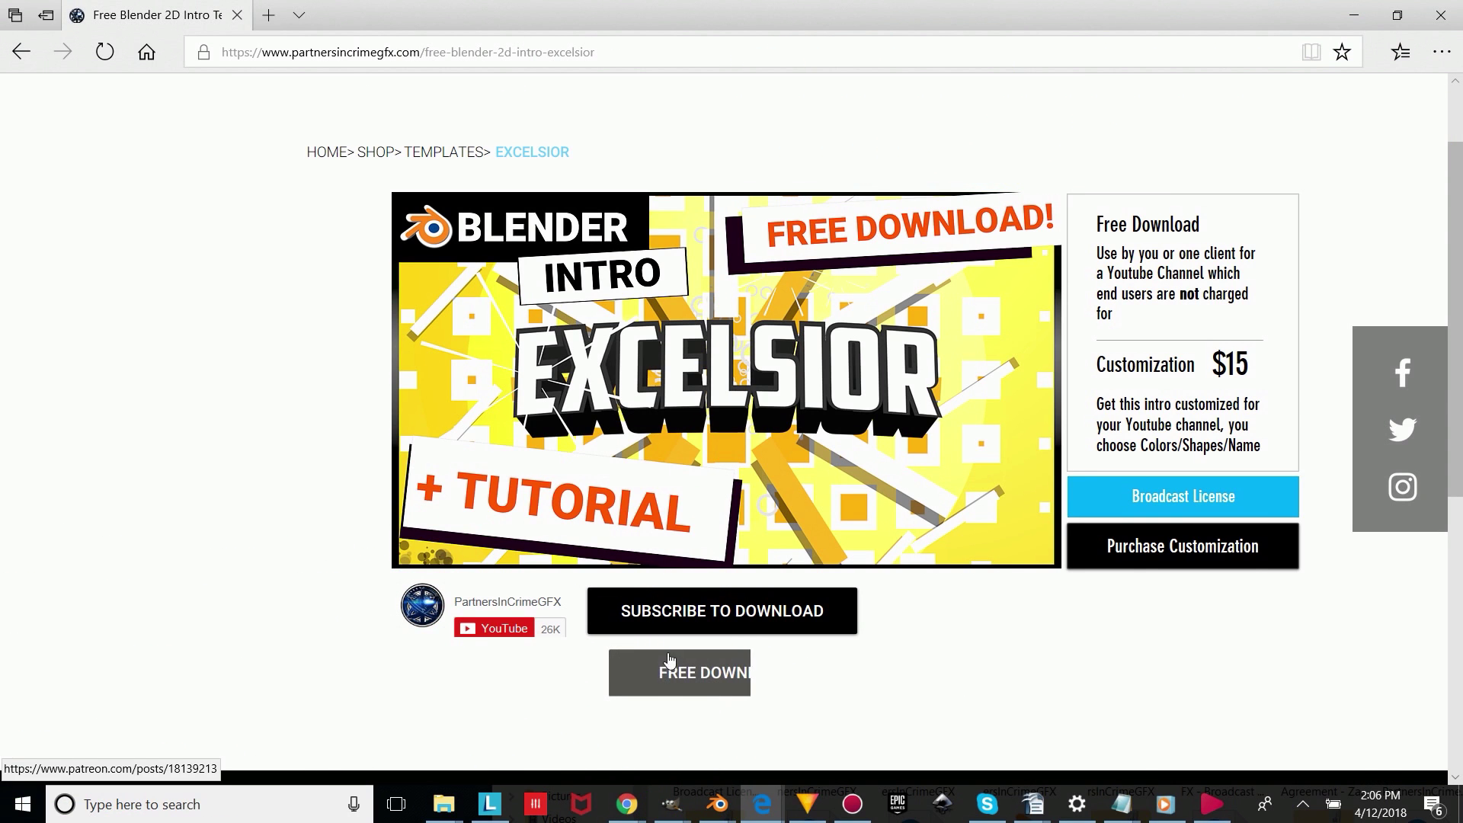
pyautogui.click(716, 675)
pyautogui.scroll(-1, 640, 581)
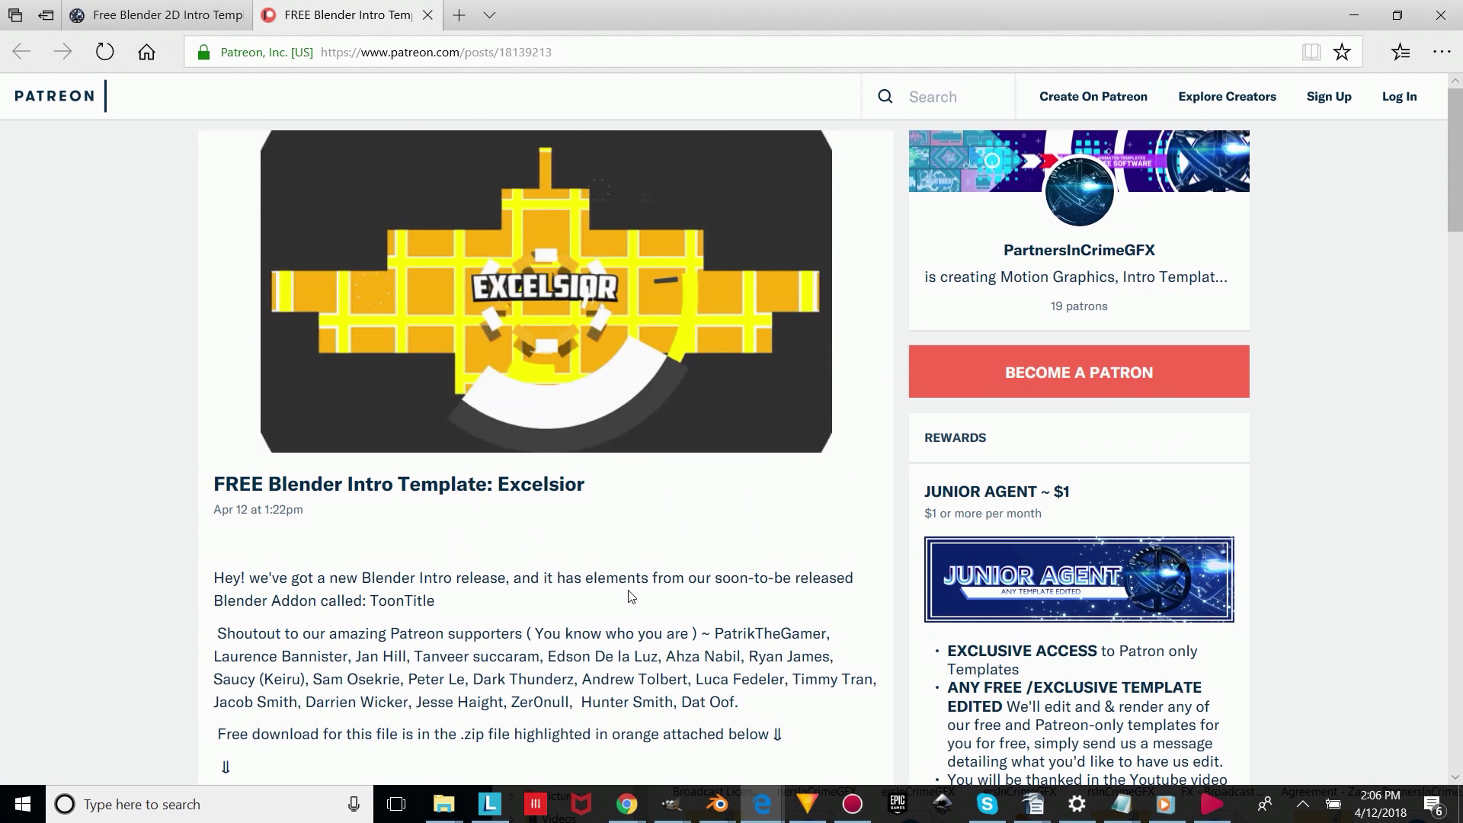
pyautogui.scroll(-1, 625, 604)
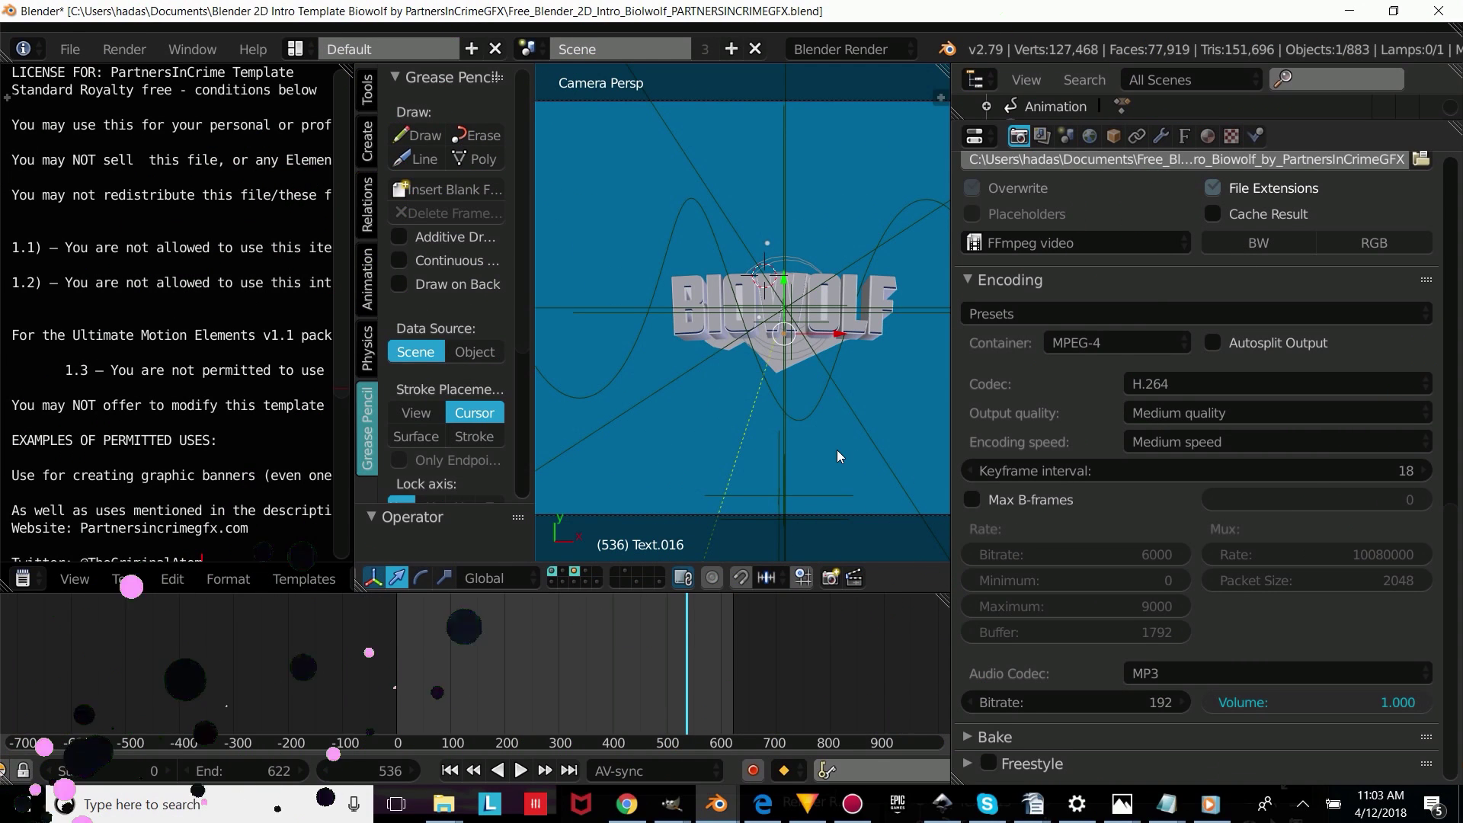
# Replace the front title layer Text.012's BIOWOLF letters with CUSTOMIZETEXT
pyautogui.scroll(-2, 773, 408)
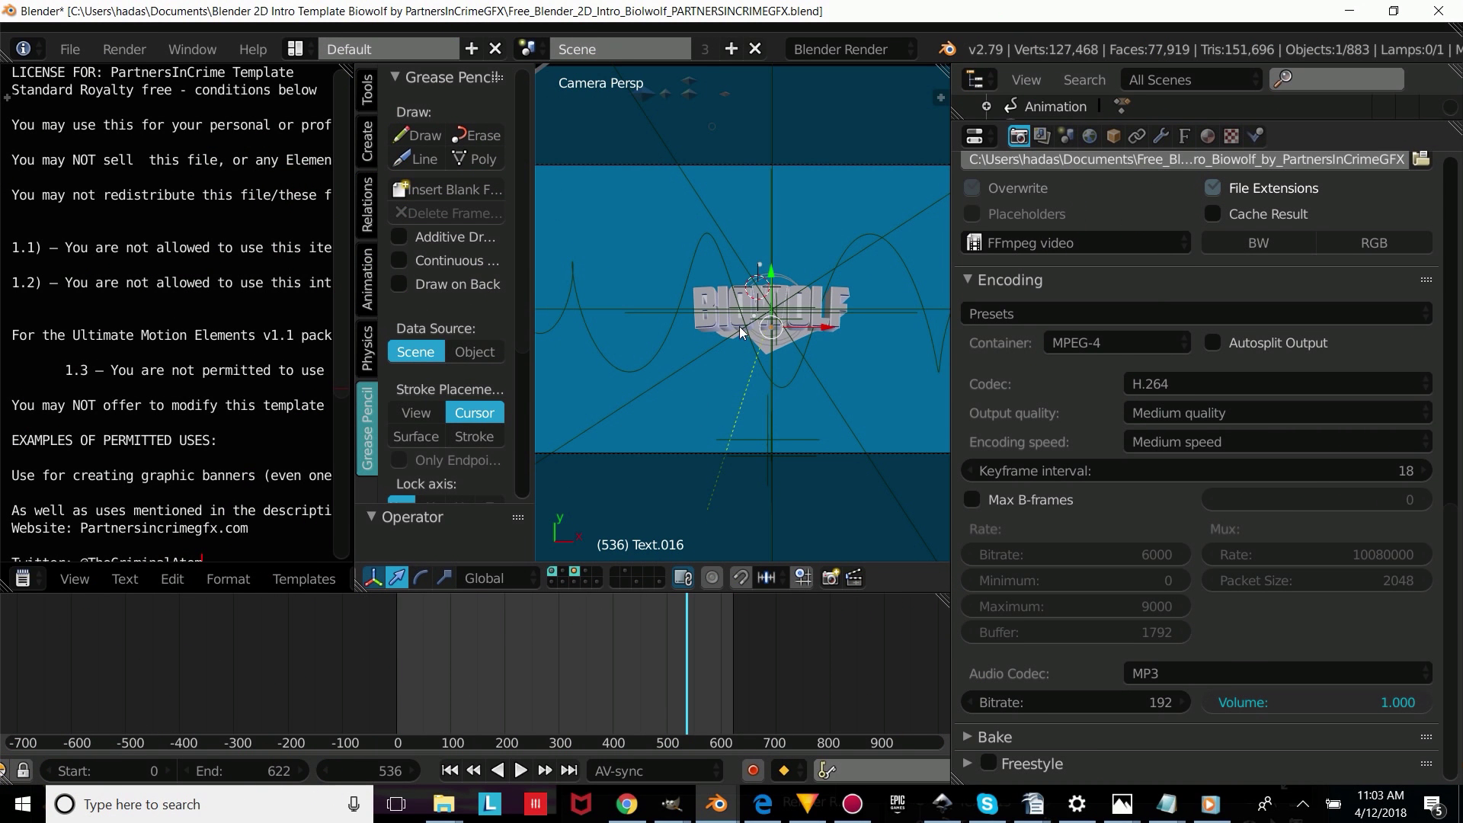
pyautogui.scroll(2, 709, 343)
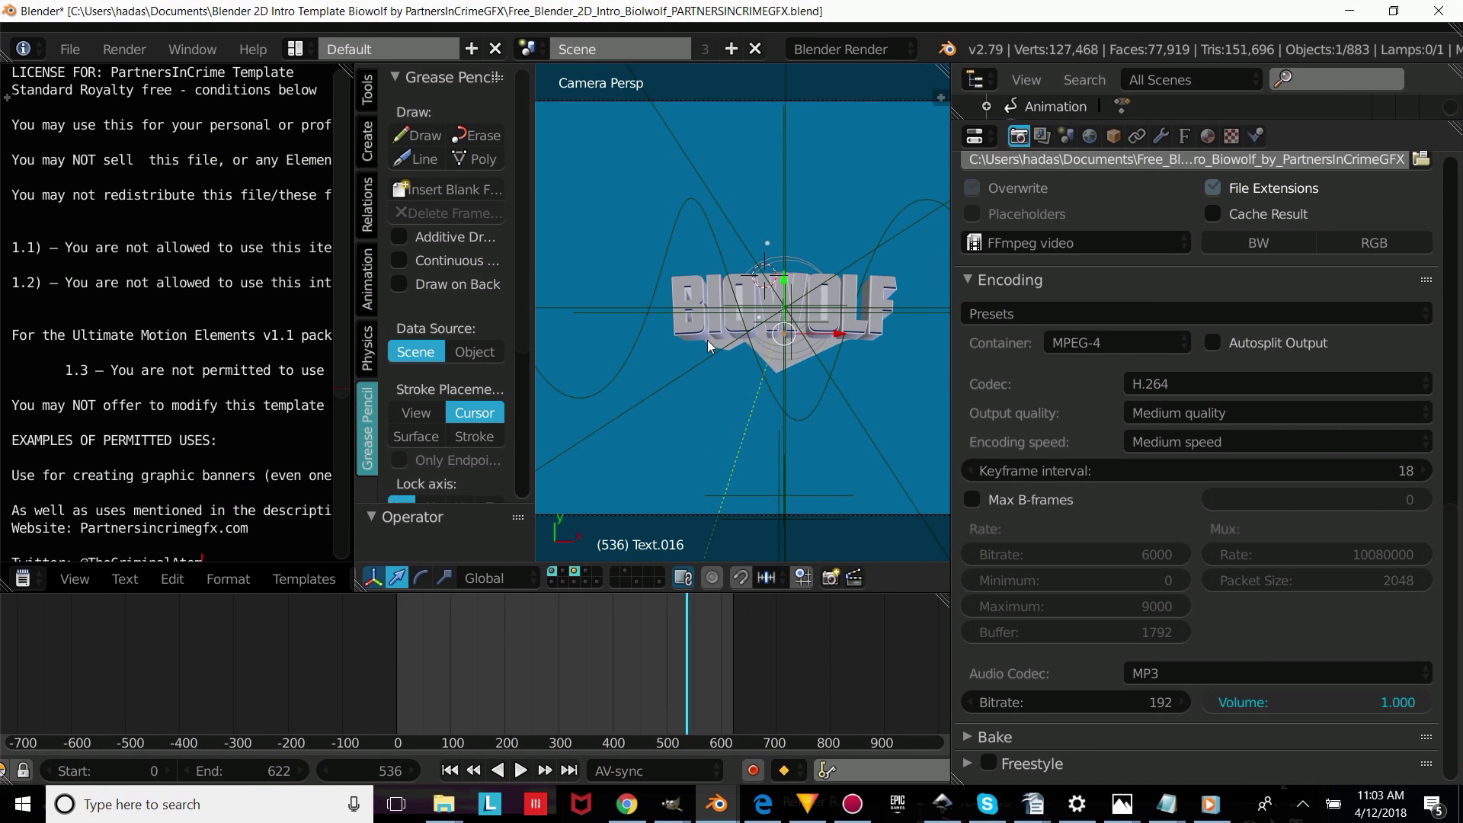
pyautogui.rightClick(700, 333)
pyautogui.press('Tab')
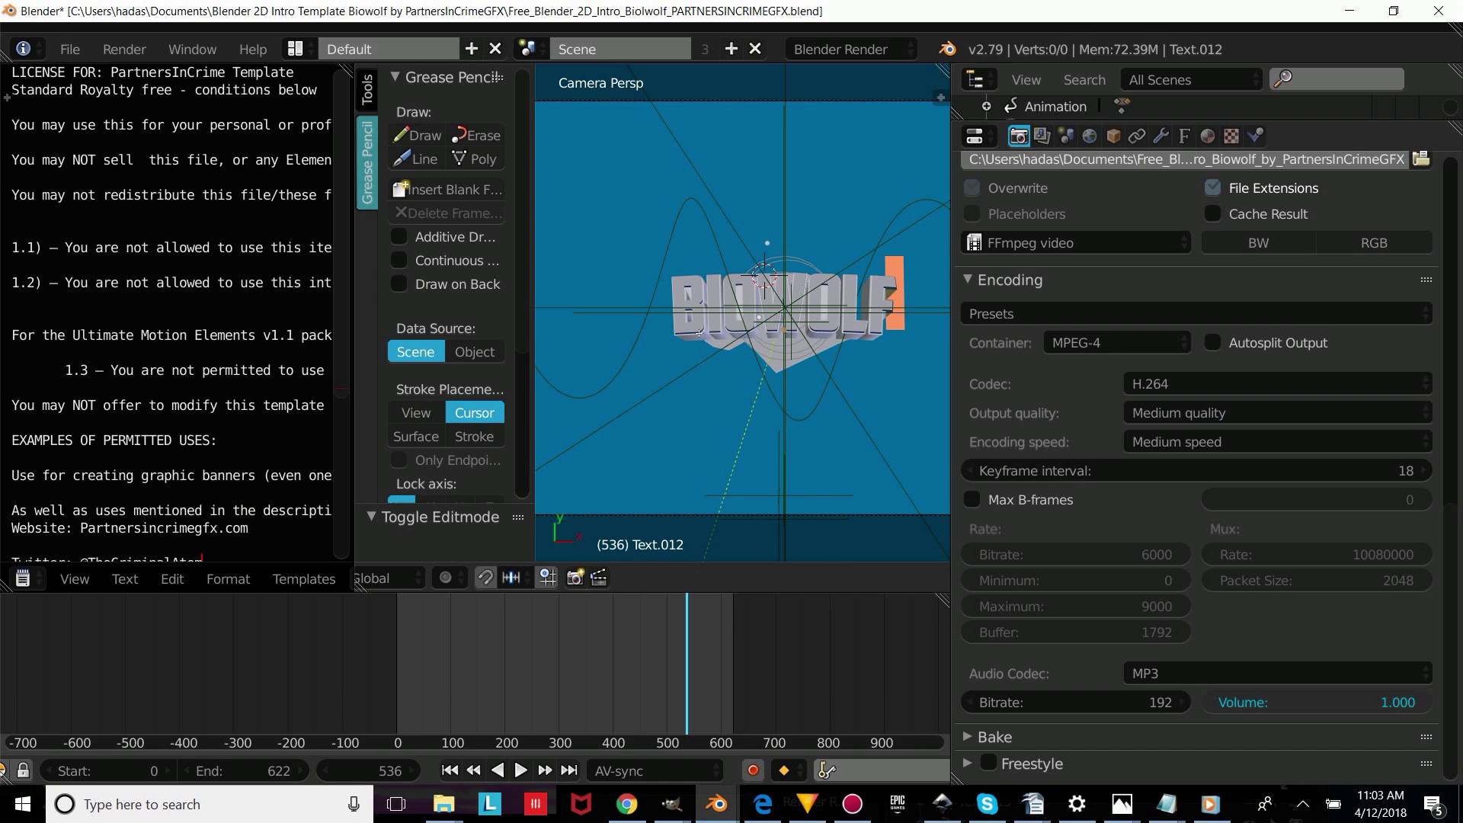
pyautogui.press('BackSpace')
pyautogui.press('BackSpace')
pyautogui.press('BackSpace')
pyautogui.press('BackSpace')
pyautogui.press('BackSpace')
pyautogui.press('BackSpace')
pyautogui.press('BackSpace')
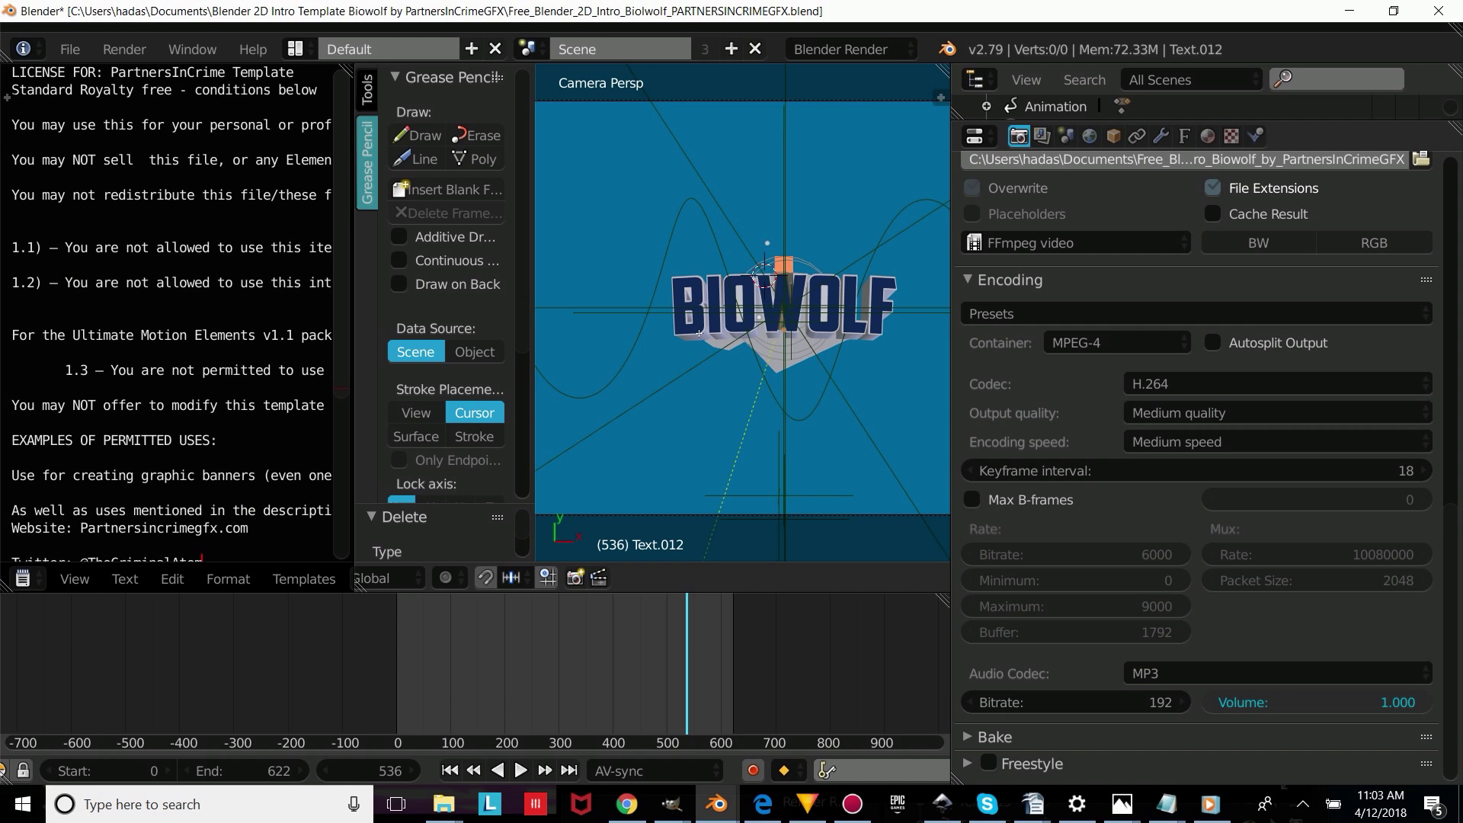
pyautogui.write('CUSTOMIZETE')
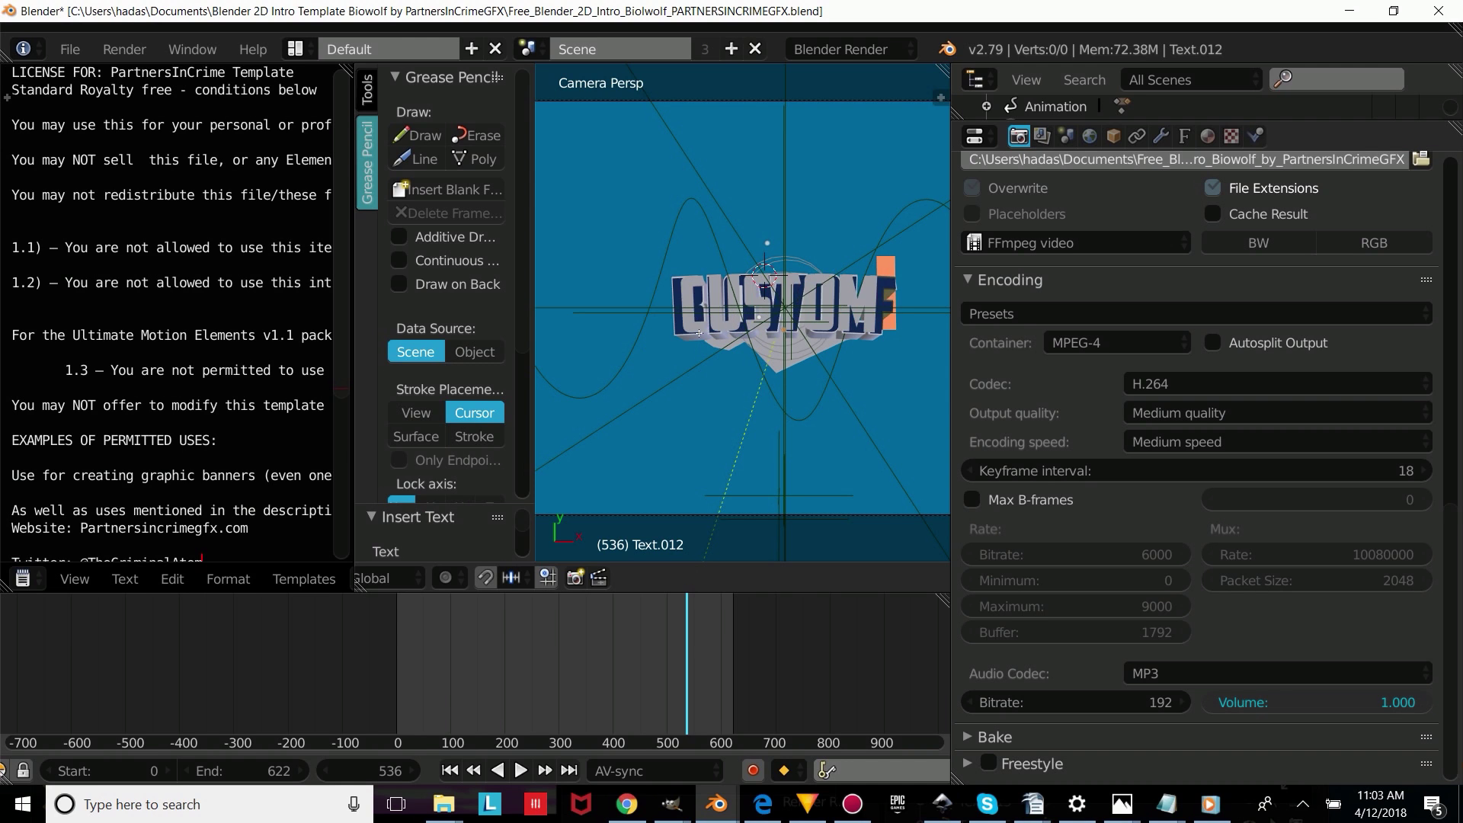
pyautogui.write('XT')
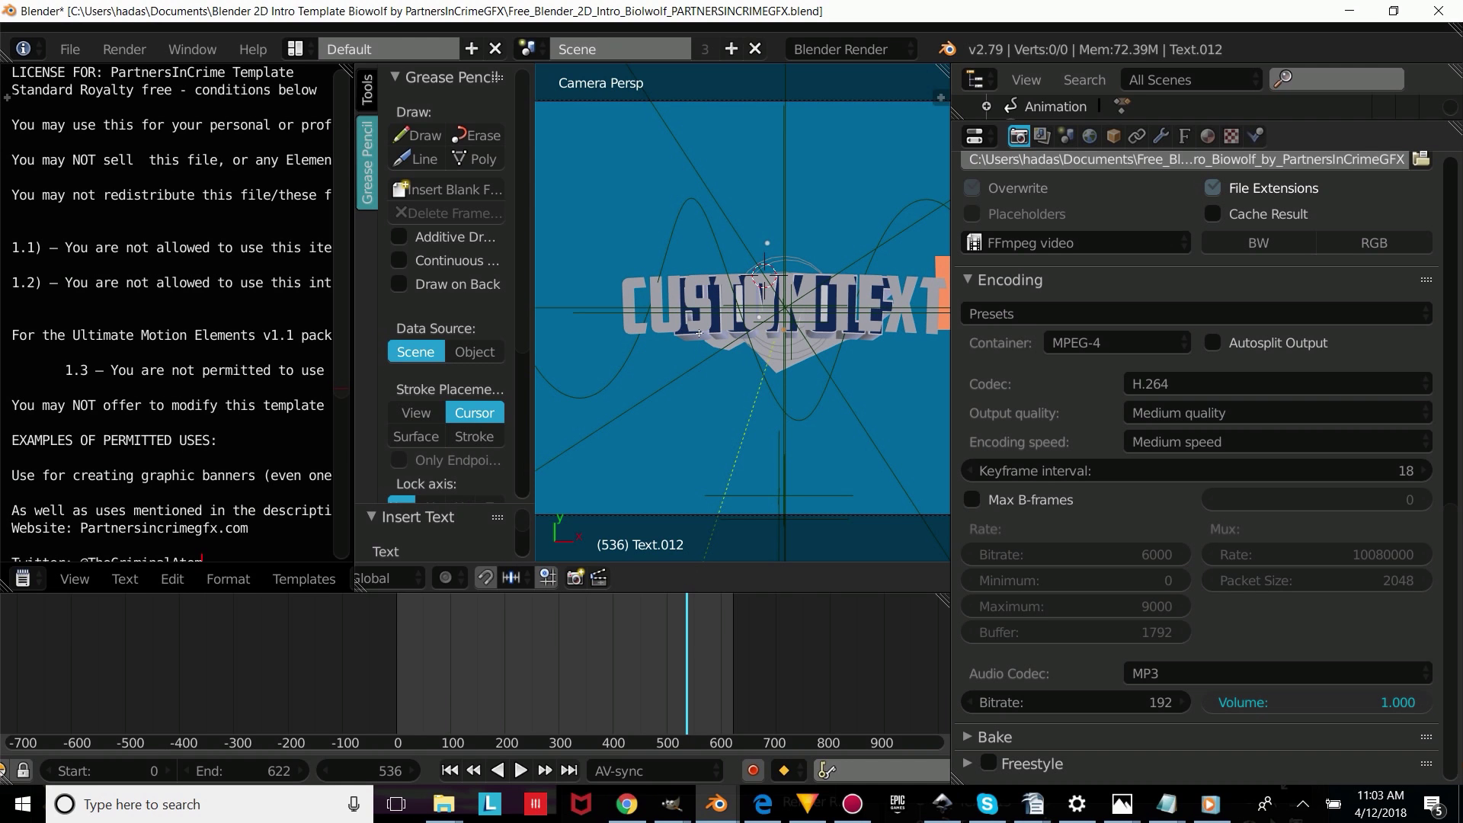
pyautogui.press('Tab')
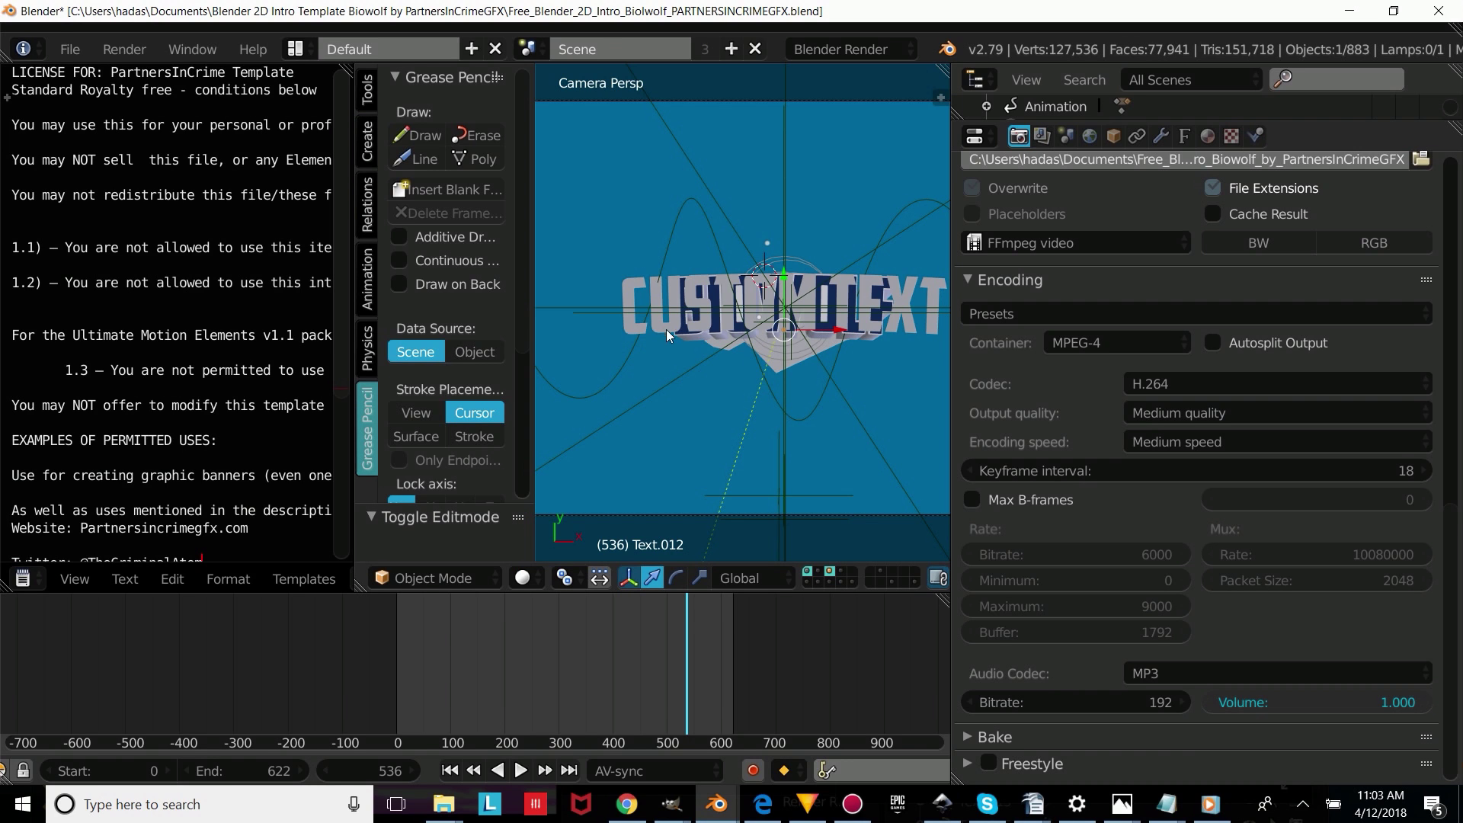
# Retype the Text.017 layer as CUSTOM TEXT and select the Text.016 layer
pyautogui.rightClick(716, 336)
pyautogui.press('Tab')
pyautogui.press('BackSpace')
pyautogui.press('BackSpace')
pyautogui.press('BackSpace')
pyautogui.press('BackSpace')
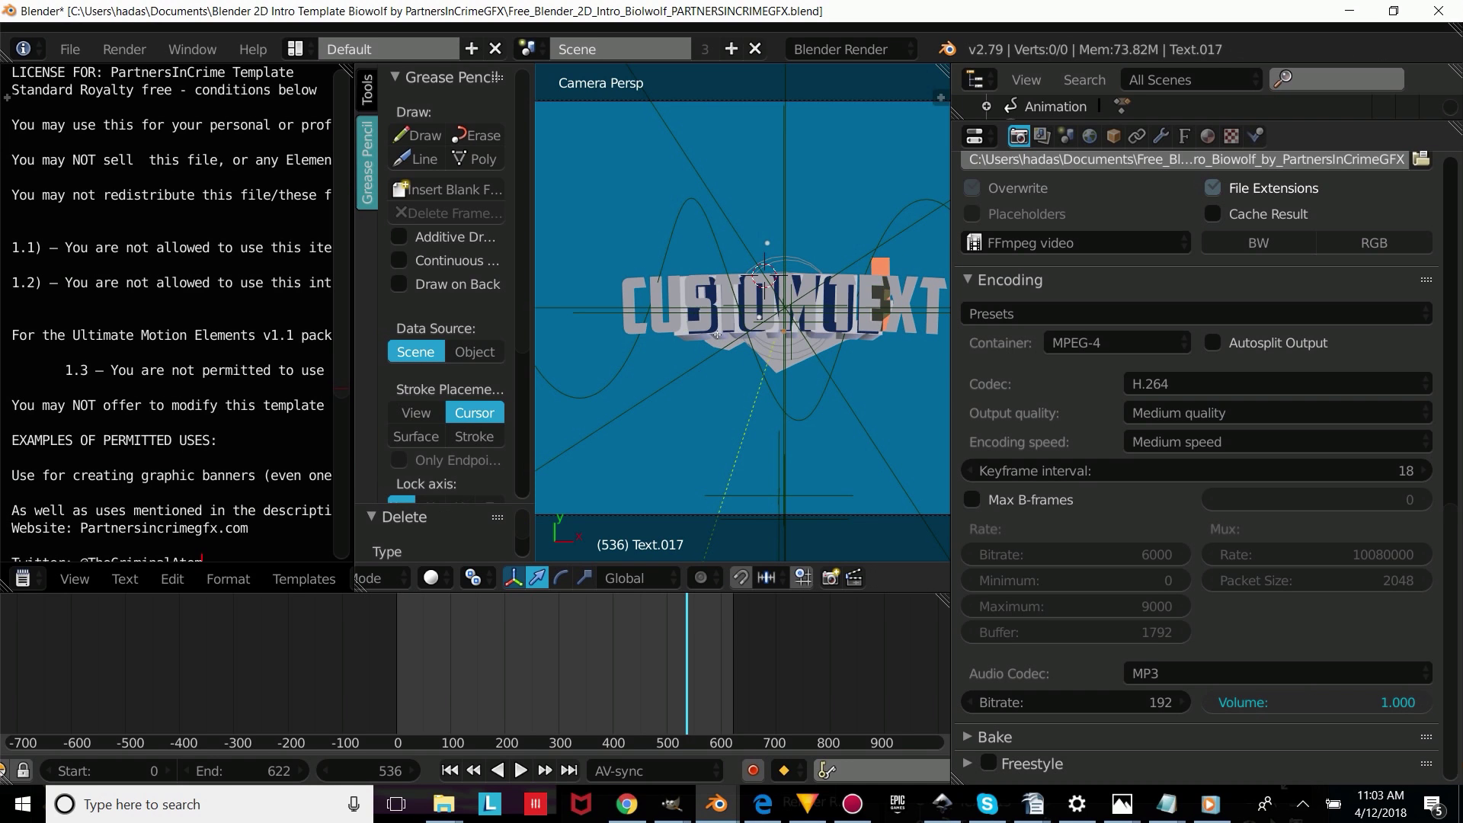
pyautogui.write('CUSTOM TEXT')
pyautogui.press('Tab')
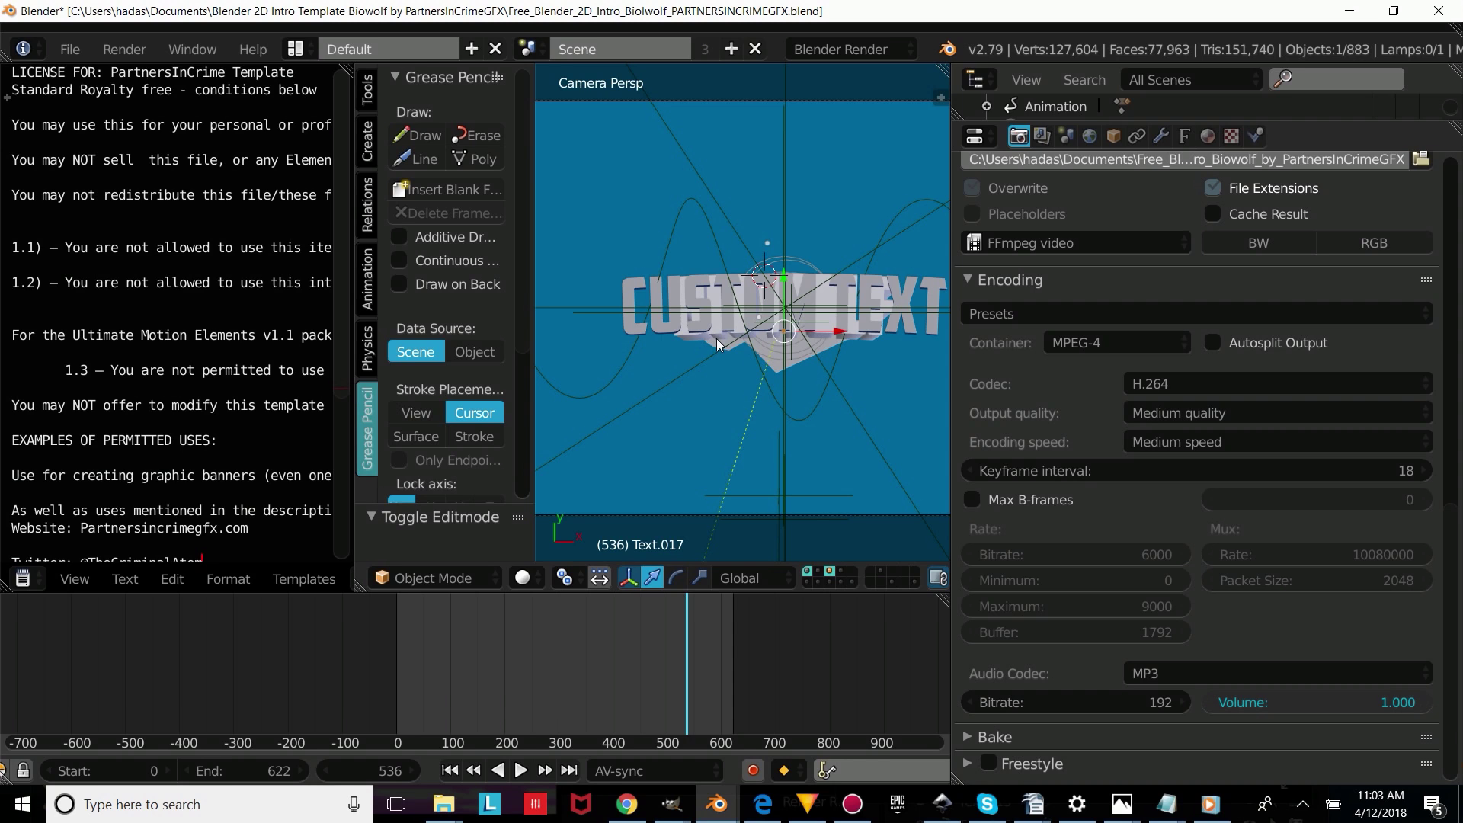
pyautogui.rightClick(716, 339)
# Replace the end of Text.016's old title with TEXT
pyautogui.press('Tab')
pyautogui.press('BackSpace')
pyautogui.press('BackSpace')
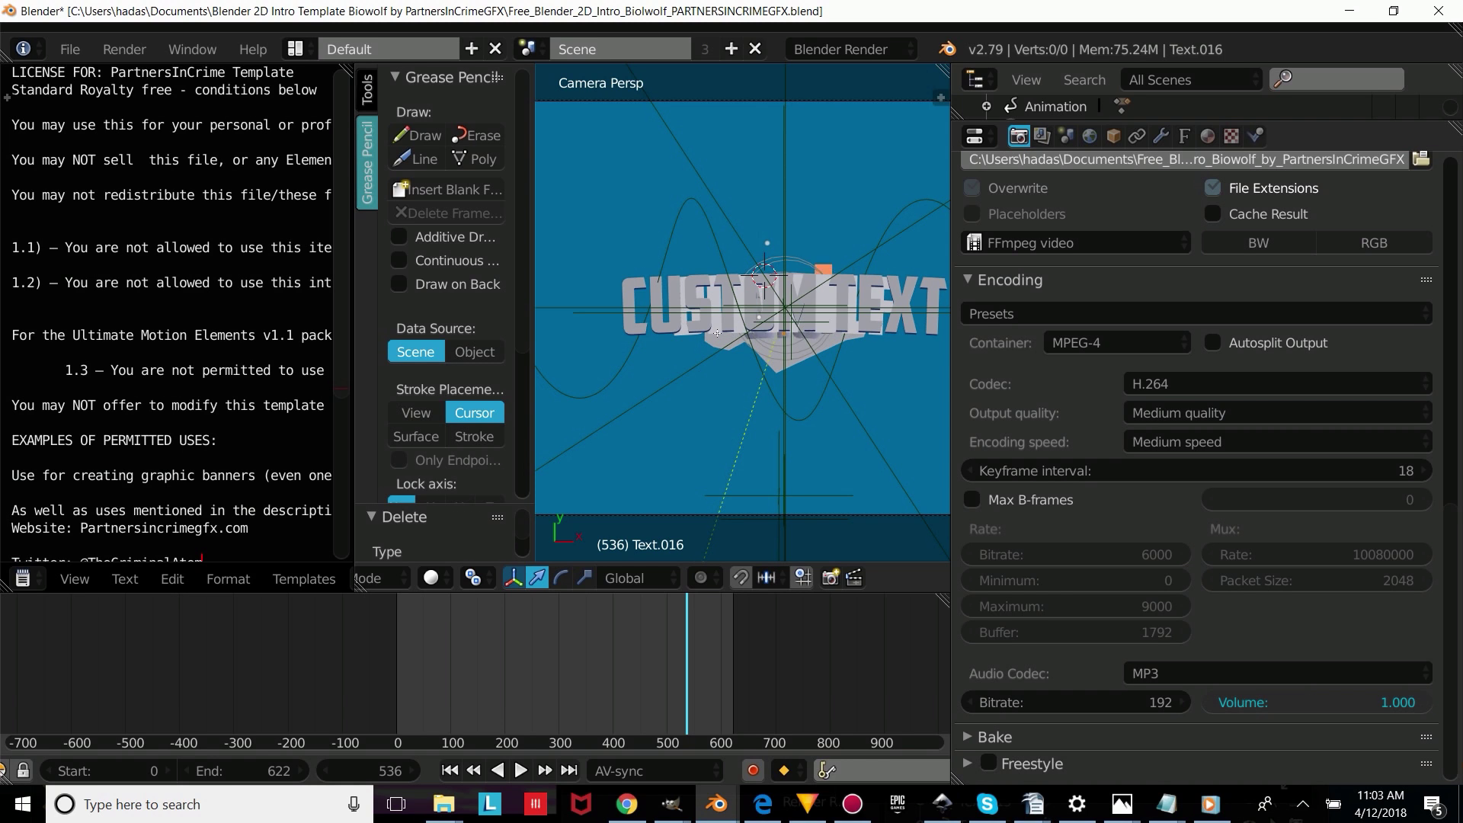
pyautogui.write('TEXT')
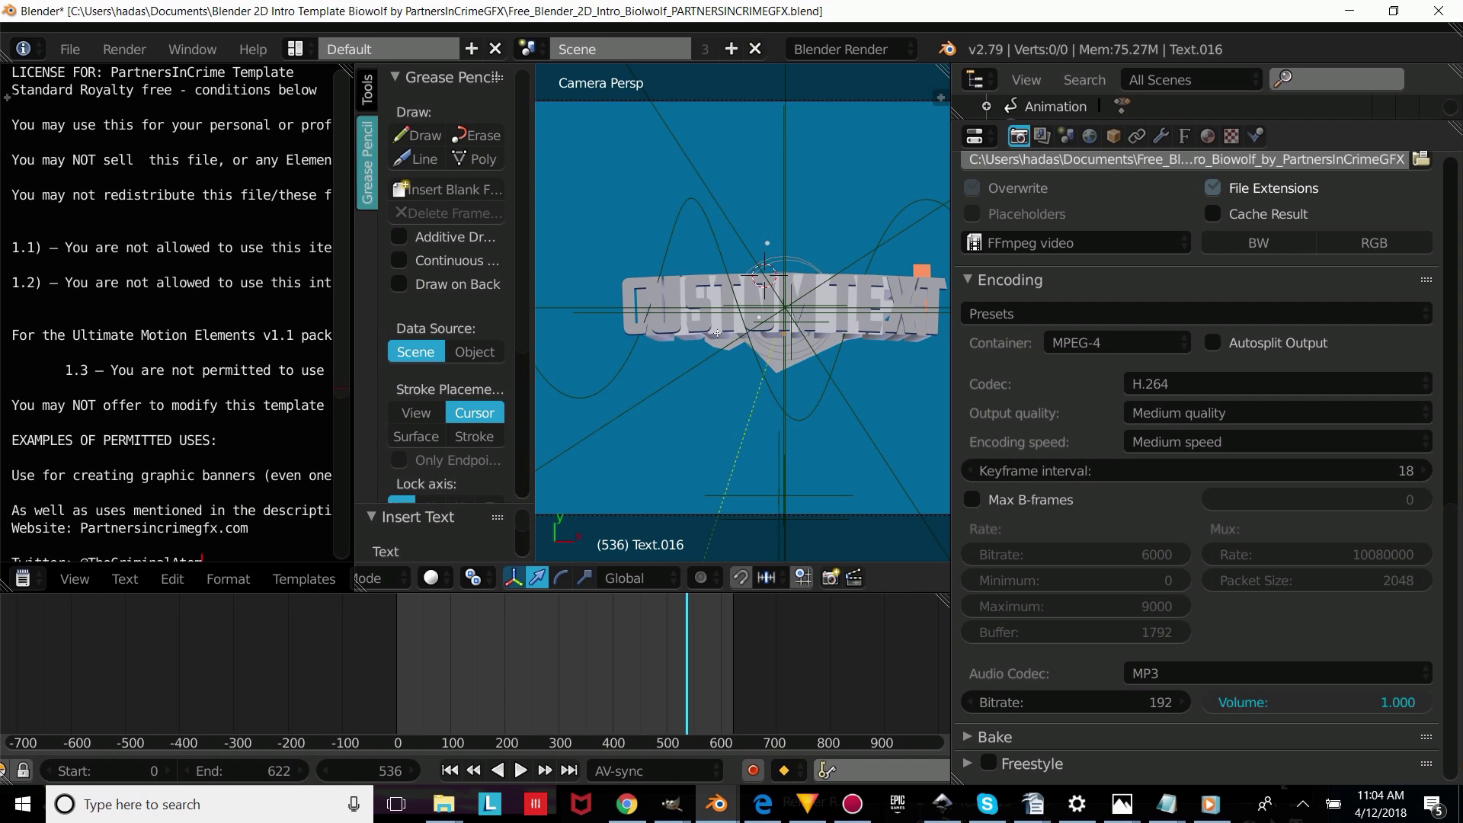
pyautogui.press('Tab')
pyautogui.scroll(4, 716, 341)
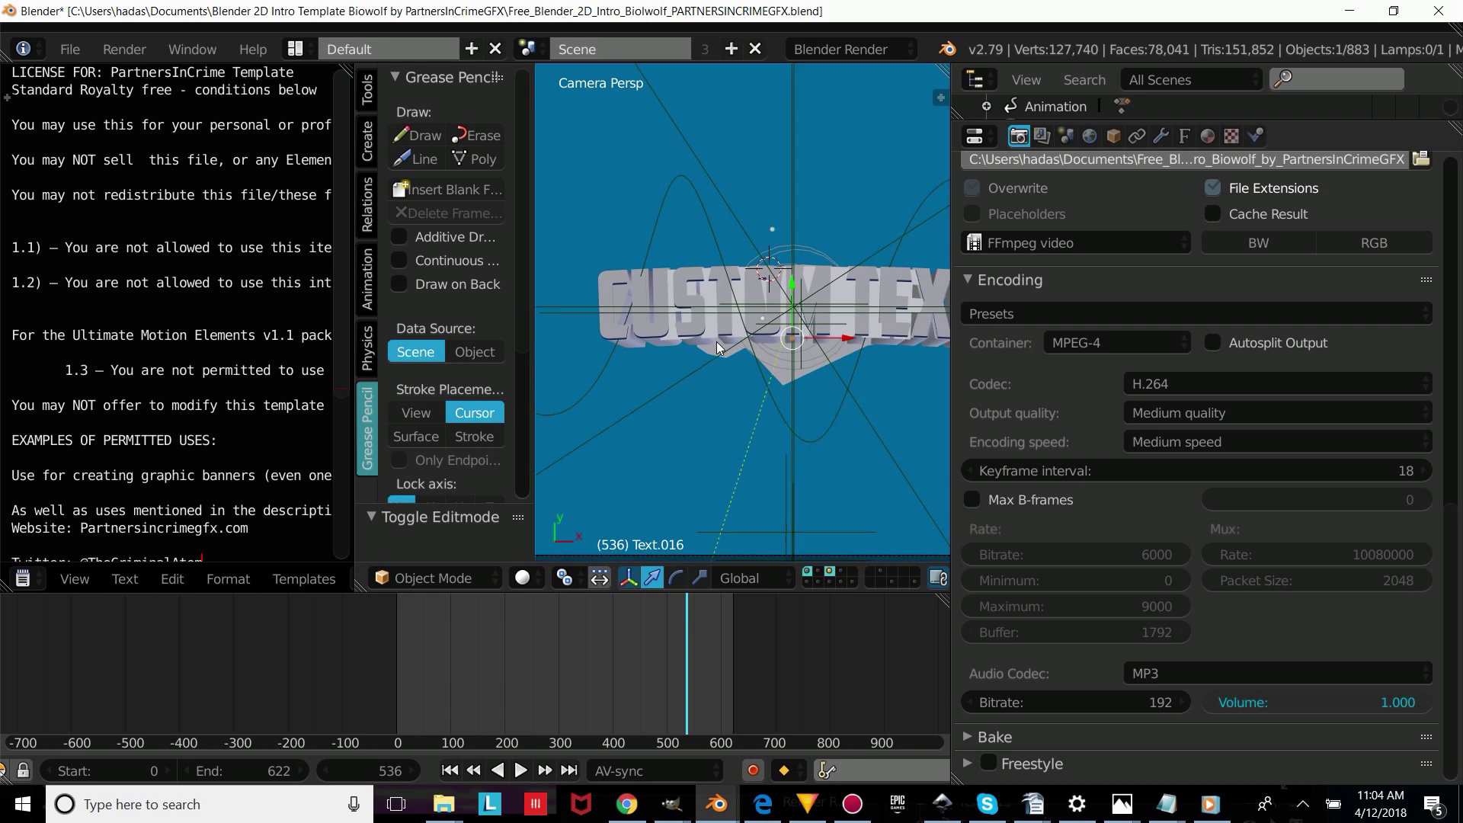
pyautogui.scroll(-3, 904, 291)
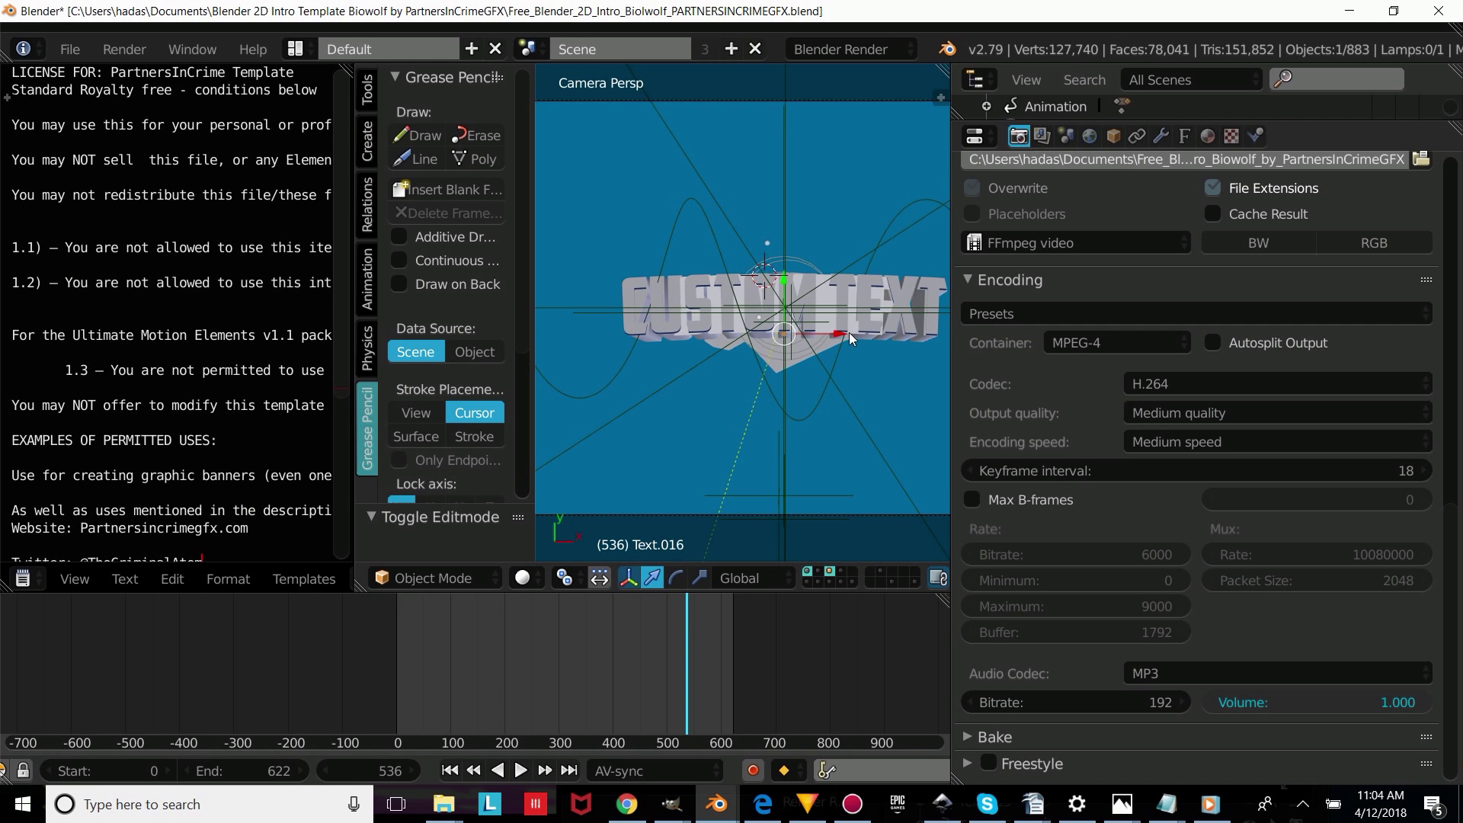
pyautogui.scroll(-1, 849, 334)
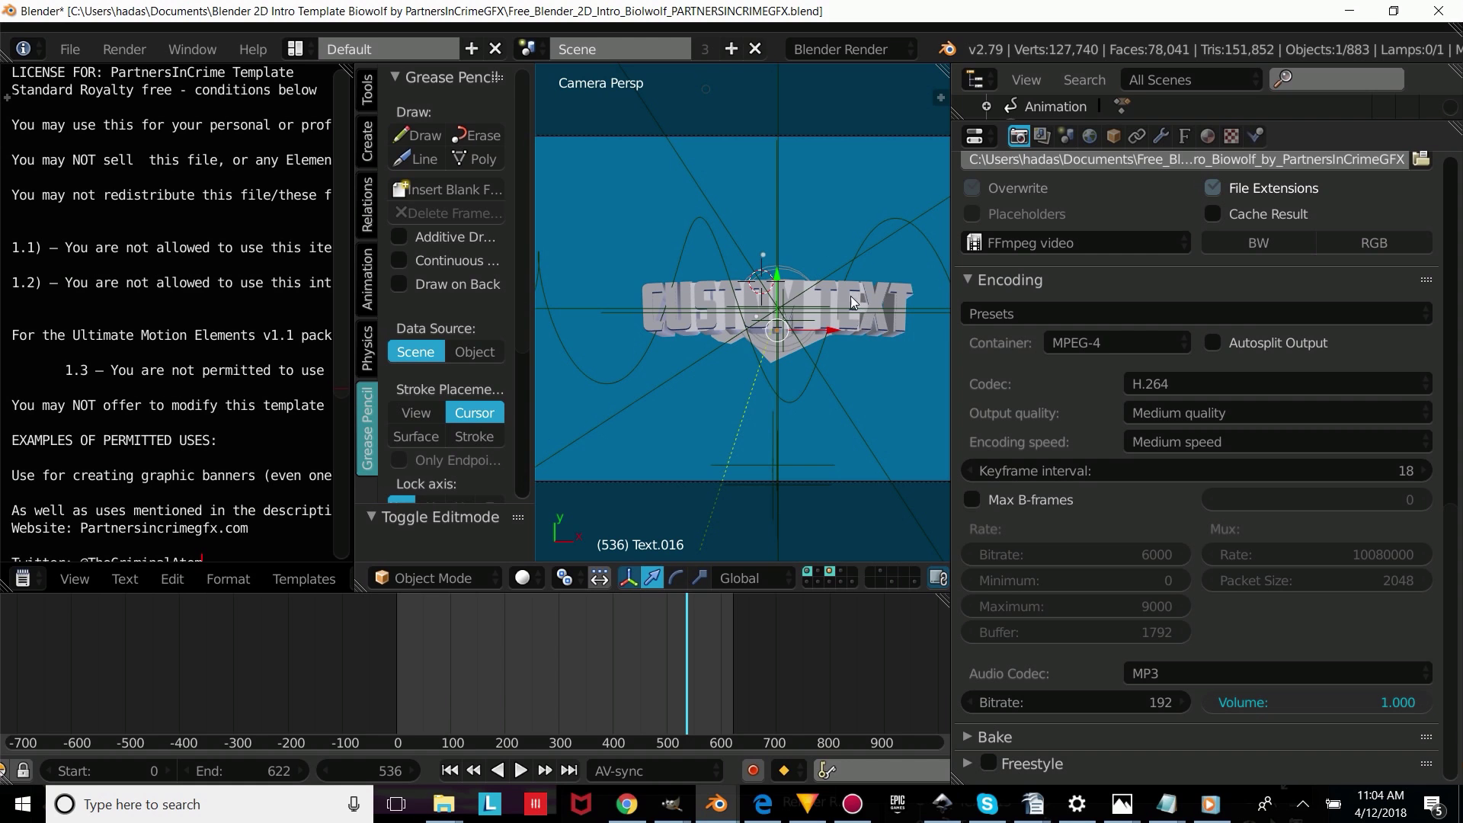
pyautogui.scroll(2, 882, 320)
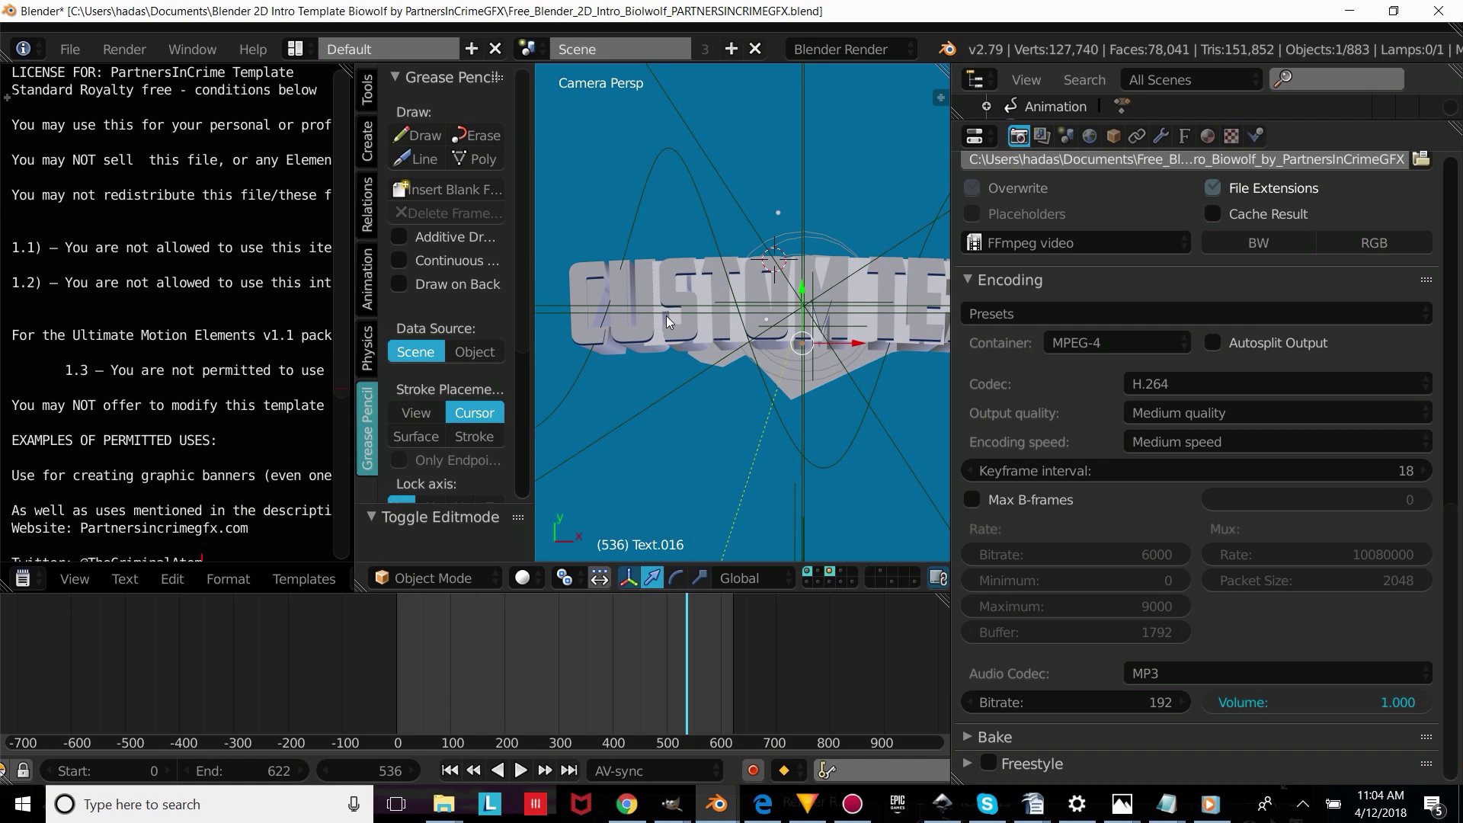
pyautogui.scroll(1, 659, 319)
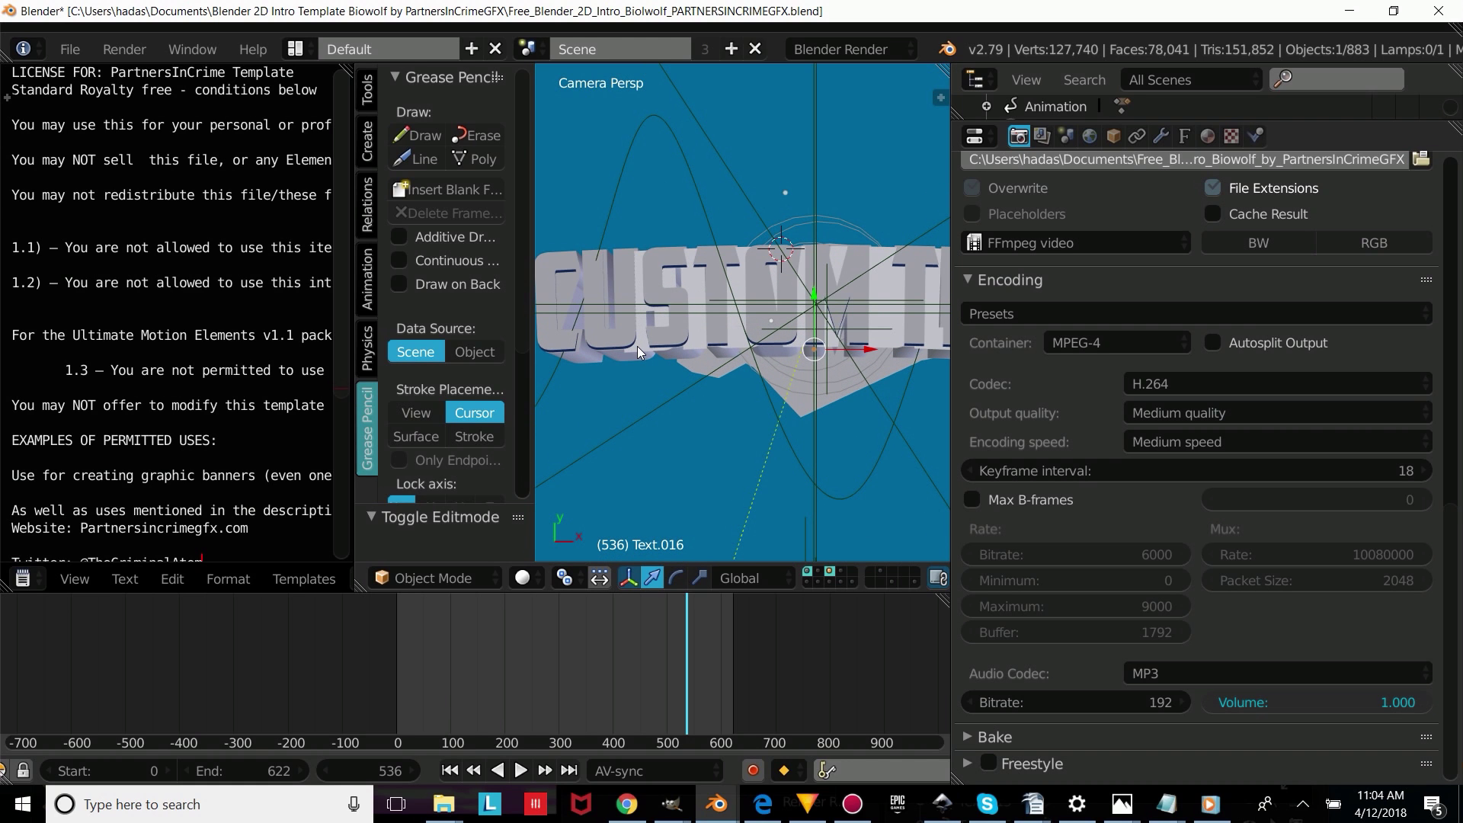
# Change Text.035's ending to M TEXT so it reads CUSTOM TEXT
pyautogui.rightClick(658, 339)
pyautogui.scroll(-4, 654, 340)
pyautogui.press('Tab')
pyautogui.press('BackSpace')
pyautogui.press('BackSpace')
pyautogui.press('BackSpace')
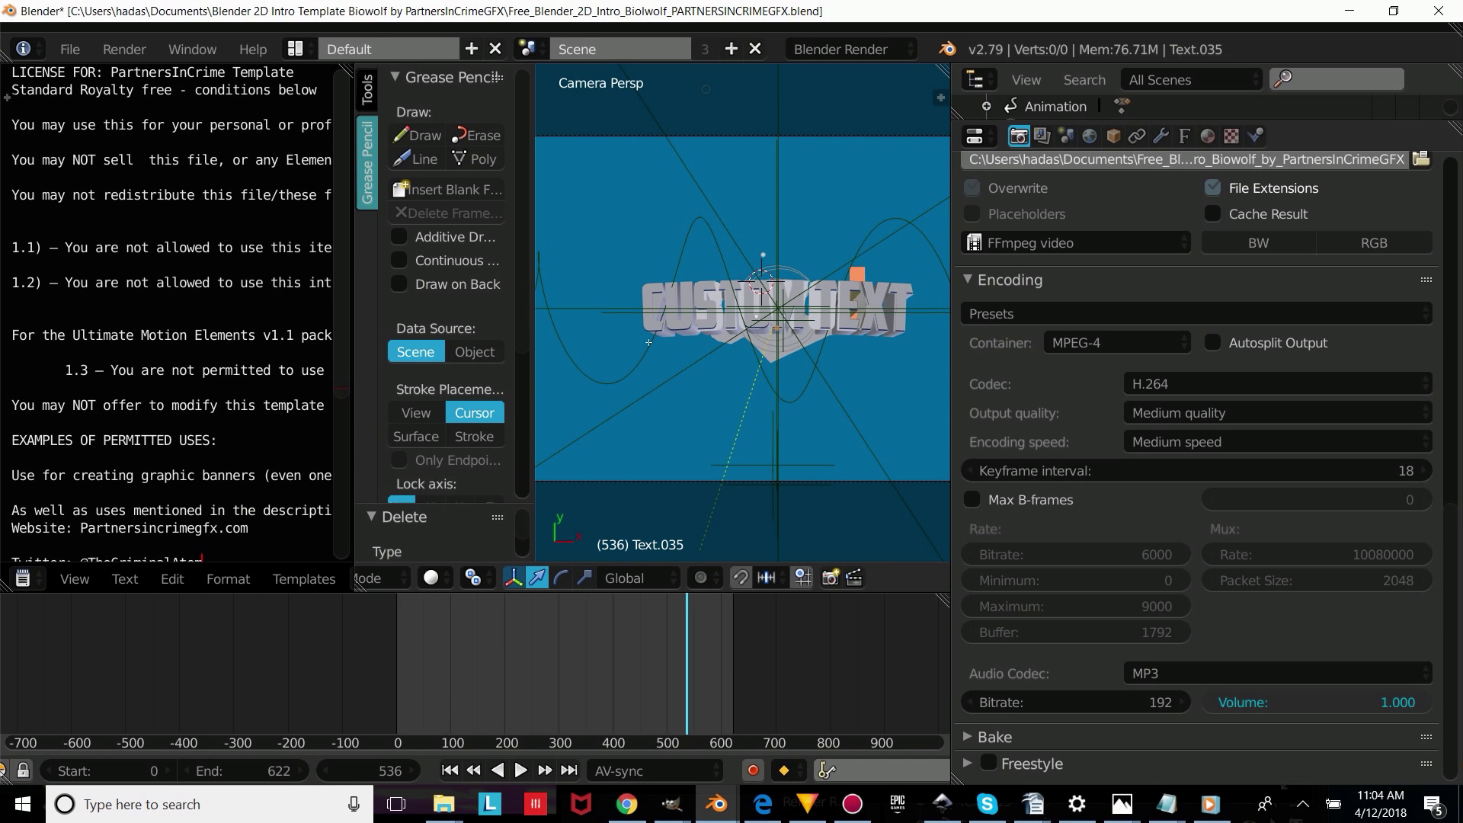
pyautogui.write('M TE')
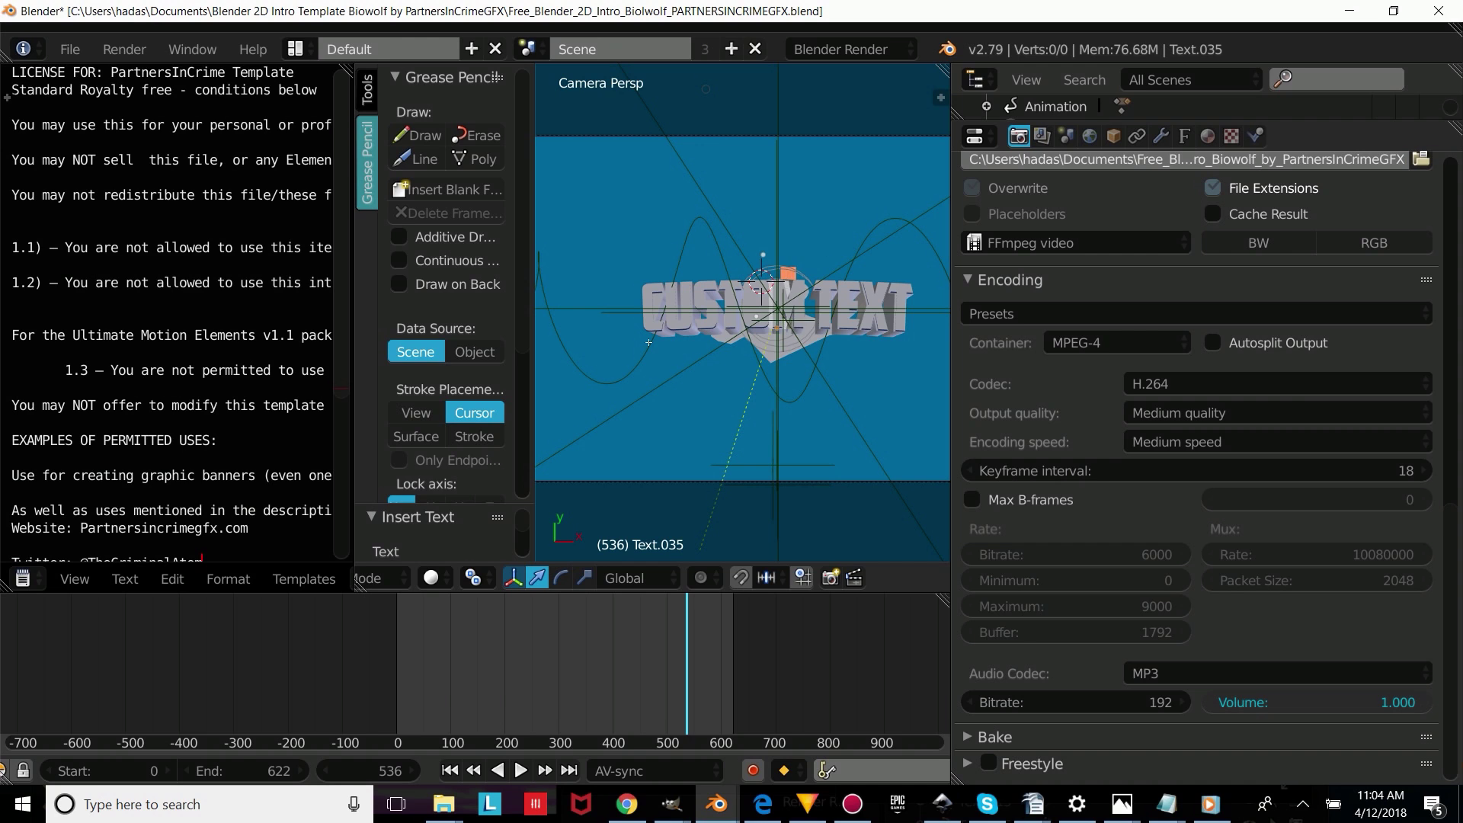
pyautogui.write('XT')
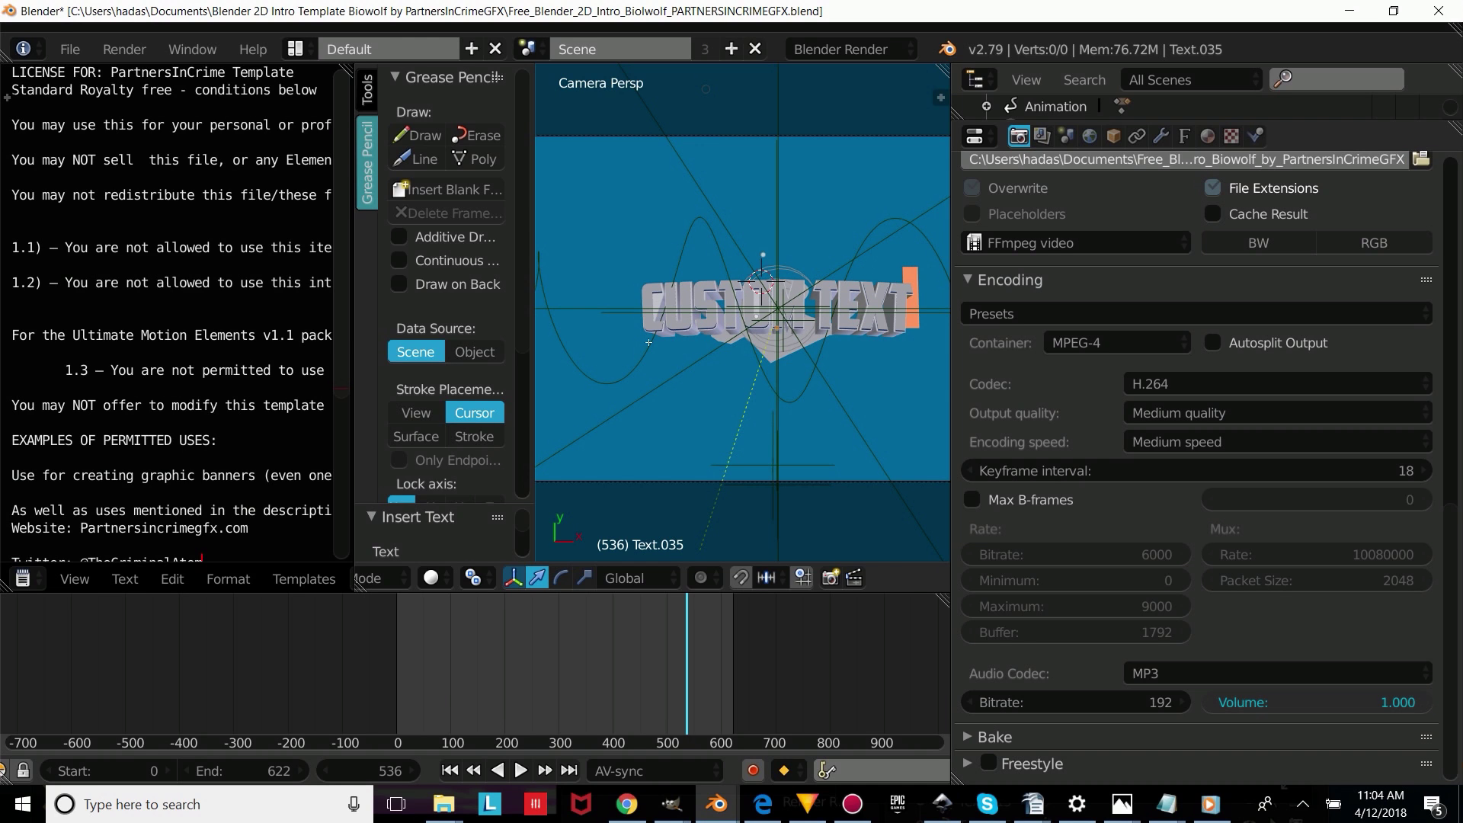
pyautogui.press('Tab')
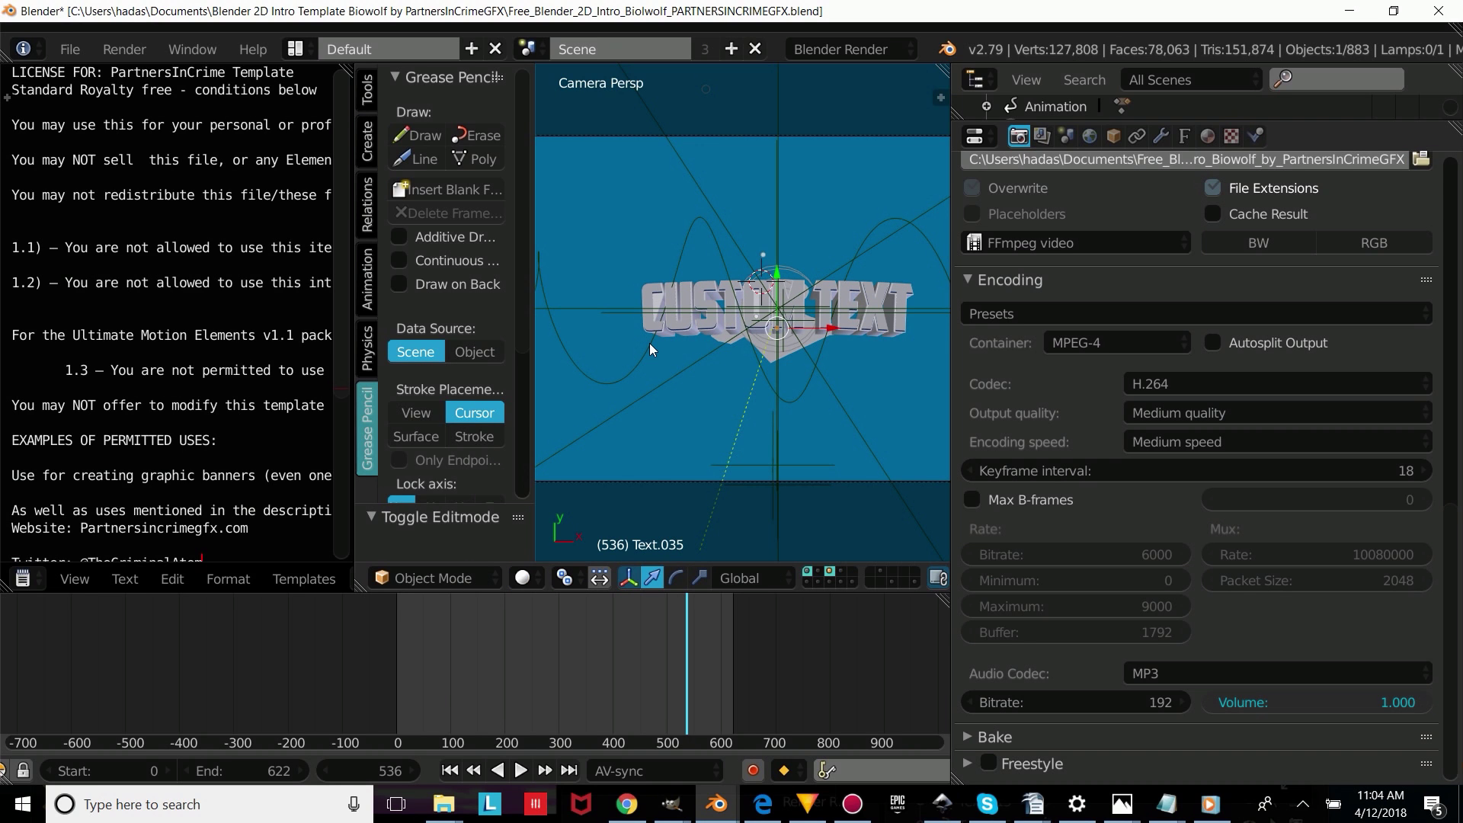
pyautogui.scroll(-3, 650, 343)
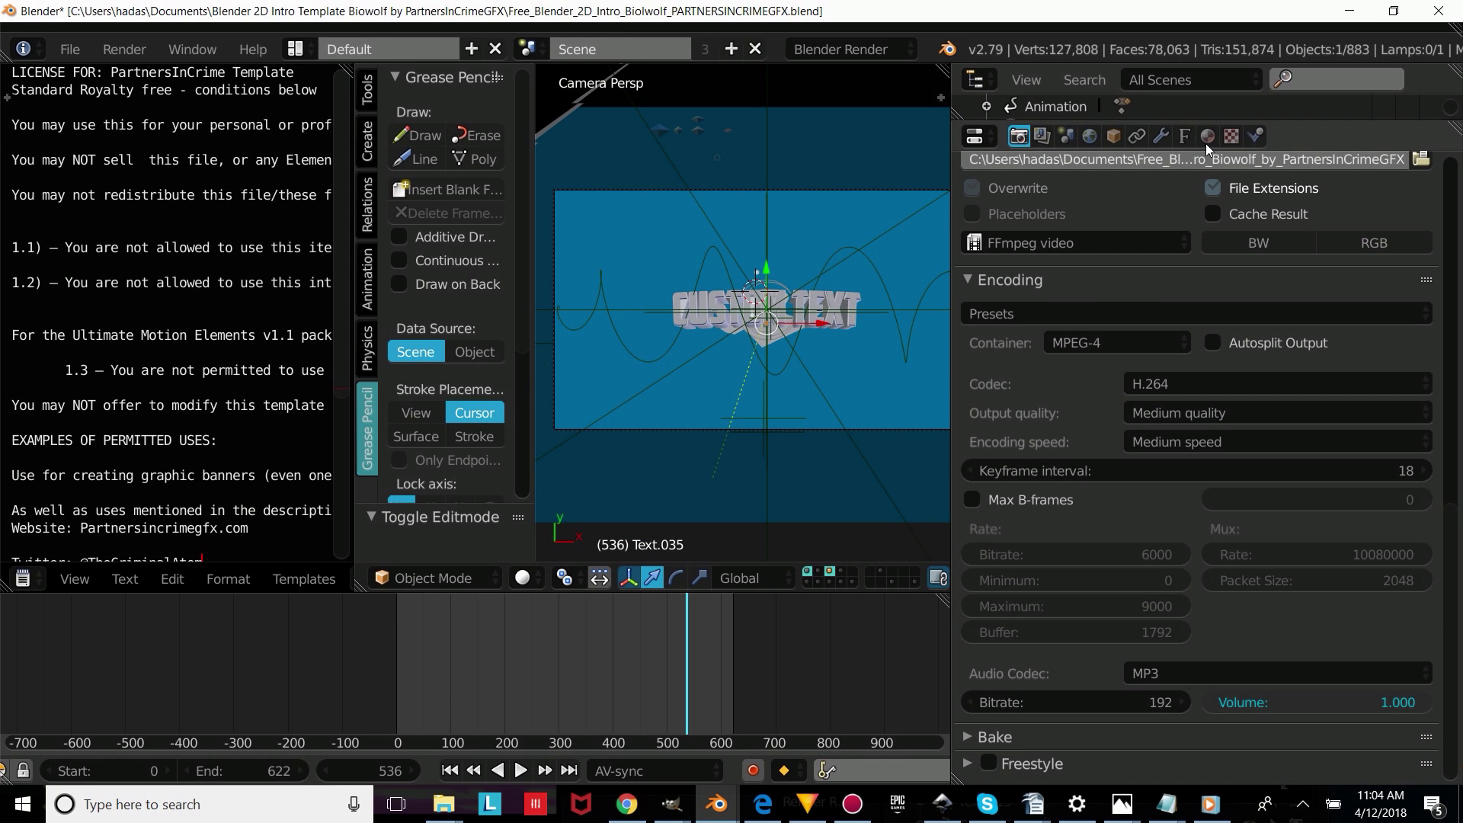
# Set the render output to Free_Blender_Intro_Biowolf_by_PartnersInCrimeGFX in the Desktop folder
pyautogui.scroll(5, 1219, 278)
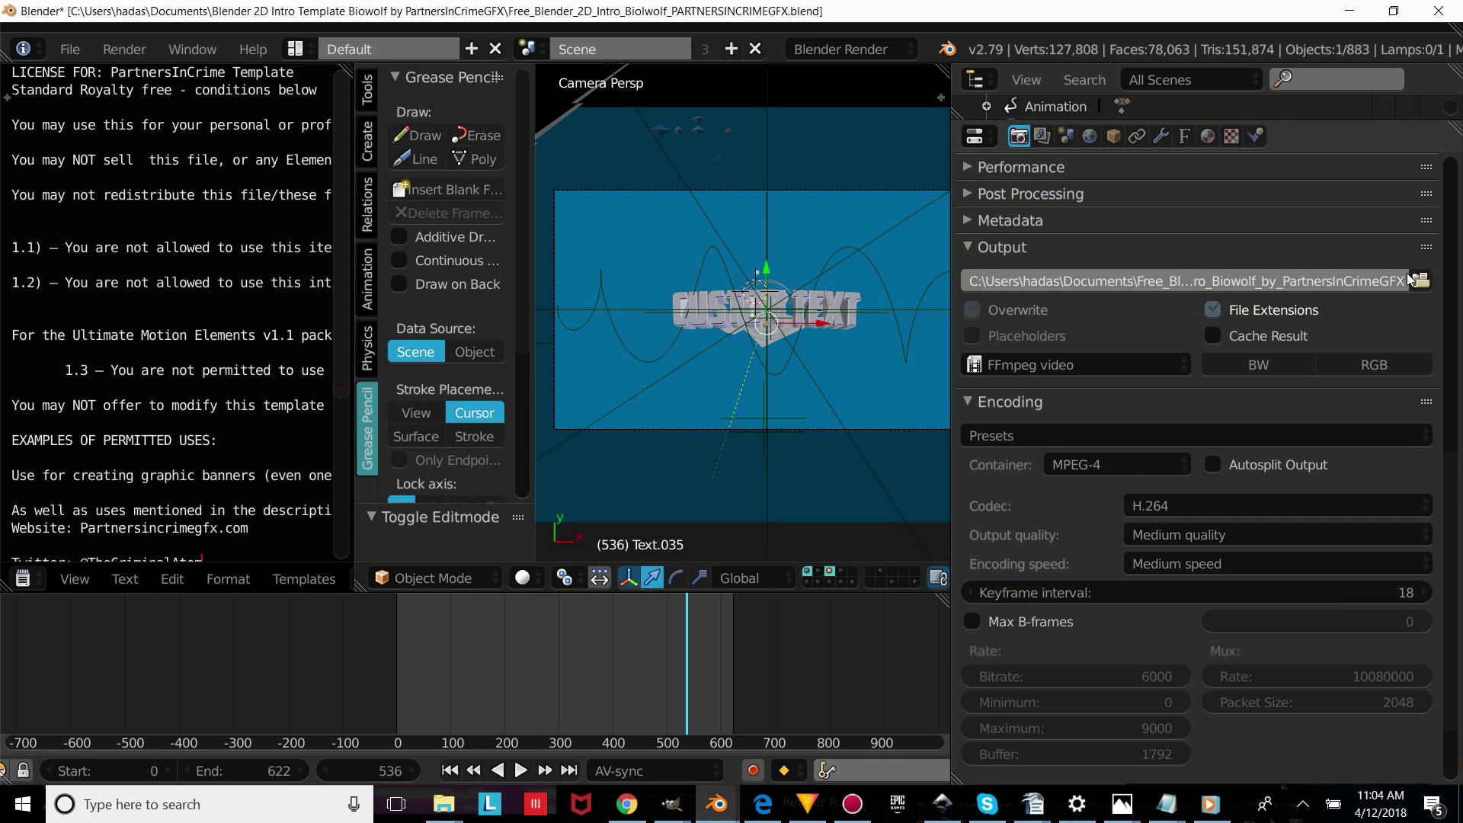
pyautogui.click(1419, 278)
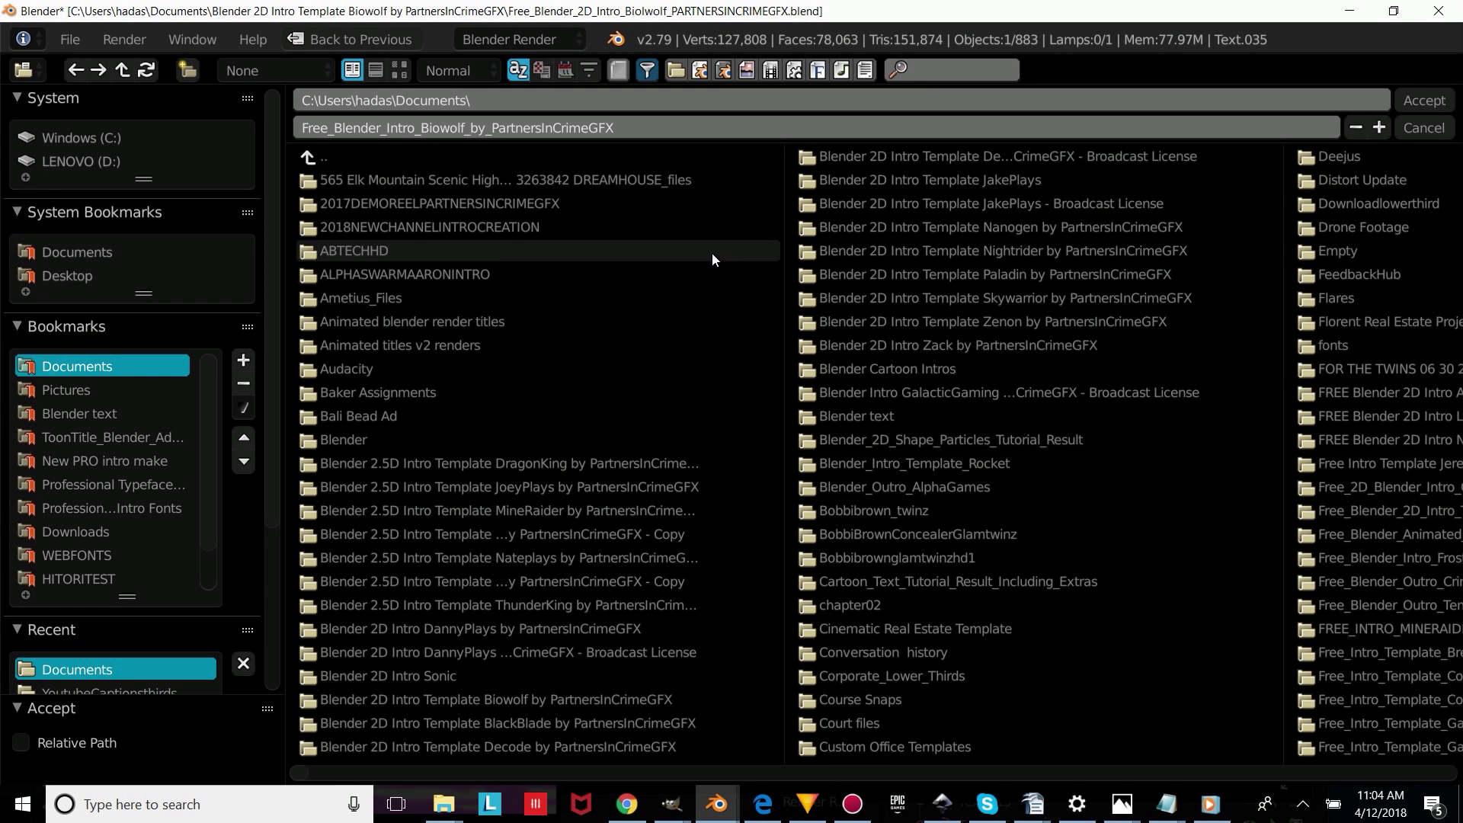
pyautogui.click(80, 277)
pyautogui.click(619, 124)
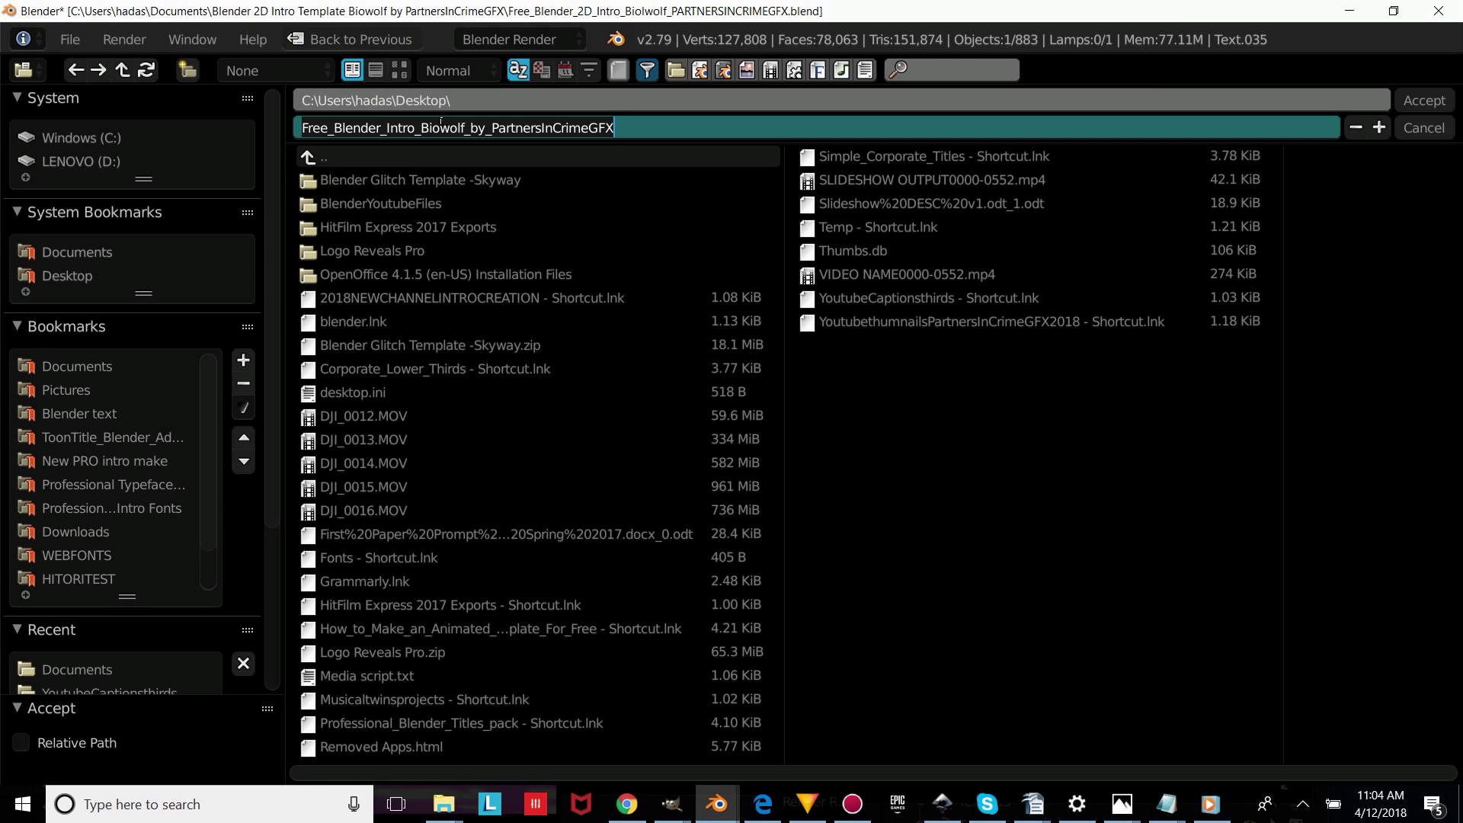
pyautogui.click(314, 128)
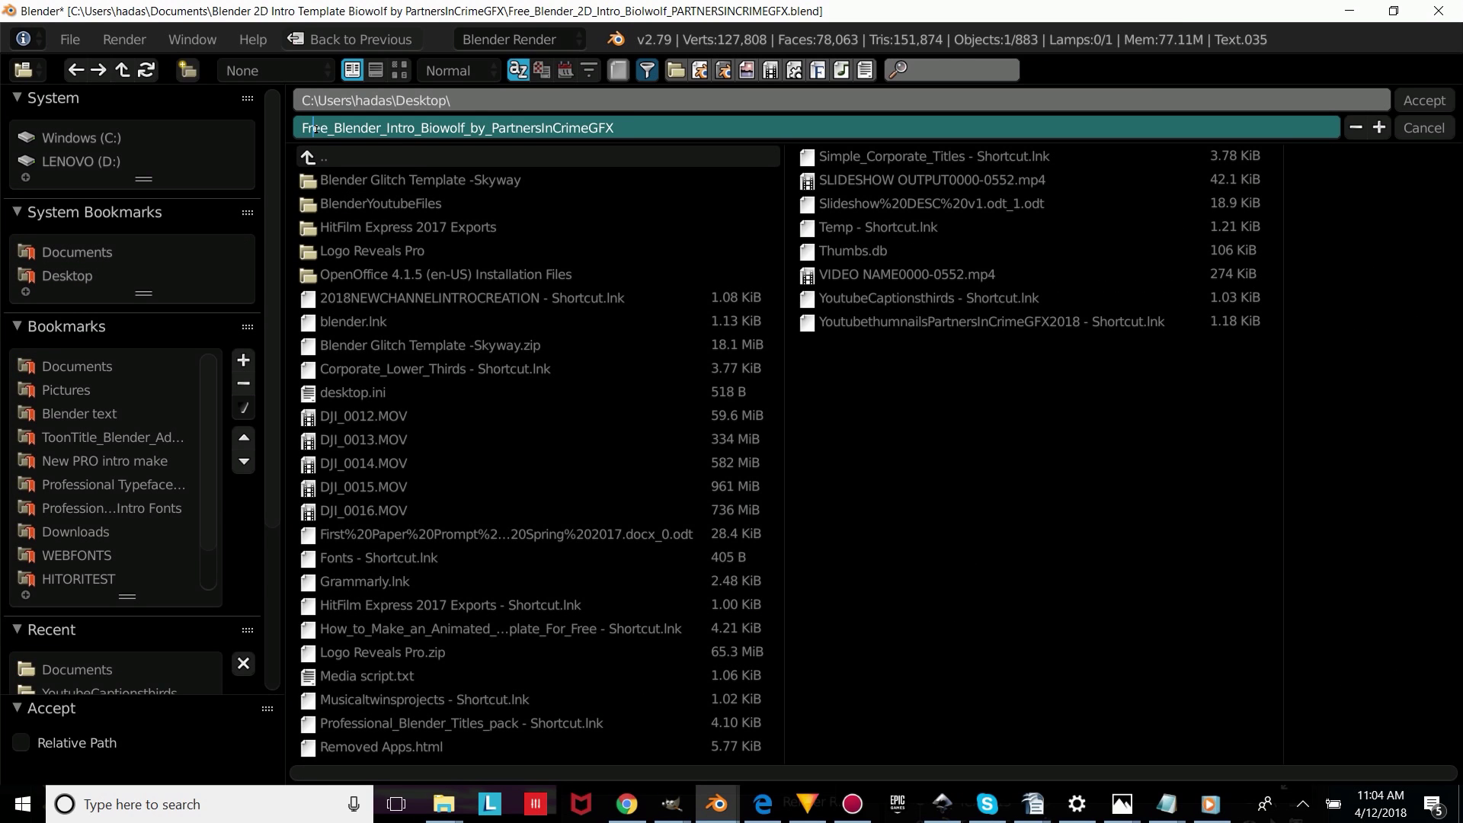
pyautogui.click(1419, 102)
pyautogui.click(124, 48)
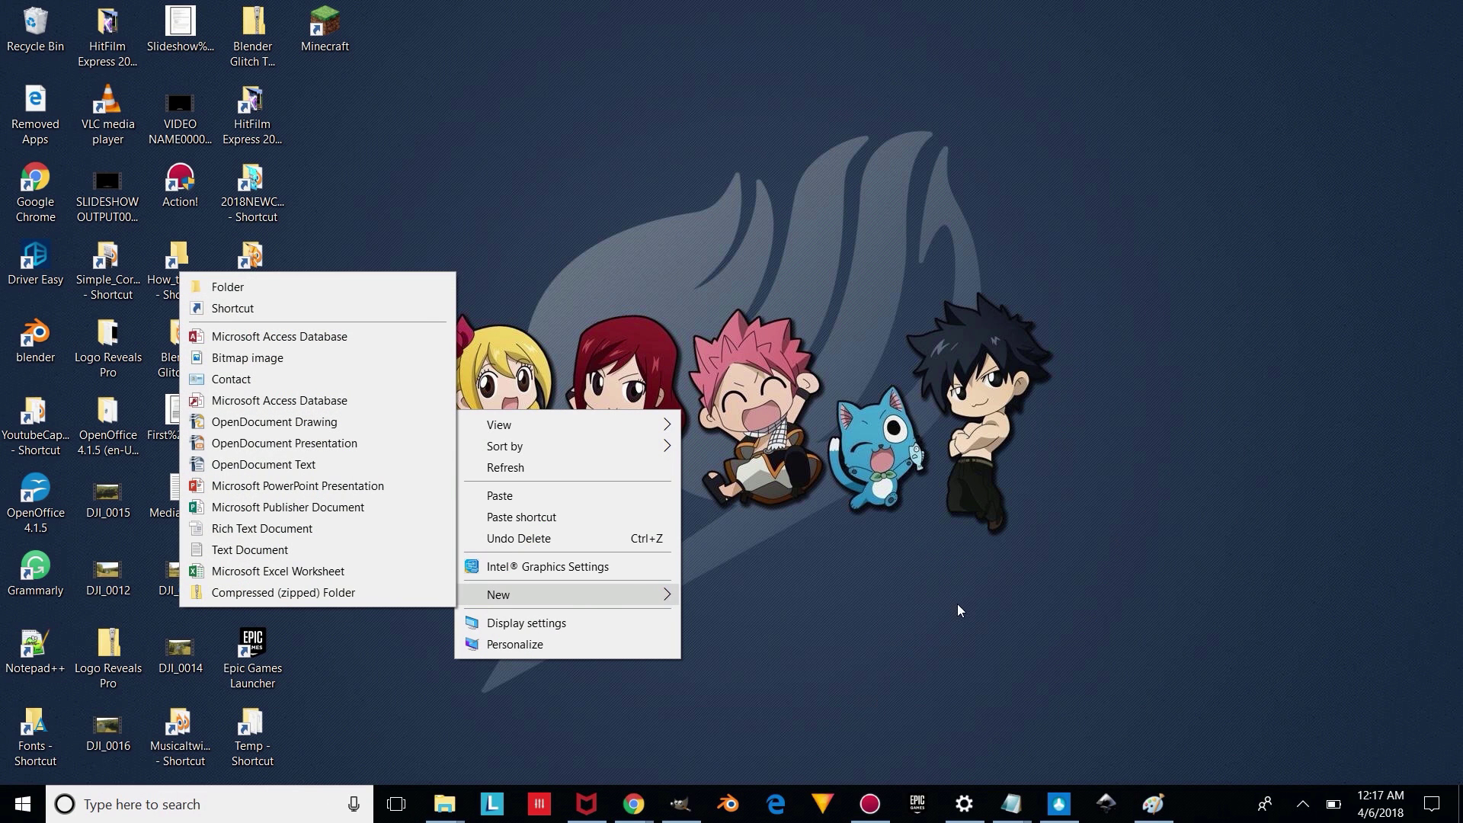
# After rendering the animation, right-click the Windows desktop to bring up its options
pyautogui.rightClick(644, 534)
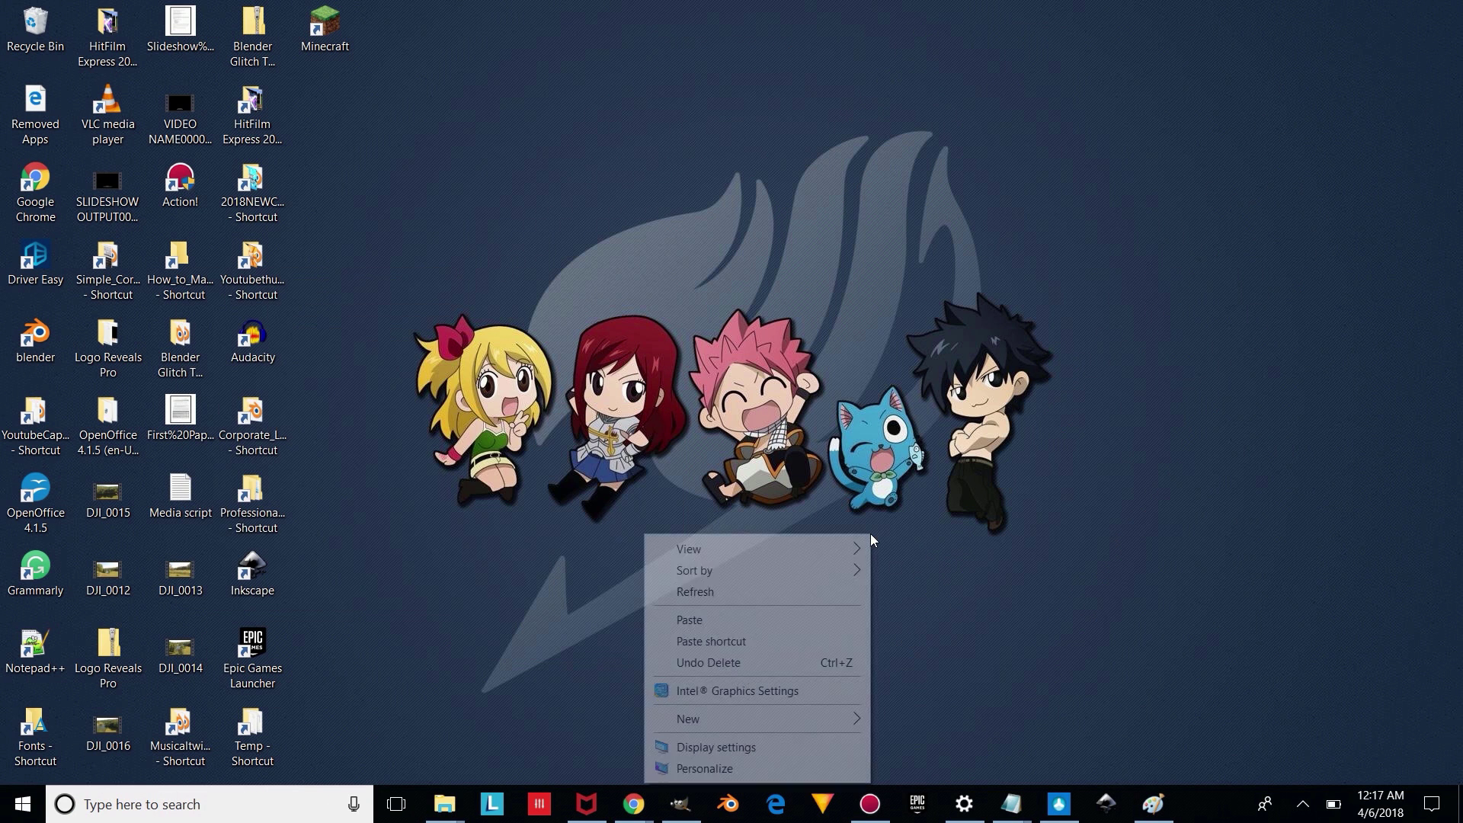
# Create a desktop folder named BlenderYoutubeFiles and open it
pyautogui.moveTo(741, 719)
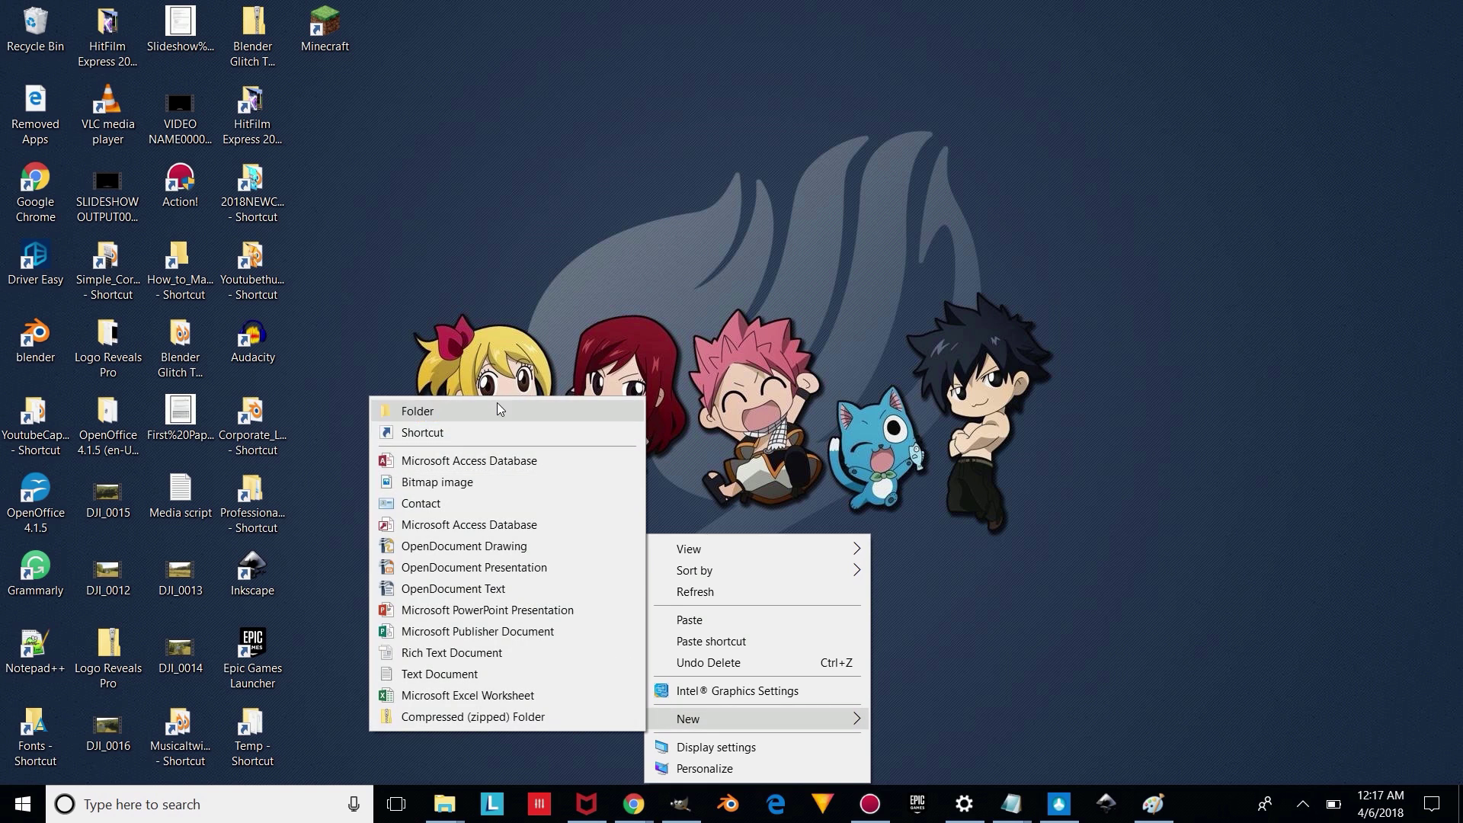
pyautogui.click(499, 411)
pyautogui.write('Bl')
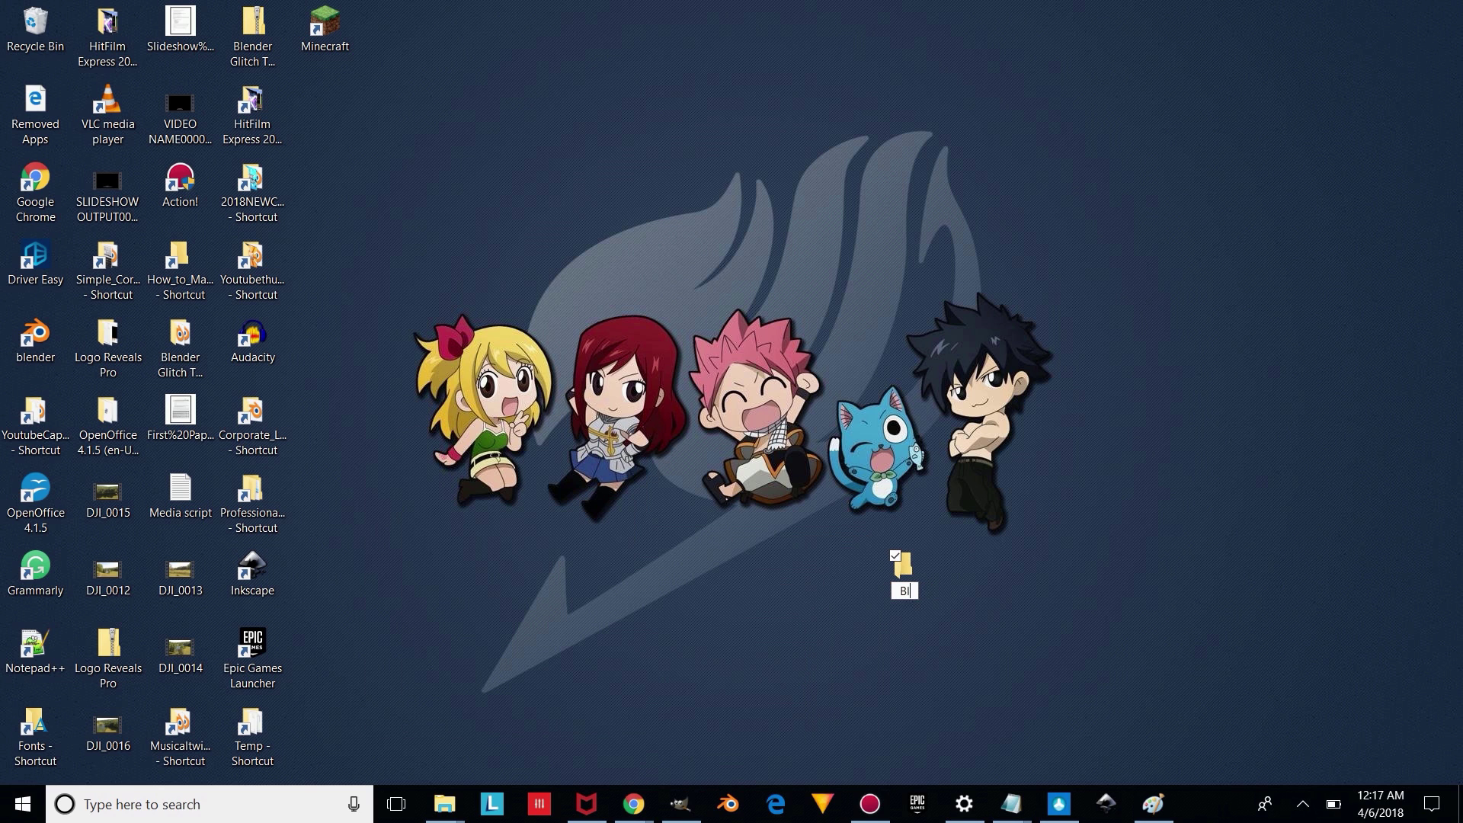
pyautogui.write('enderYoutubeFiles')
pyautogui.press('Return')
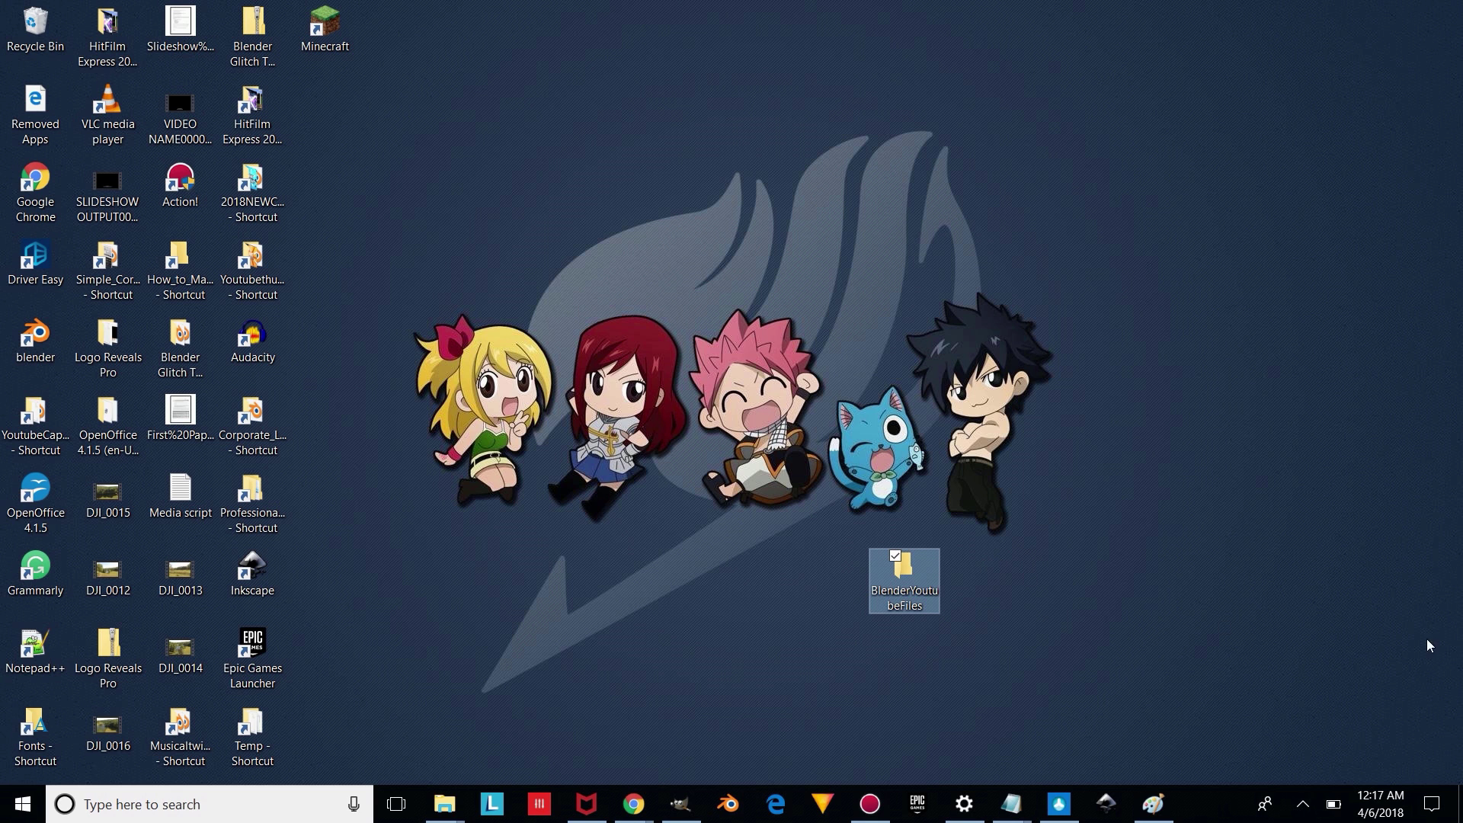
pyautogui.doubleClick(925, 578)
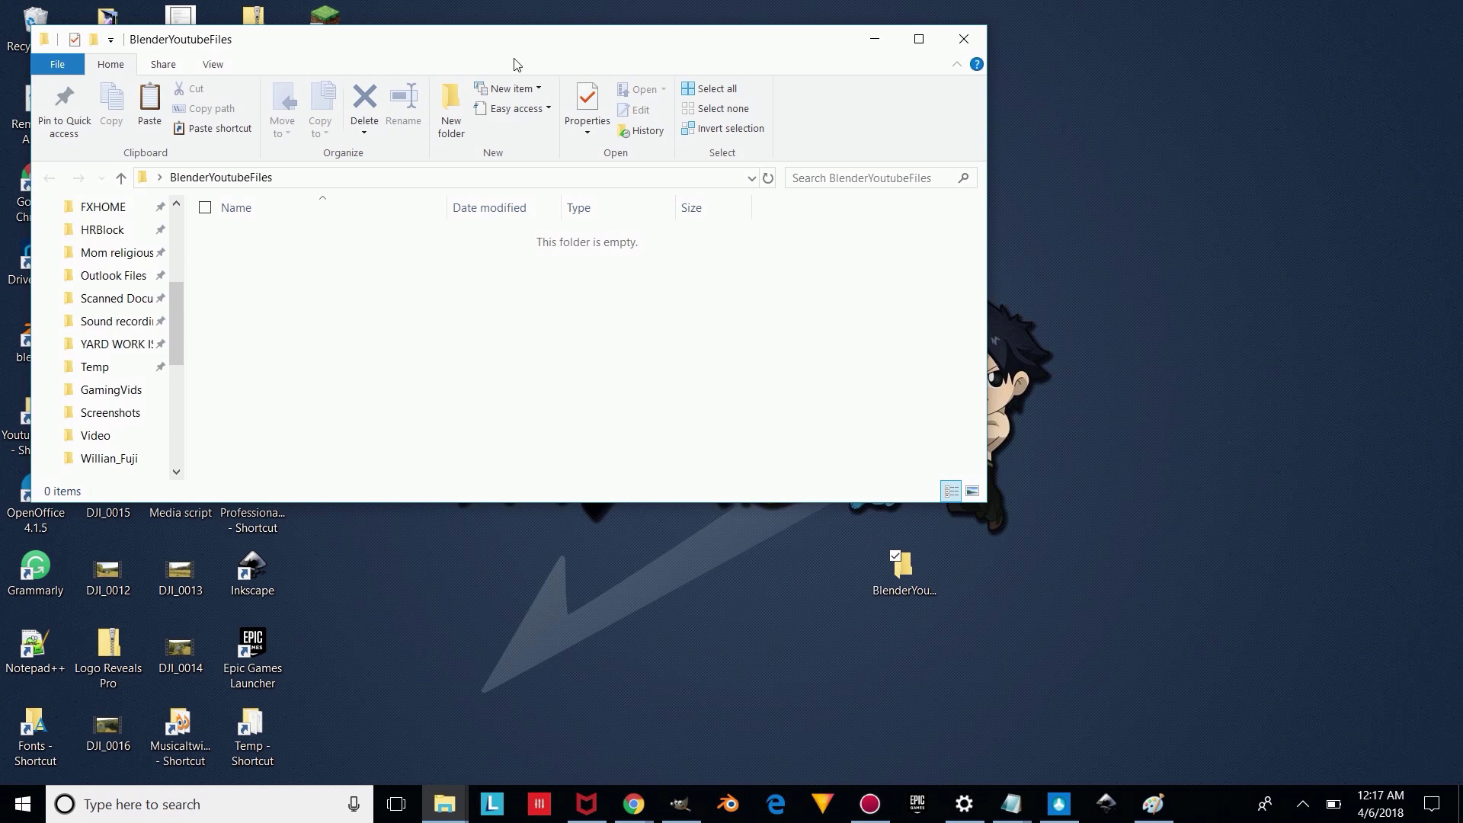
# Move the intro template render and MINECRAFTHXD1F0001-3053 from Documents into BlenderYoutubeFiles
pyautogui.moveTo(330, 45); pyautogui.dragTo(747, 275)
pyautogui.moveTo(505, 265); pyautogui.dragTo(877, 270)
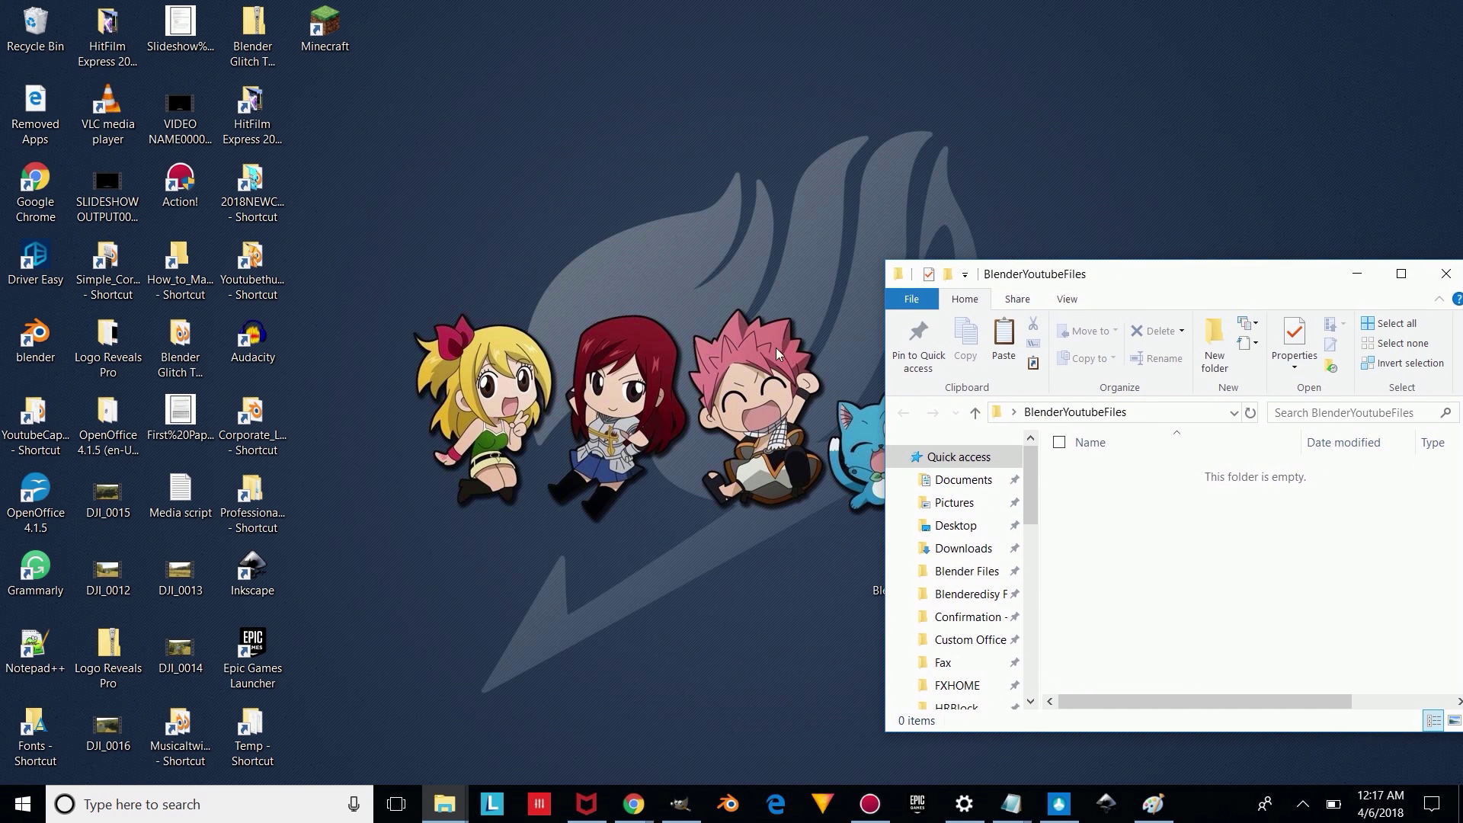
pyautogui.click(461, 792)
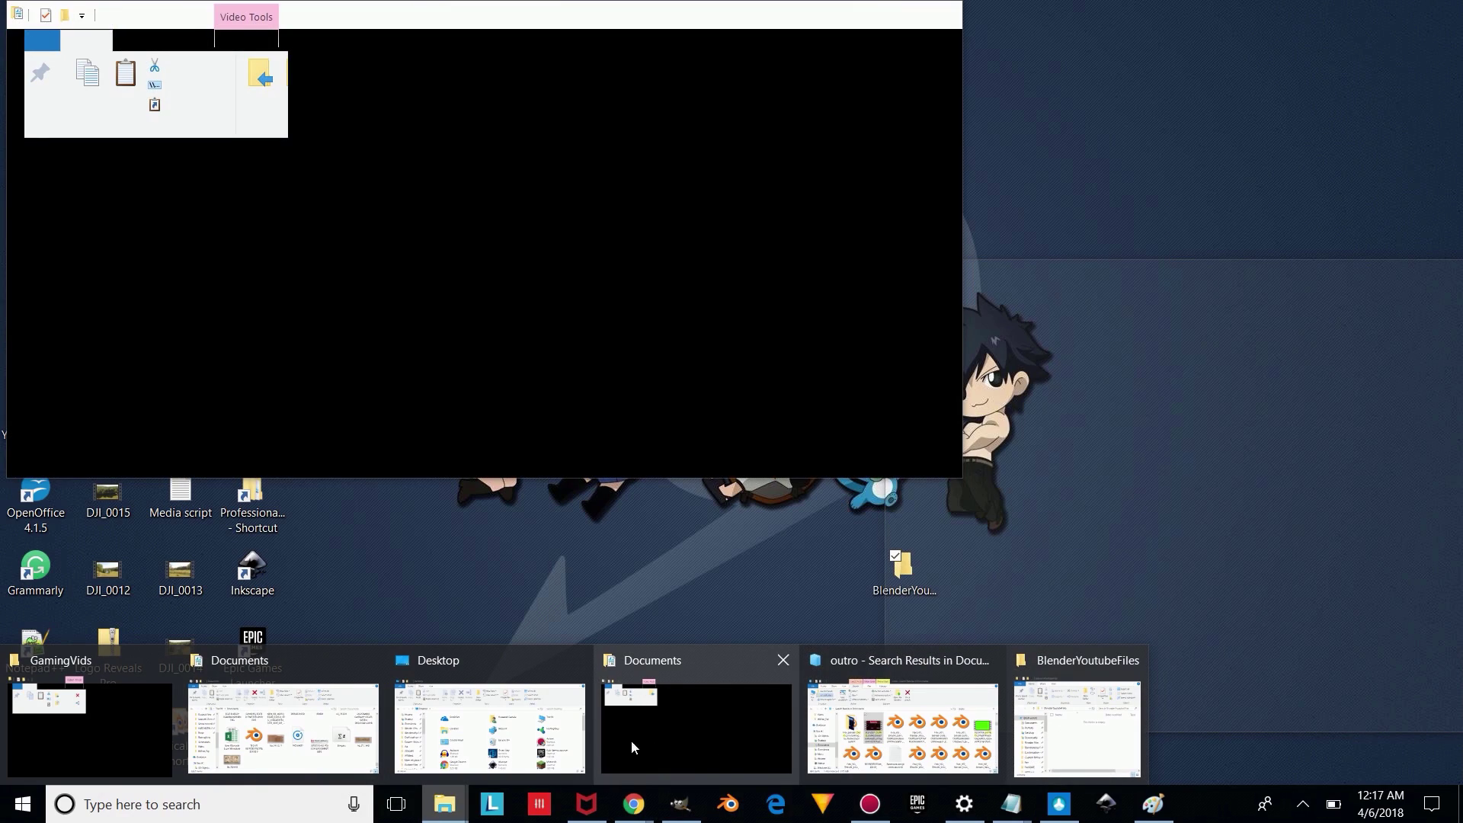
pyautogui.click(646, 741)
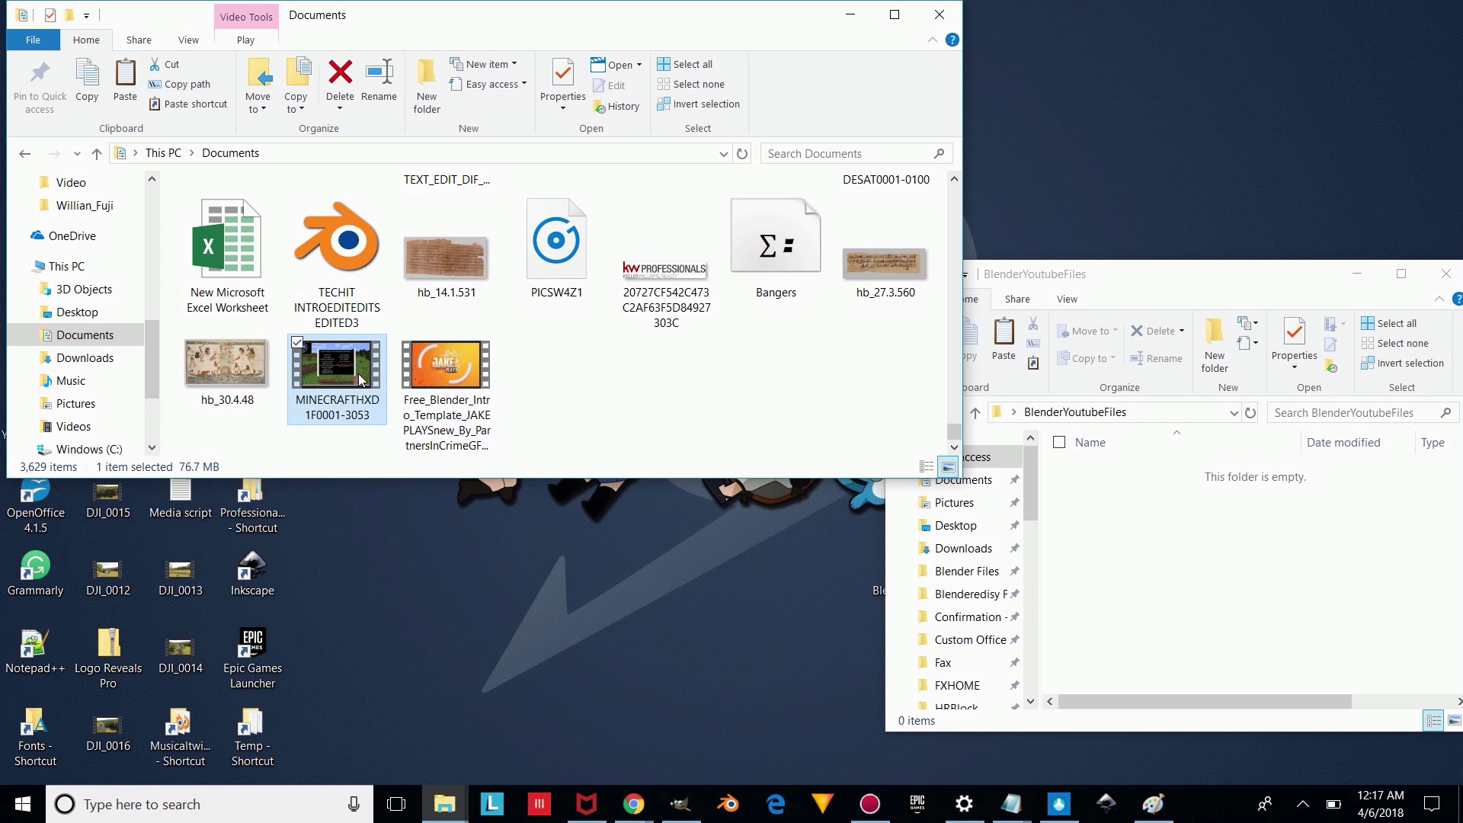
pyautogui.moveTo(446, 383); pyautogui.dragTo(1185, 506)
pyautogui.moveTo(336, 404); pyautogui.dragTo(1171, 534)
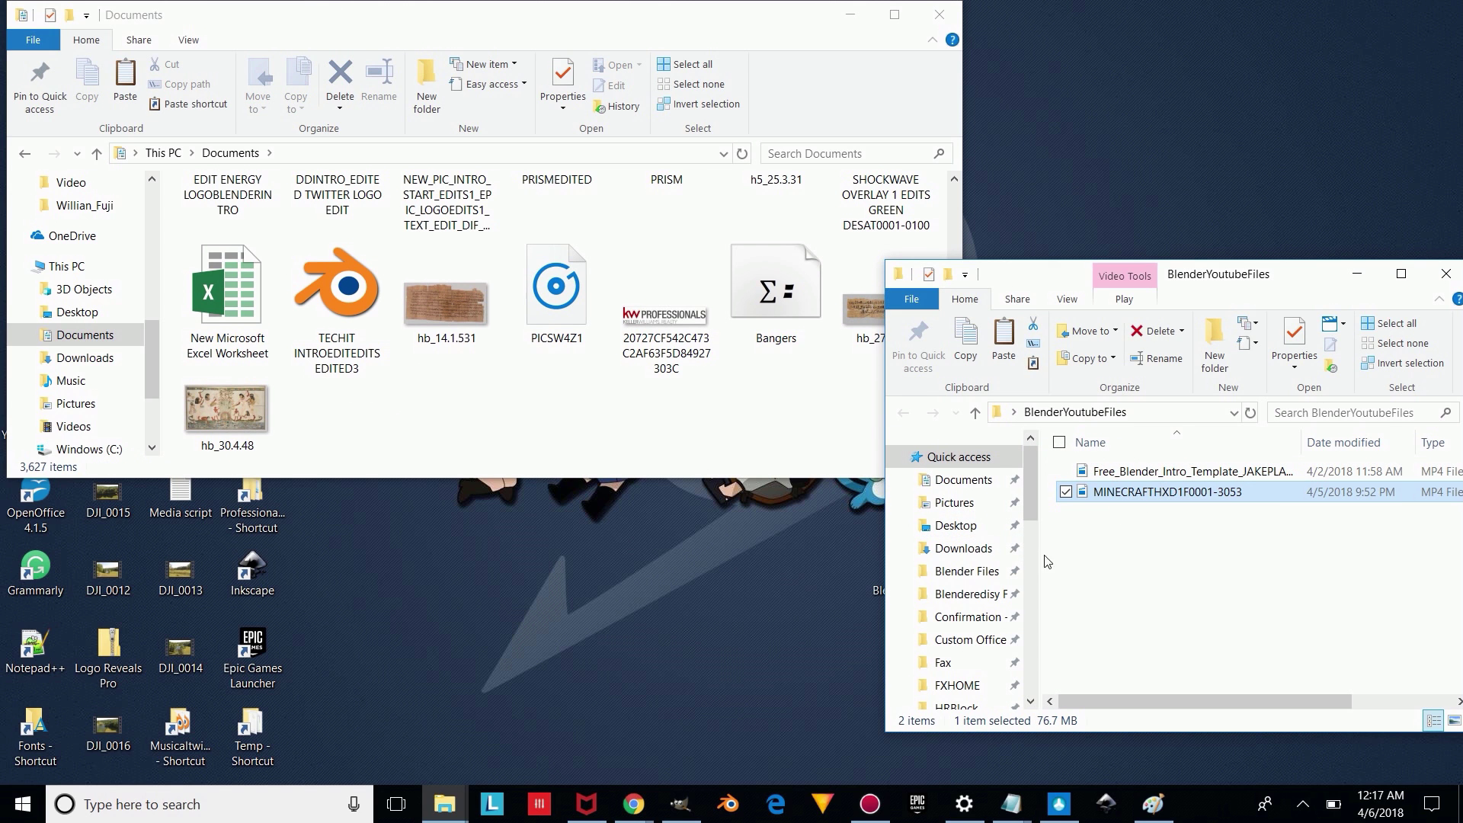
pyautogui.click(777, 614)
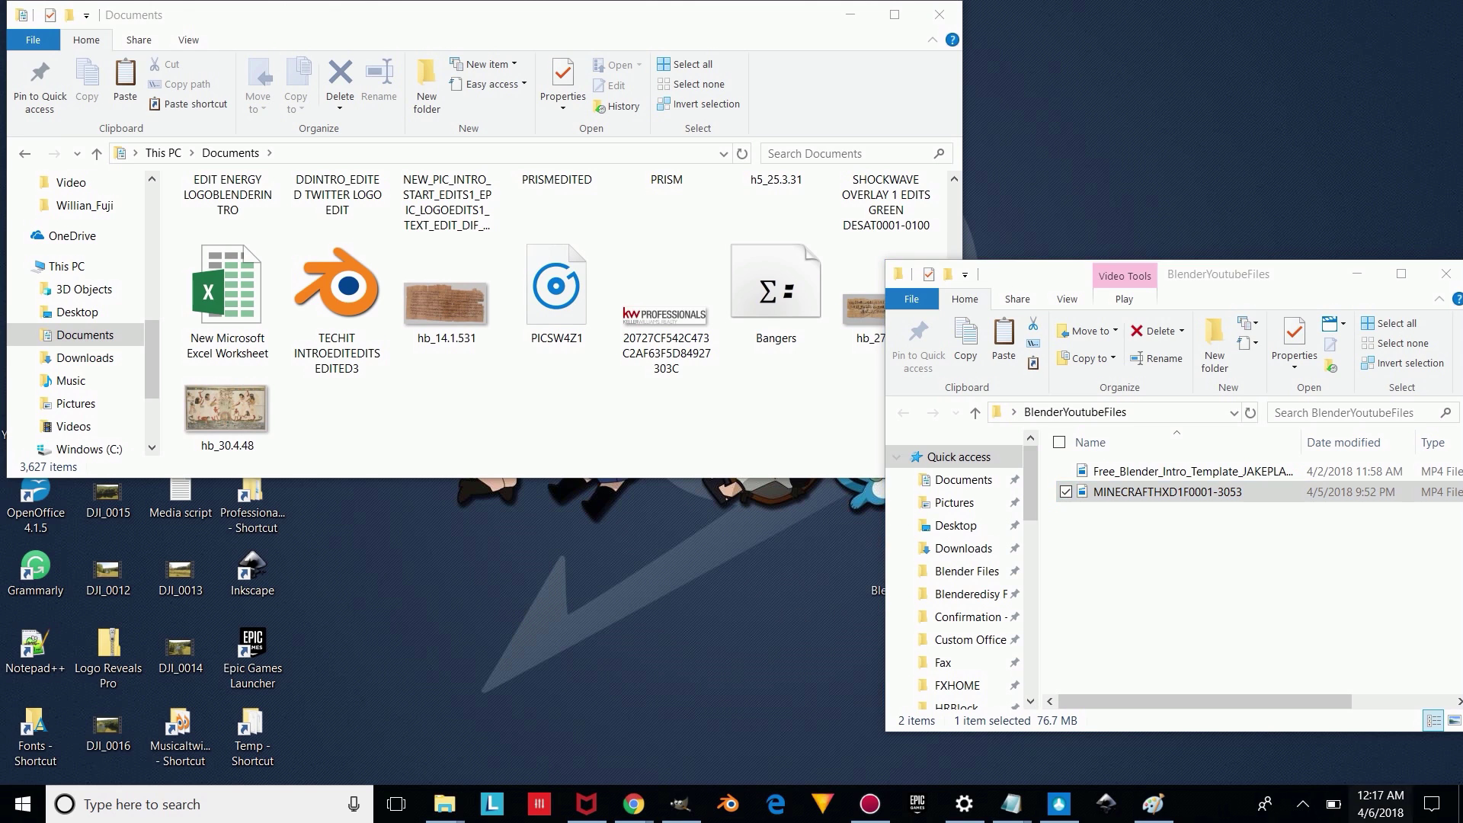
pyautogui.press('super+d')
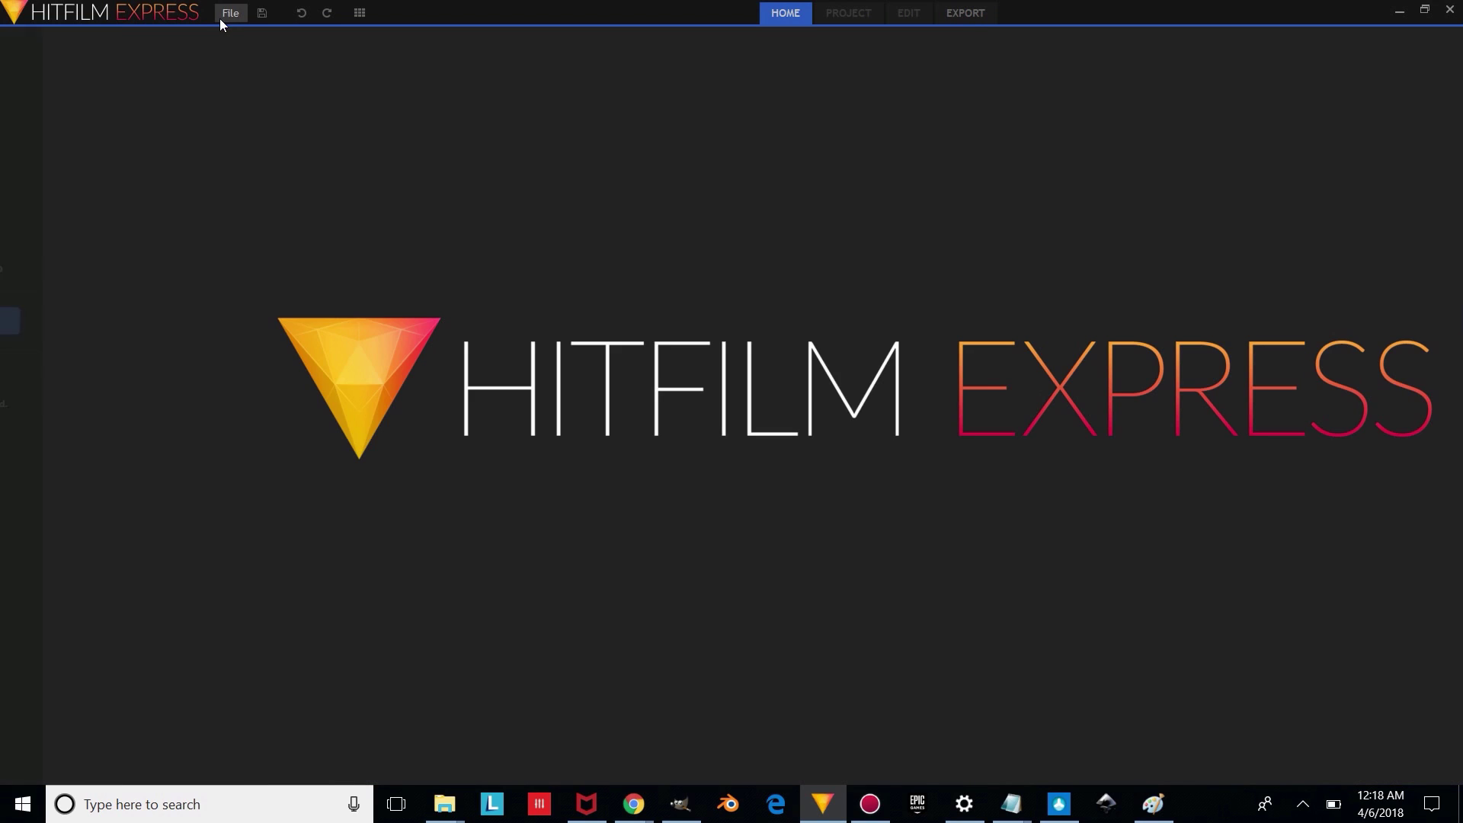
# Create a new HitFilm Express project from the 1080p Full HD @ 24 fps template
pyautogui.click(231, 14)
pyautogui.click(245, 41)
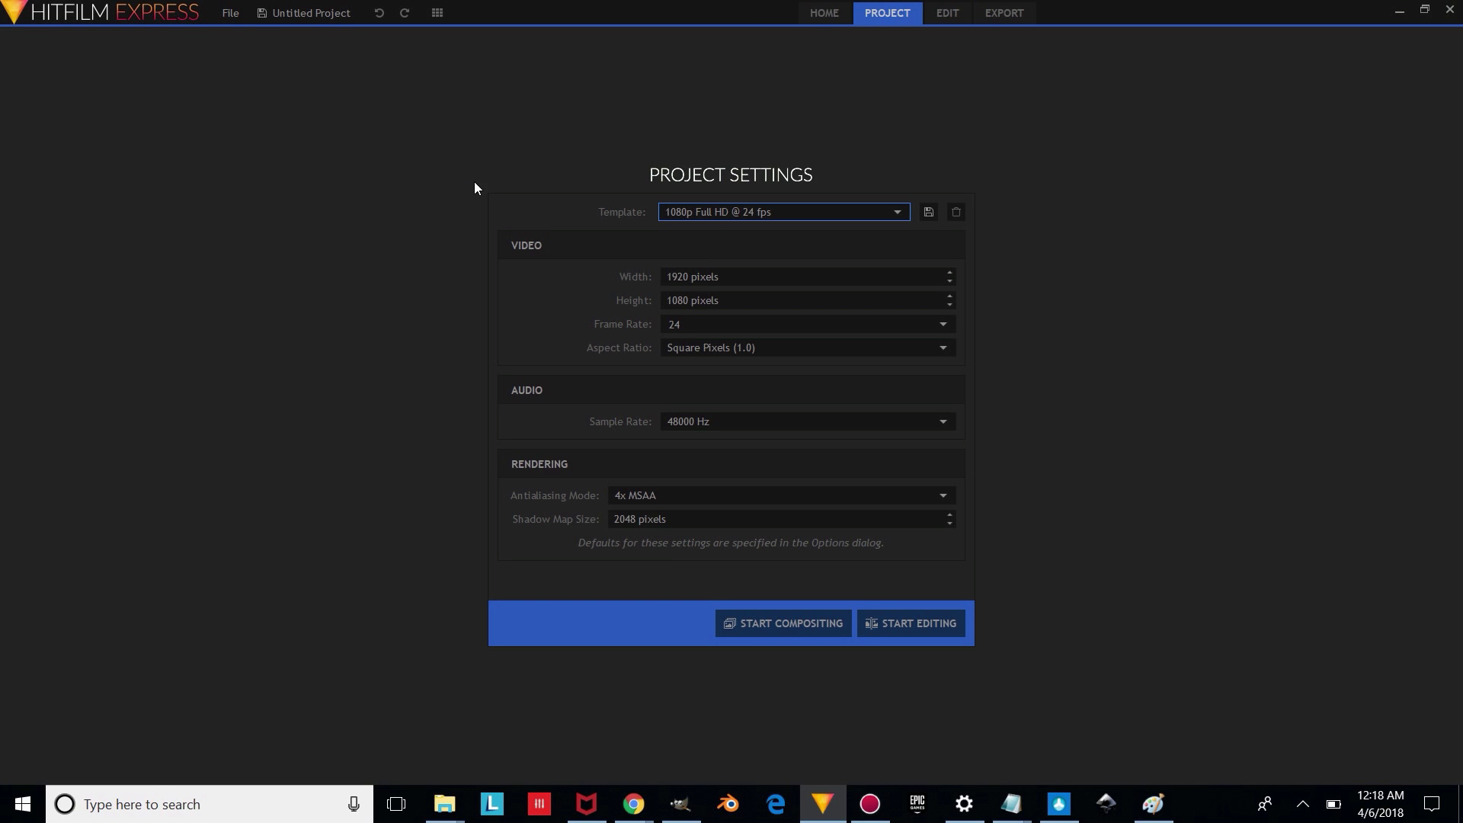
pyautogui.click(761, 211)
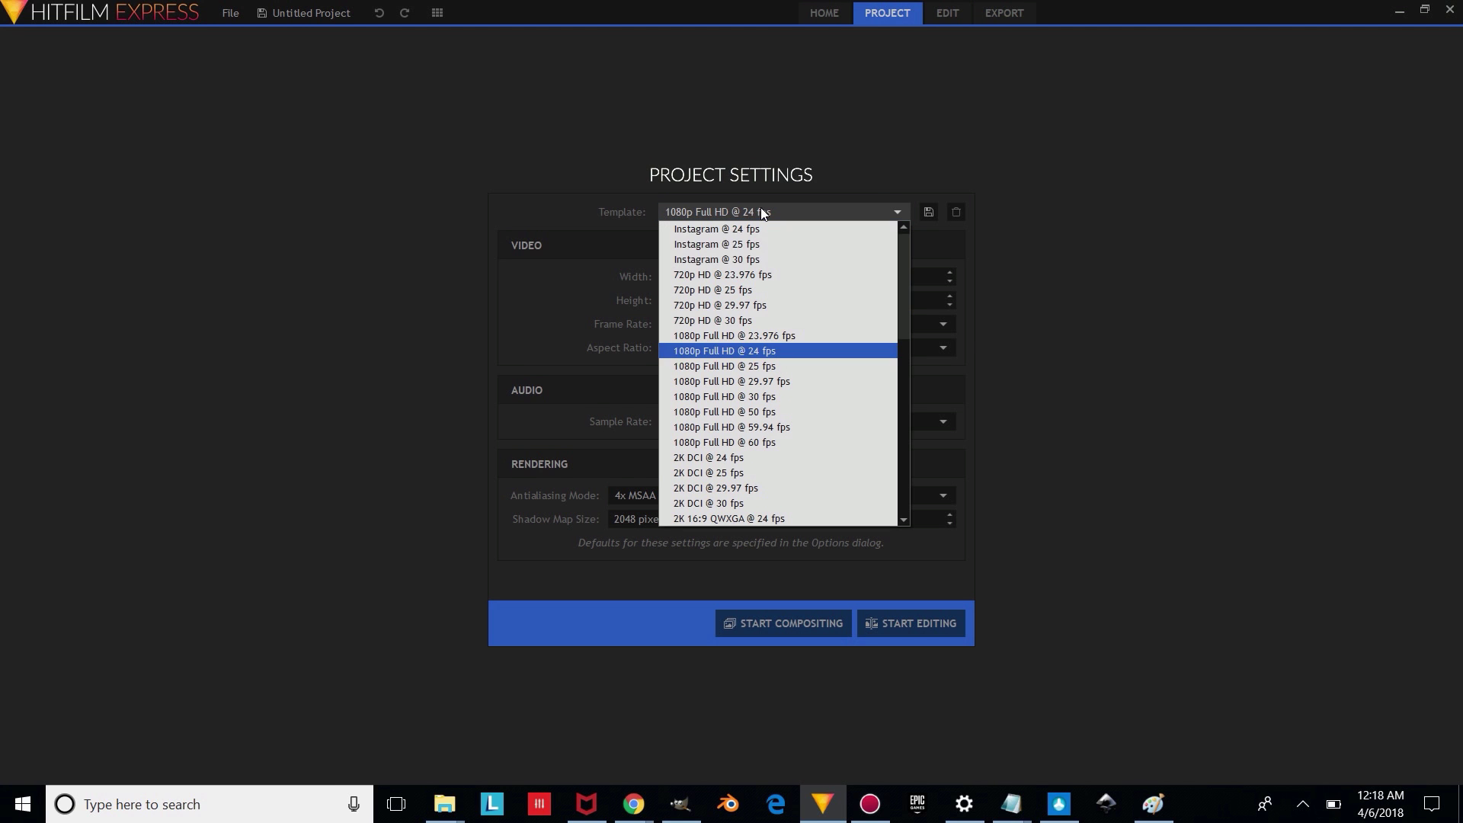
pyautogui.click(754, 351)
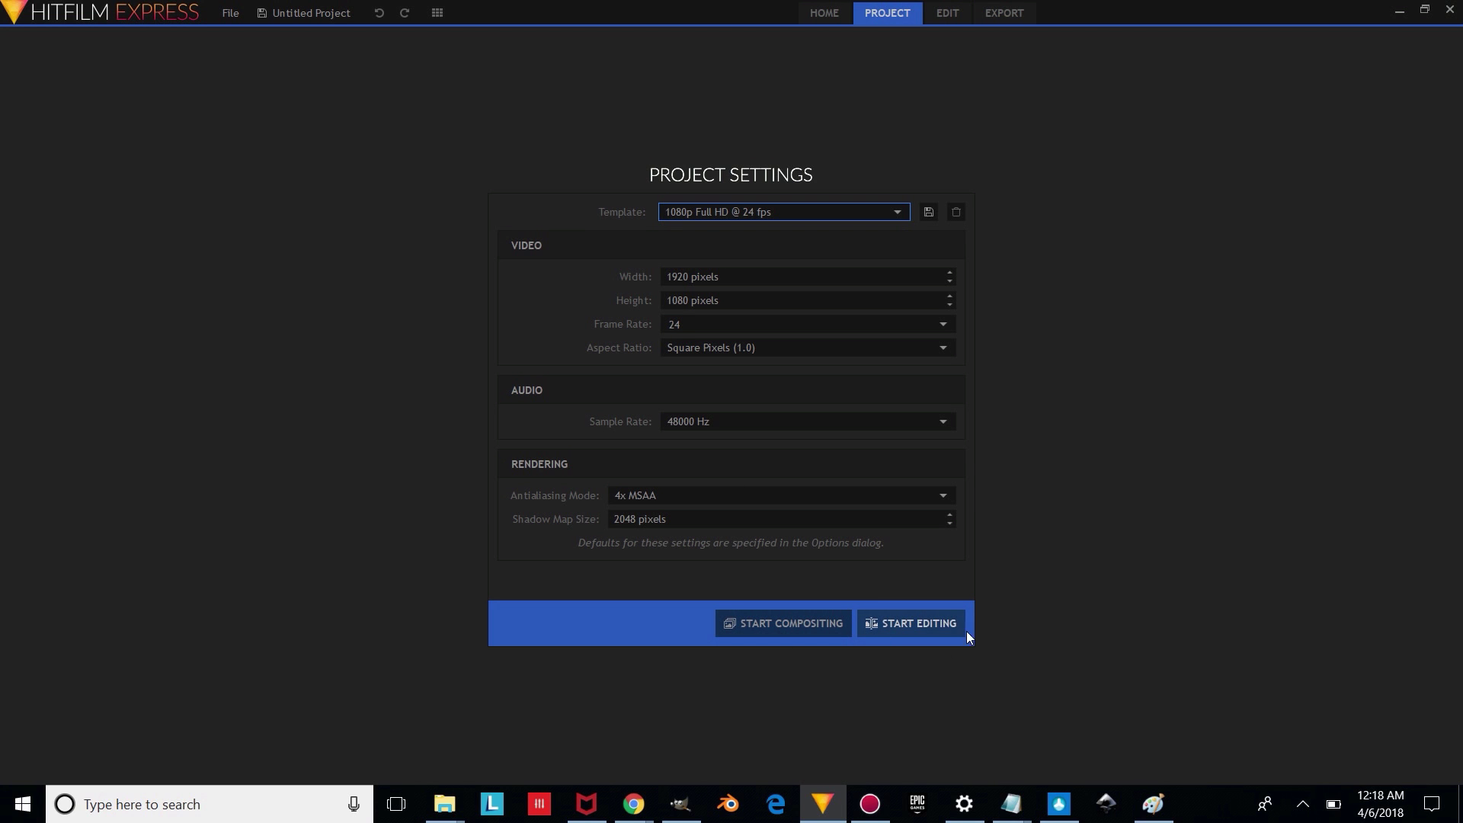
pyautogui.click(916, 630)
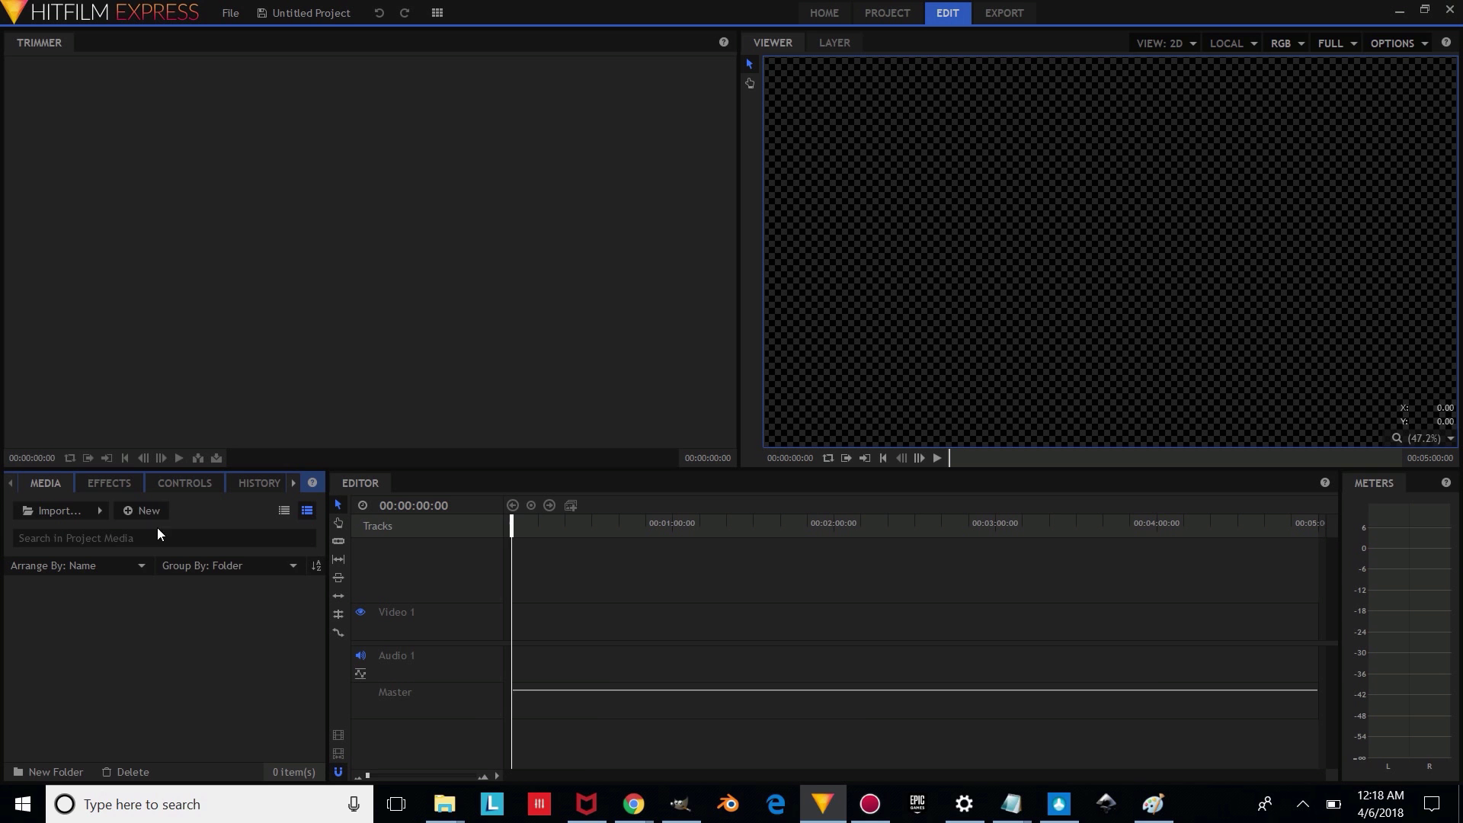
# Import both MP4s into Media and drop the intro clip on the timeline, matching its settings
pyautogui.moveTo(444, 804)
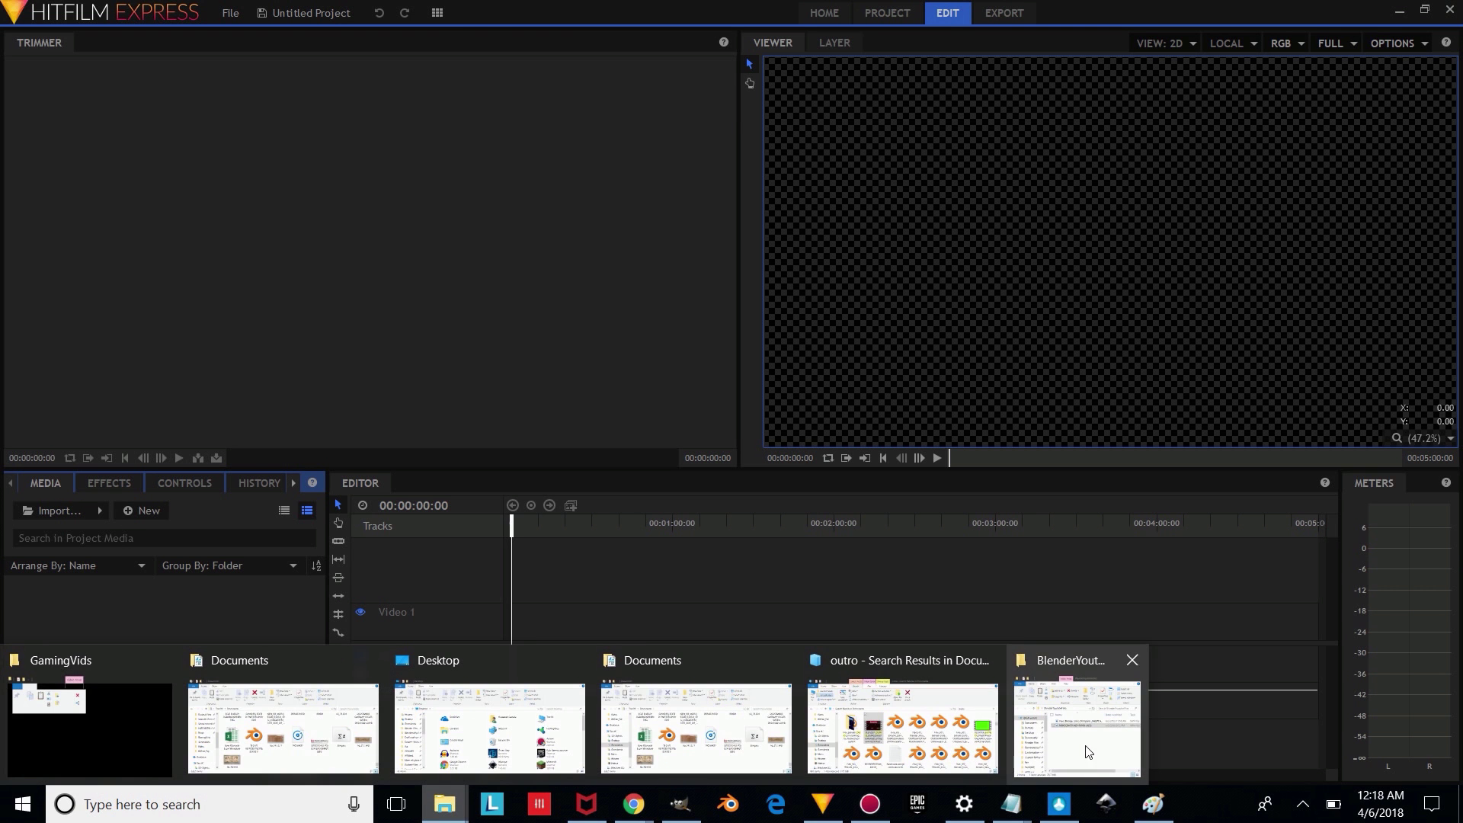
pyautogui.click(1082, 716)
pyautogui.moveTo(1192, 282); pyautogui.dragTo(746, 272)
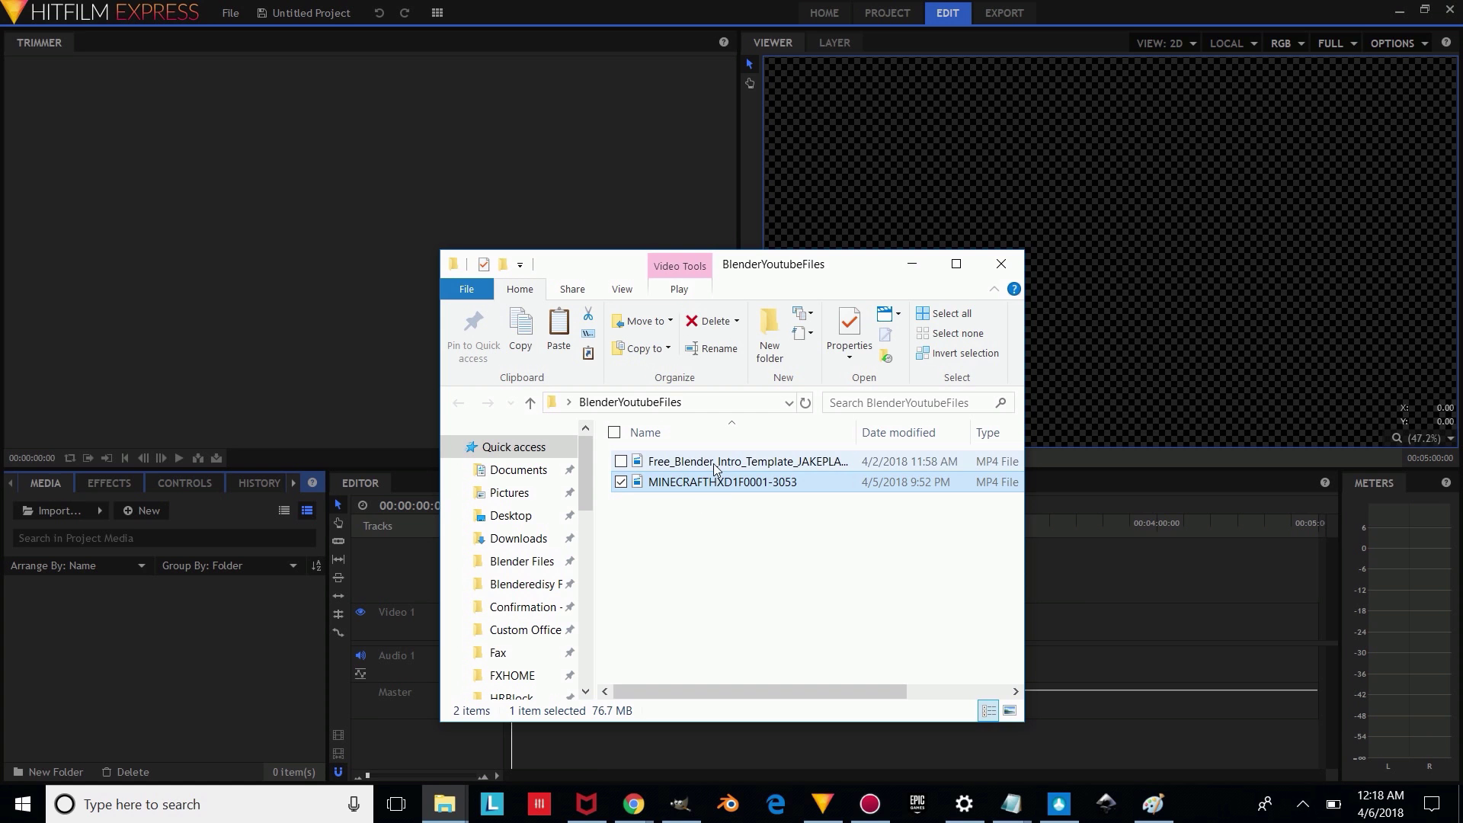
pyautogui.moveTo(715, 468); pyautogui.dragTo(107, 636)
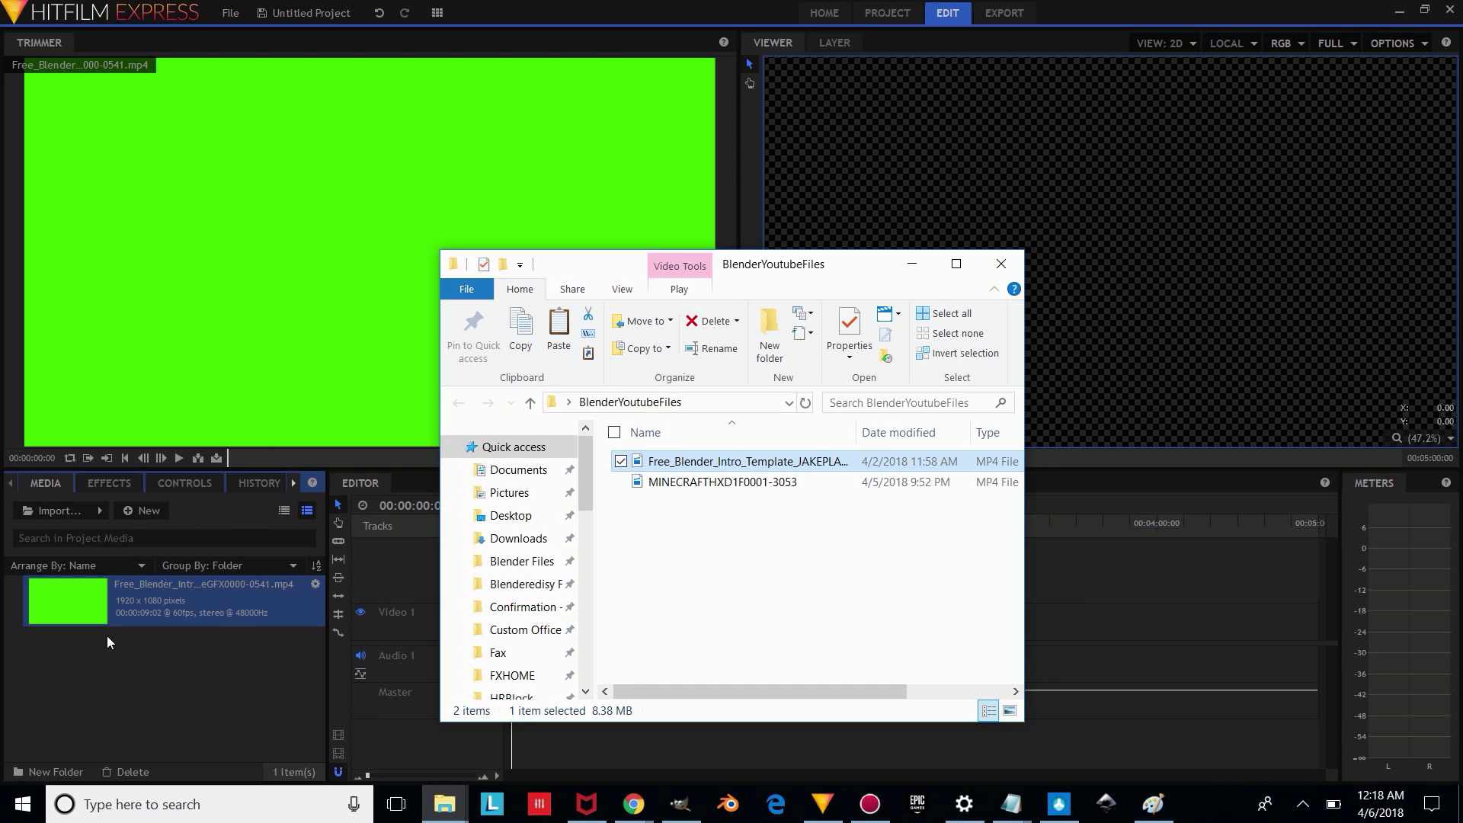
pyautogui.moveTo(730, 483); pyautogui.dragTo(166, 703)
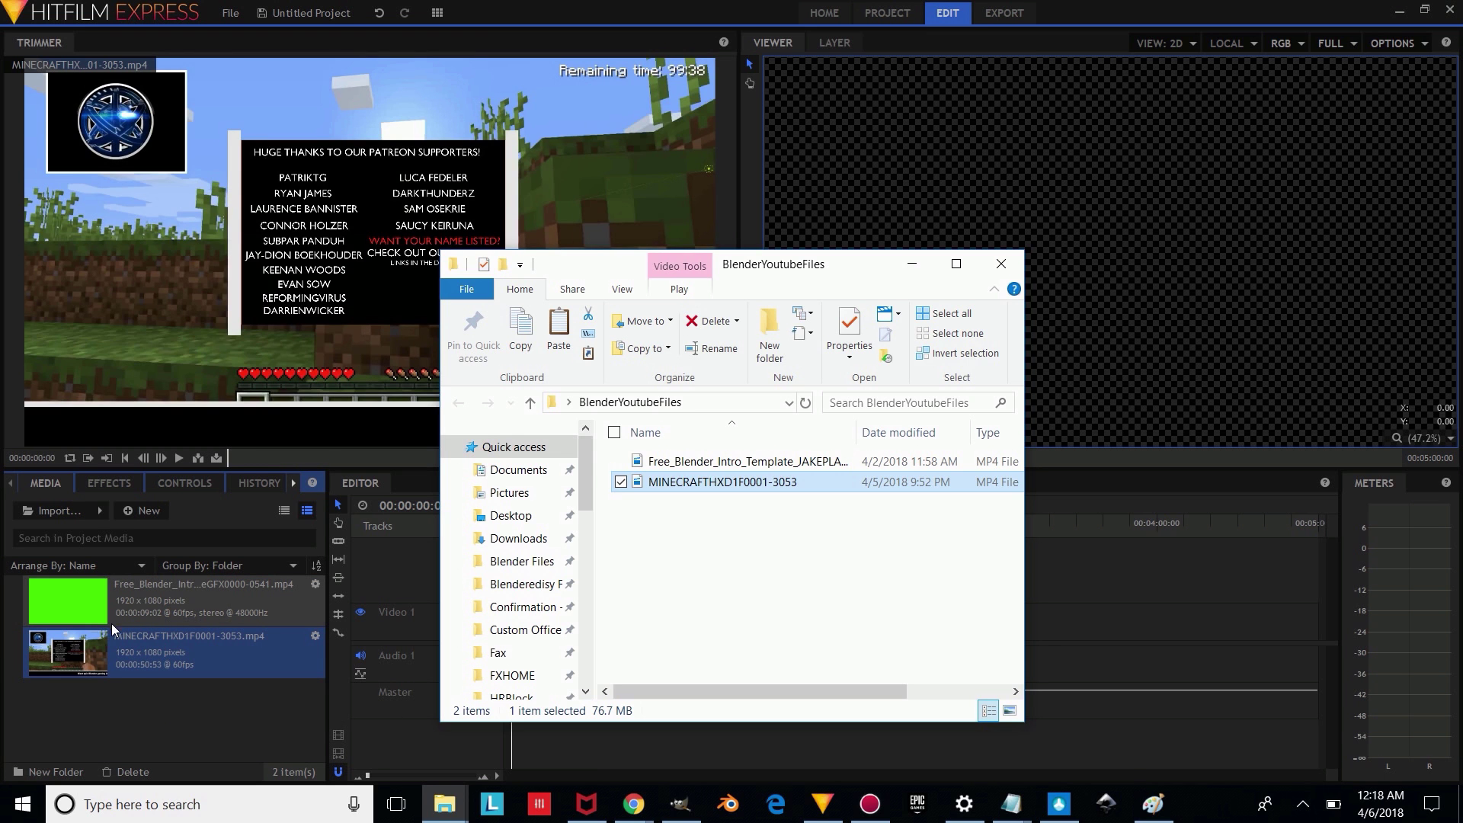
pyautogui.moveTo(73, 591); pyautogui.dragTo(781, 584)
pyautogui.click(788, 441)
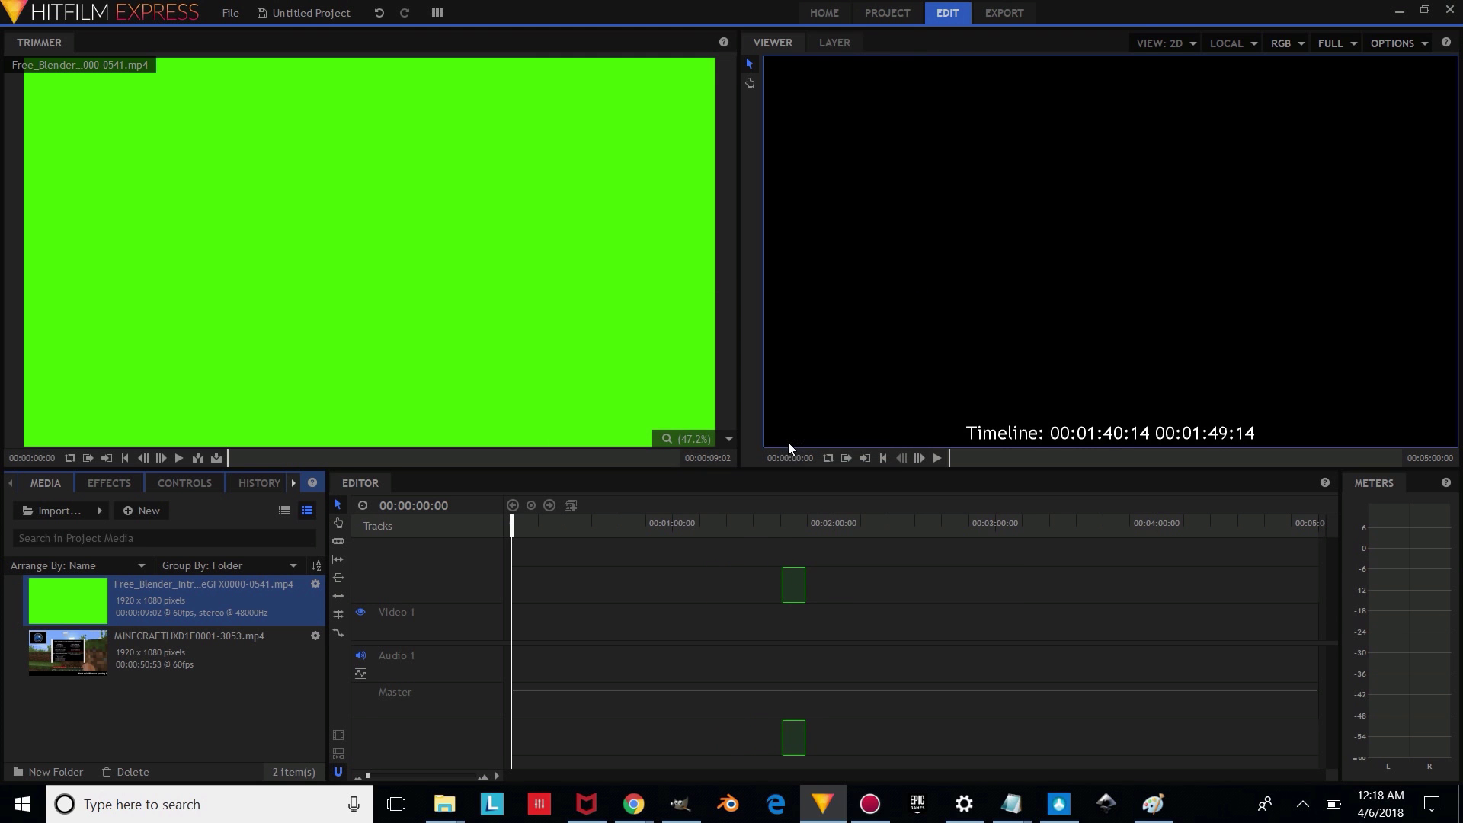
# Put MINECRAFTHXD1F0001-3053 on Video 1 with the intro clip overlaid near its end
pyautogui.moveTo(90, 646); pyautogui.dragTo(512, 643)
pyautogui.moveTo(793, 583); pyautogui.dragTo(644, 583)
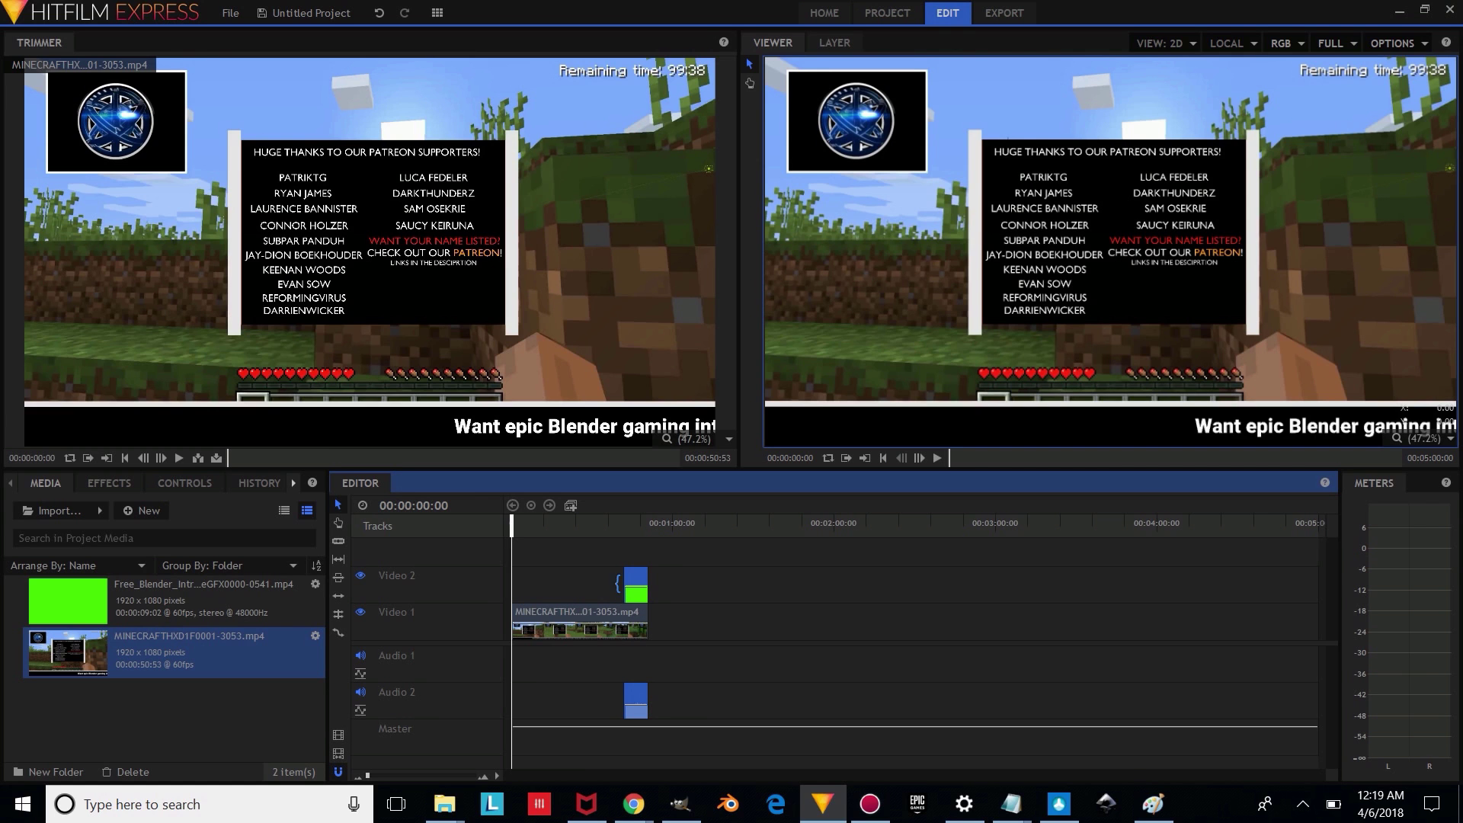
pyautogui.moveTo(367, 778); pyautogui.dragTo(372, 777)
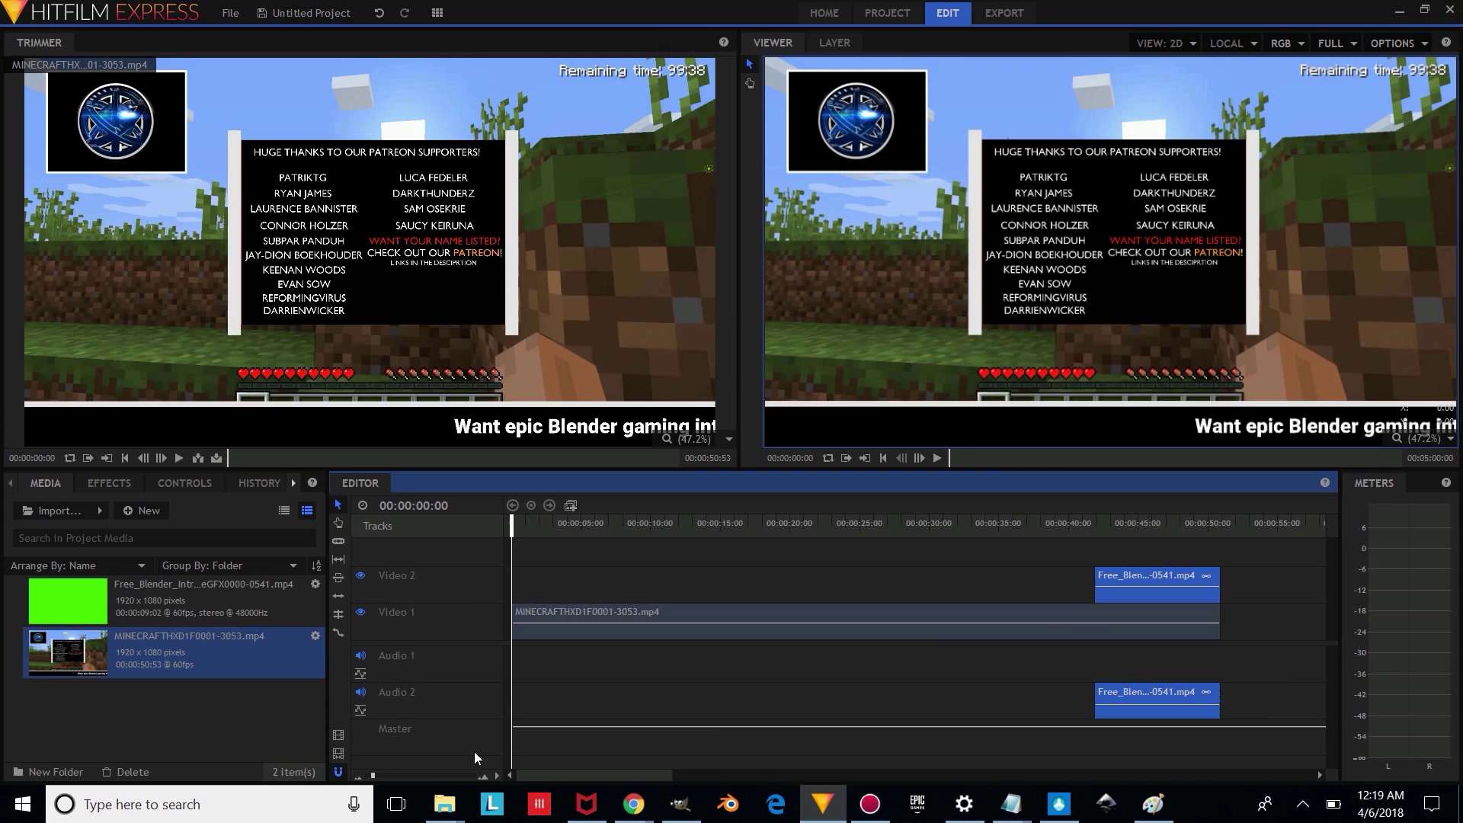
# Pan to later timeline times and bring up the Effects library
pyautogui.press('h')
pyautogui.moveTo(990, 679); pyautogui.dragTo(532, 666)
pyautogui.press('v')
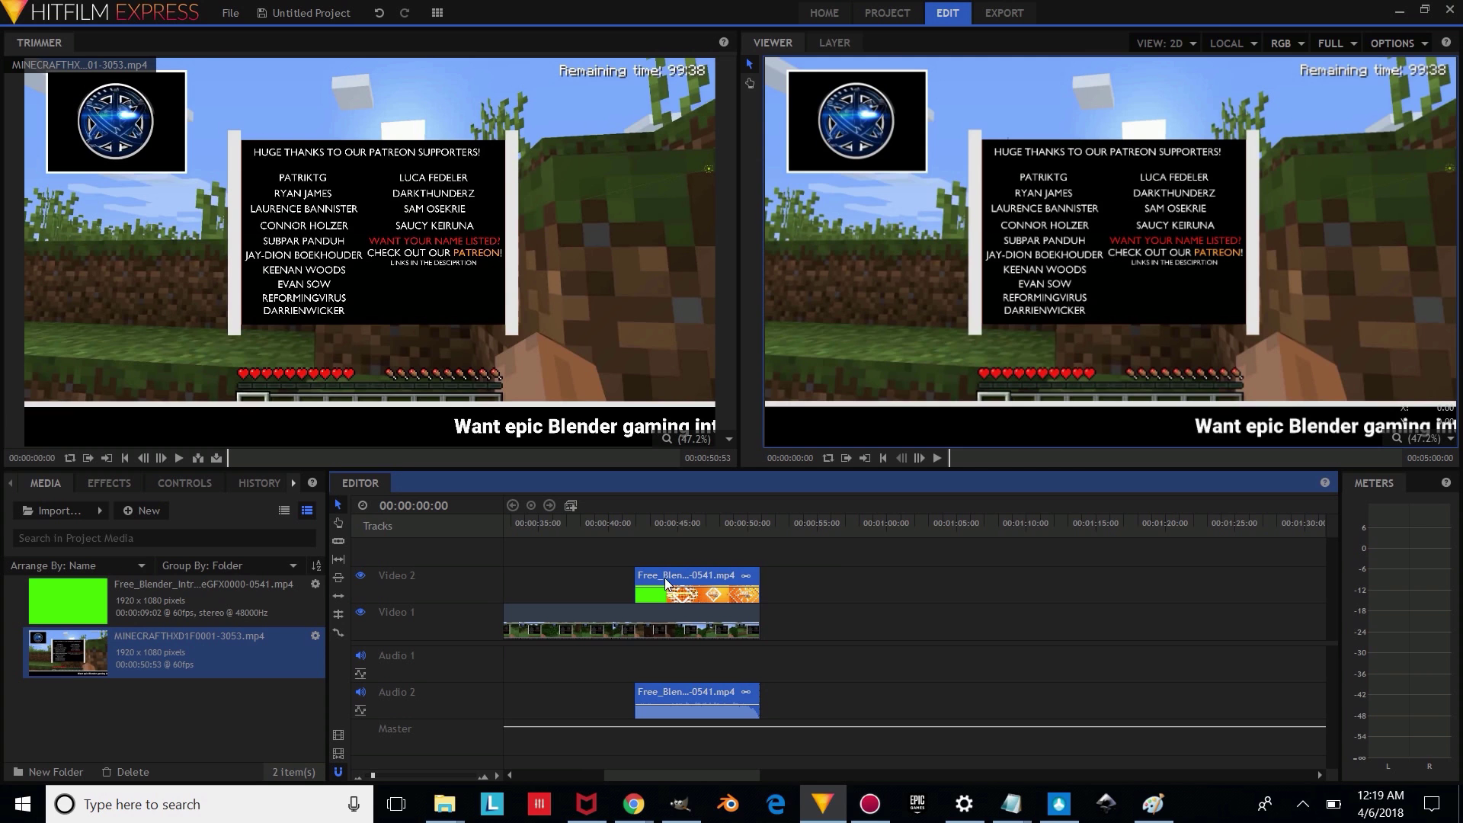
pyautogui.click(117, 483)
# Search the Effects for 'key' and apply Hue & RGB Key to the intro clip
pyautogui.click(155, 512)
pyautogui.write('key')
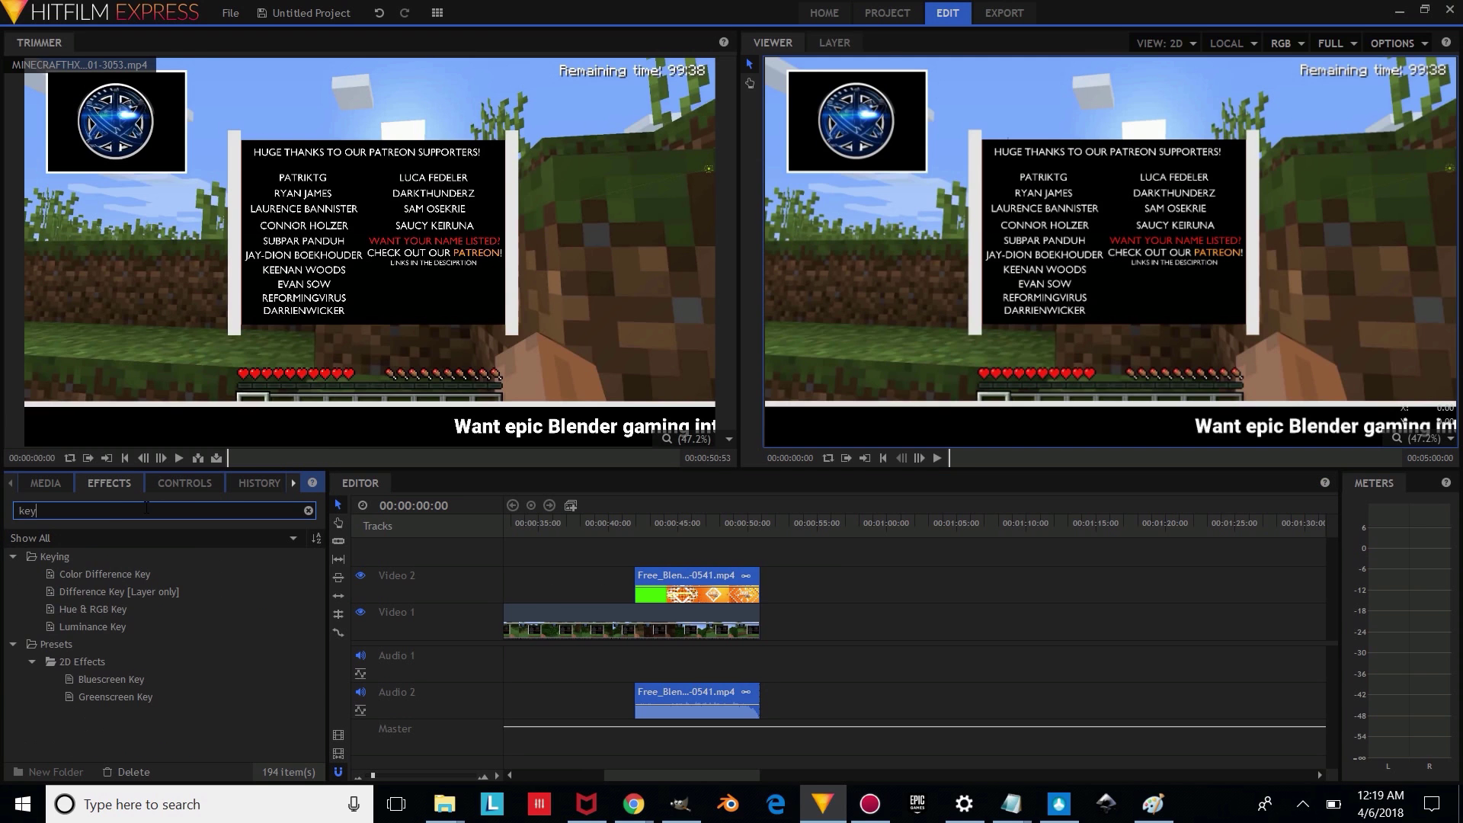
pyautogui.moveTo(62, 608); pyautogui.dragTo(665, 594)
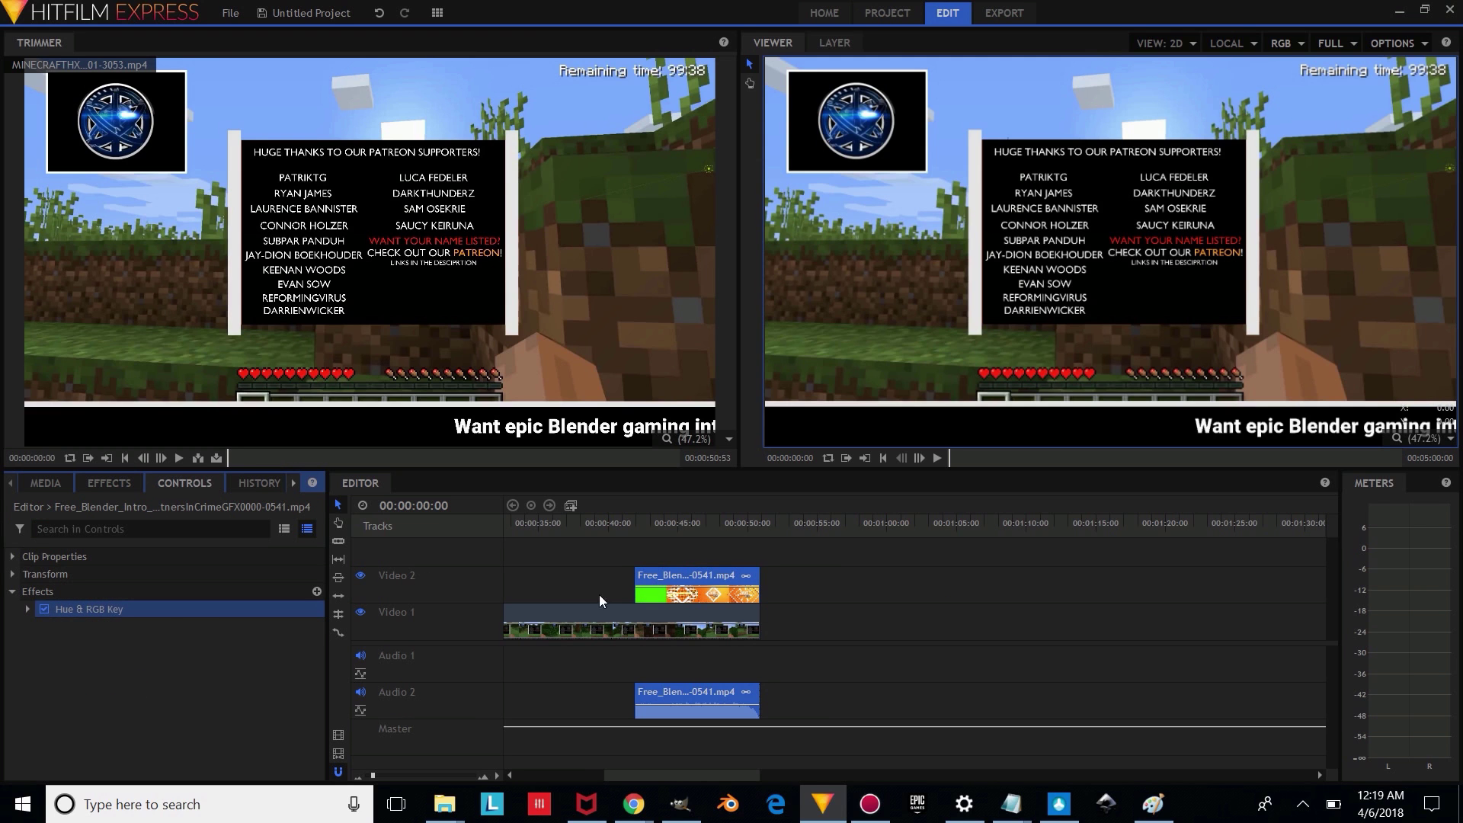
# Set the key to match colours by RGB, with pure green as the key colour
pyautogui.click(29, 608)
pyautogui.click(198, 678)
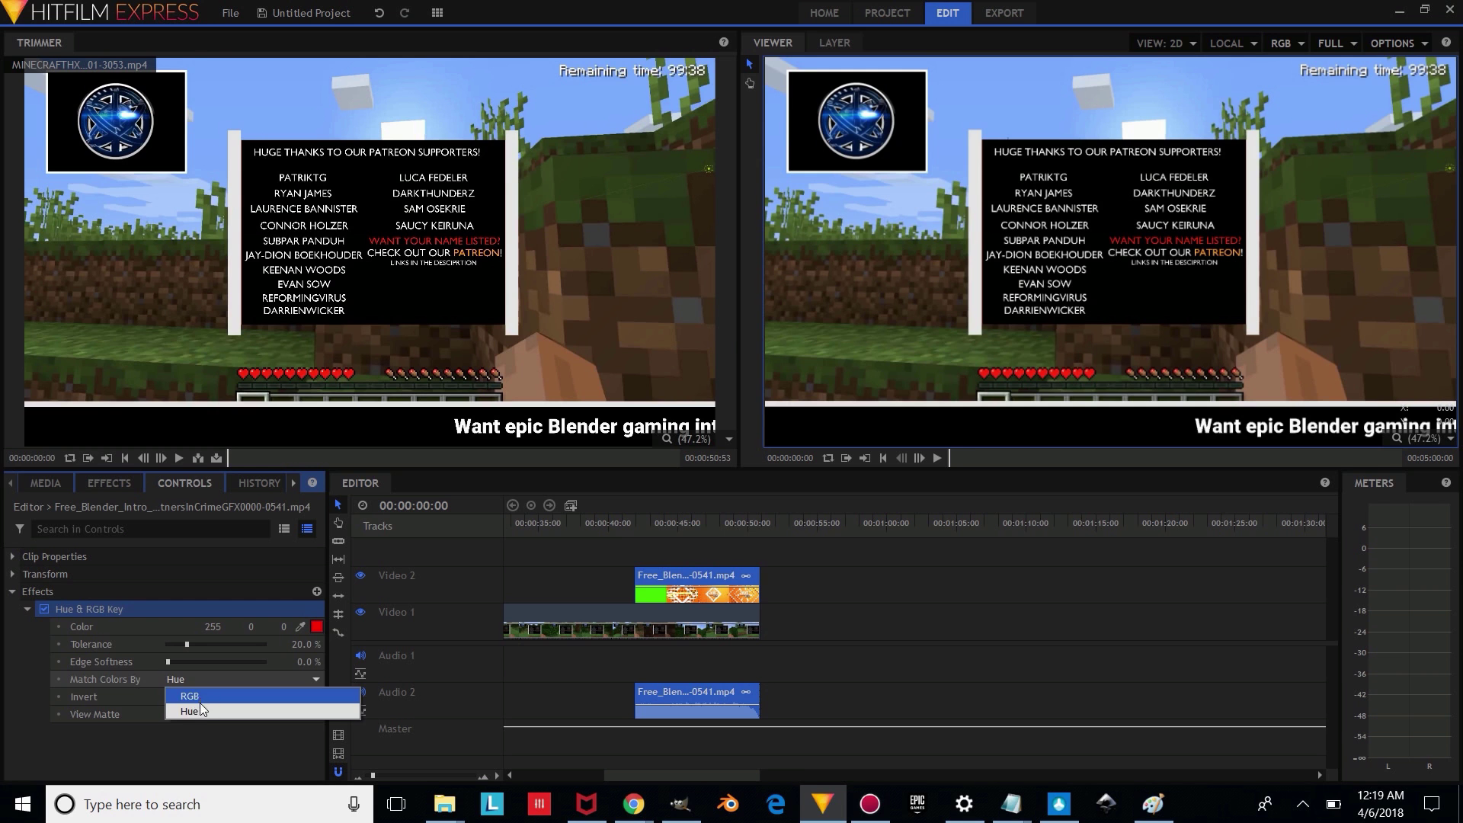
pyautogui.click(200, 696)
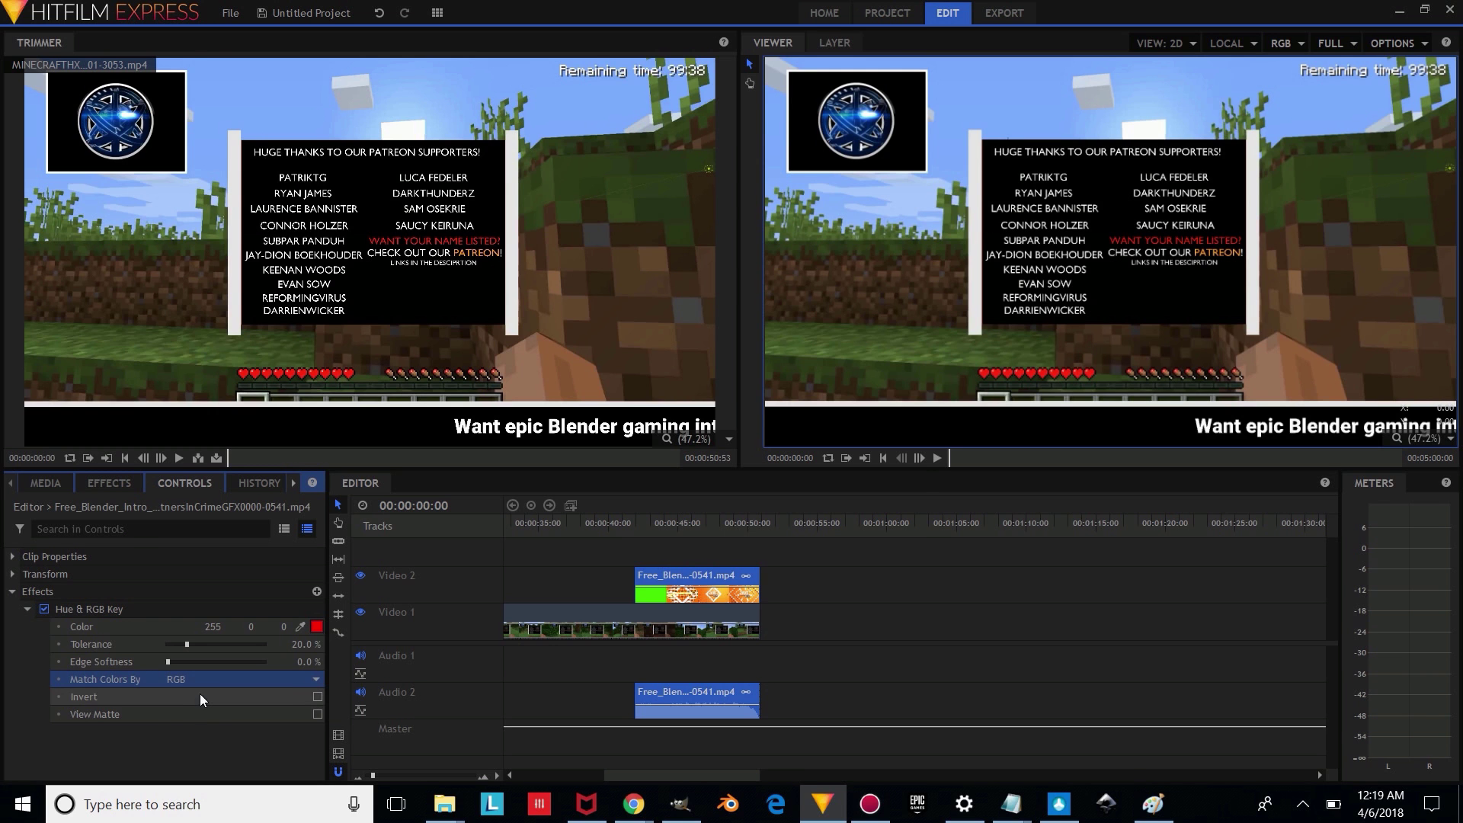
pyautogui.click(320, 628)
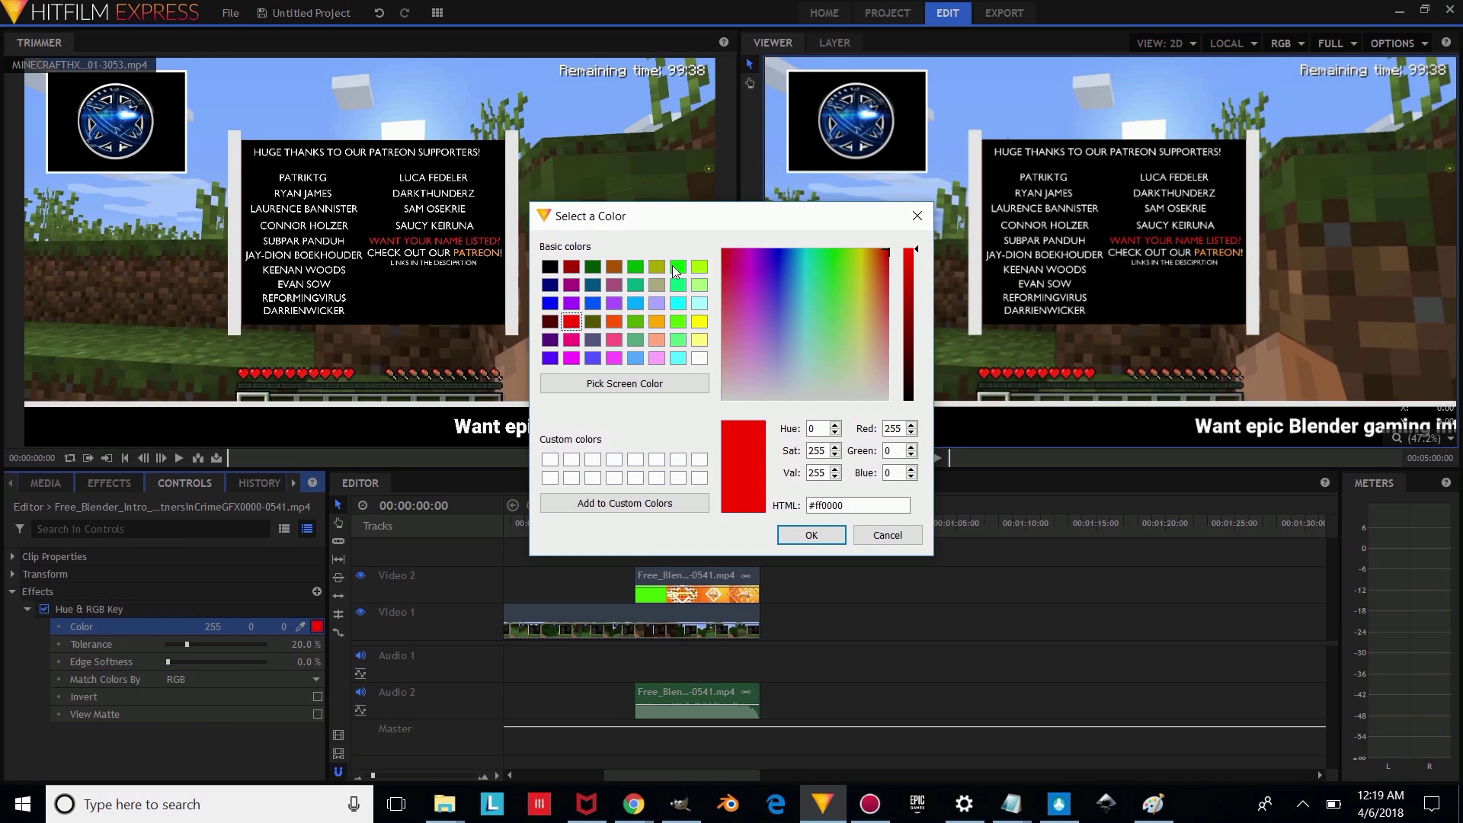
pyautogui.click(676, 266)
pyautogui.click(800, 535)
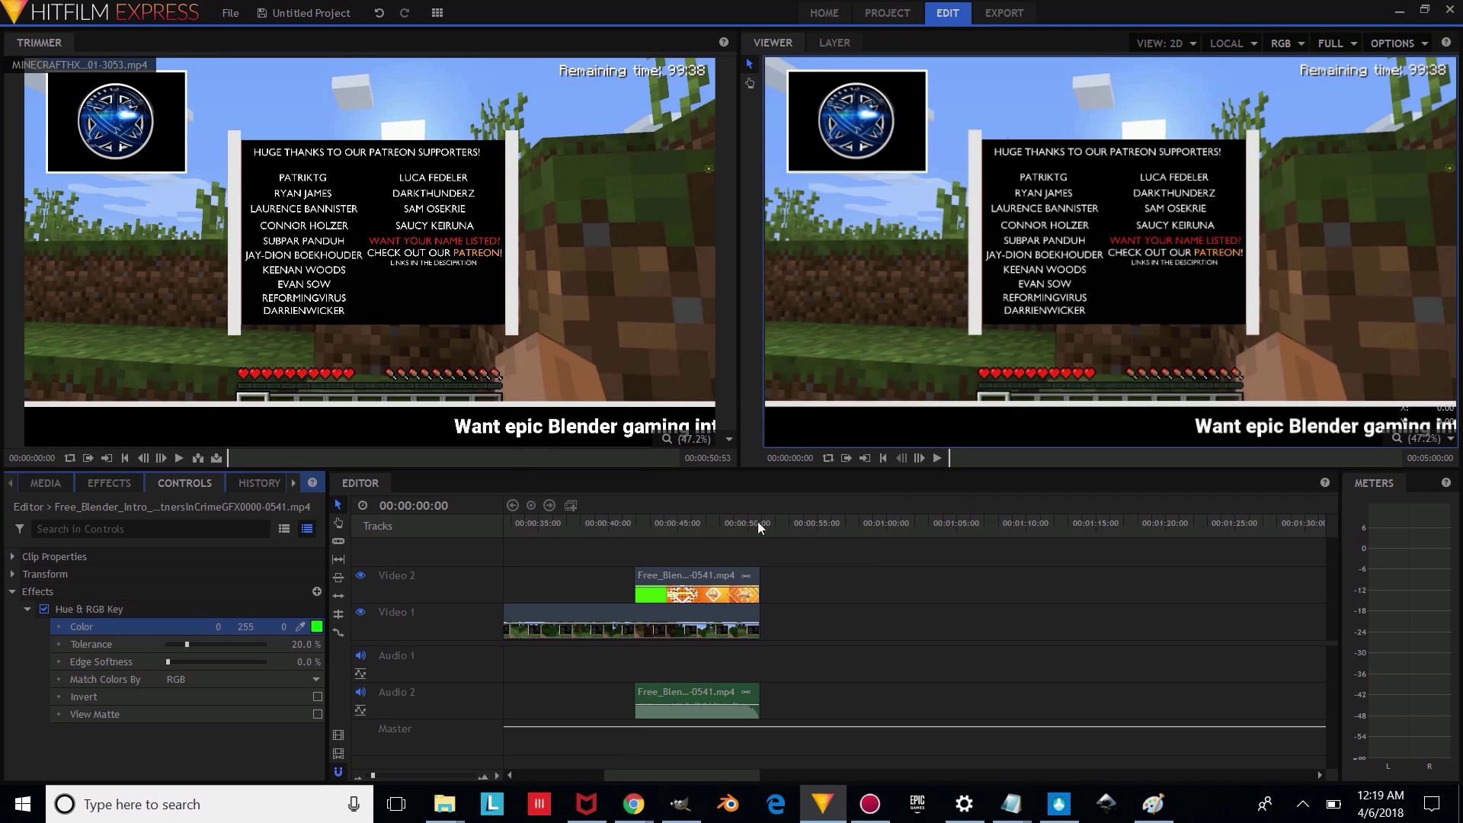
# Raise the key tolerance to 46% and preview the keyed intro over the gameplay
pyautogui.click(645, 523)
pyautogui.moveTo(644, 522); pyautogui.dragTo(640, 524)
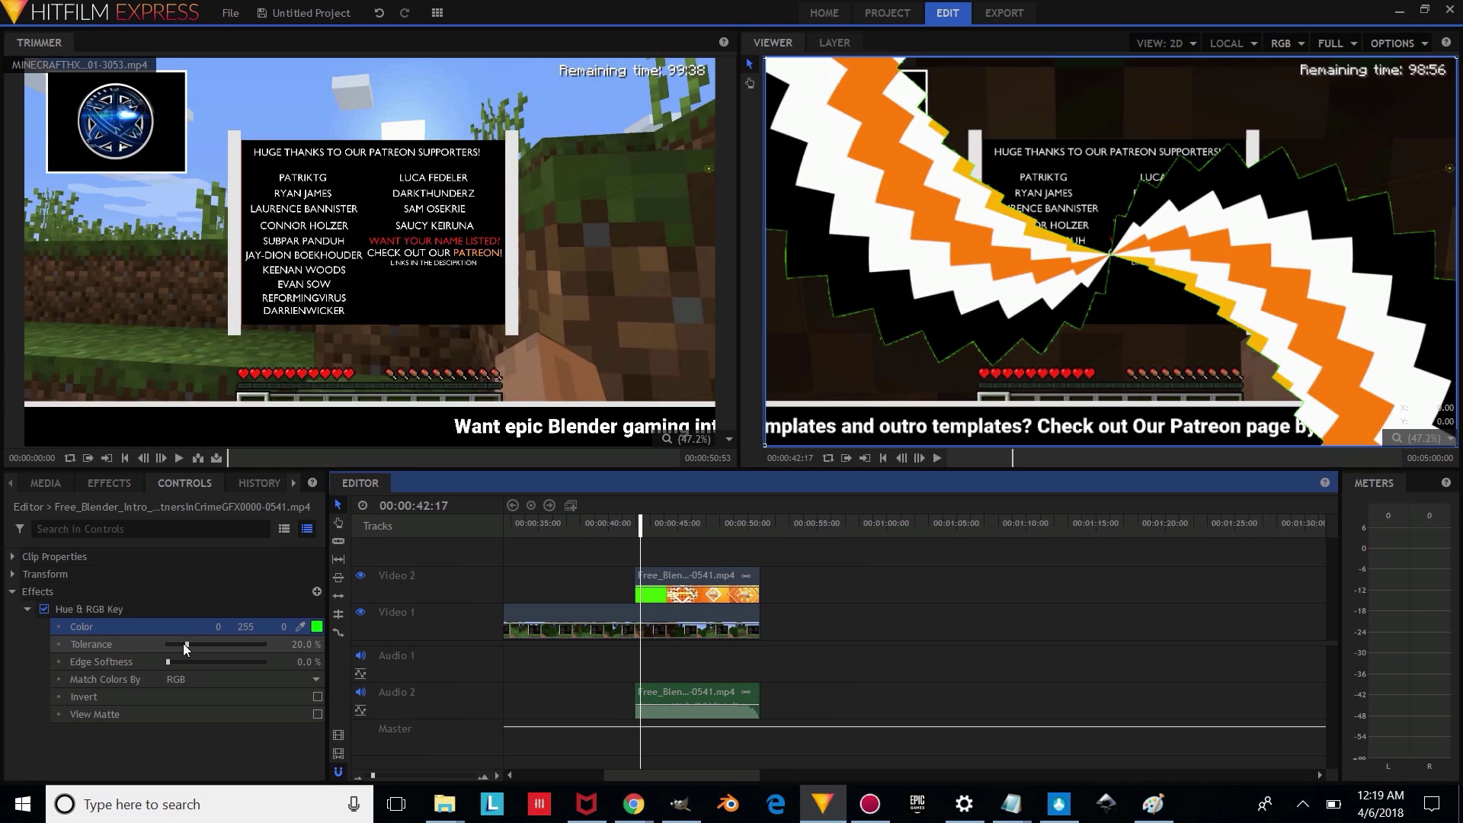
pyautogui.moveTo(186, 643); pyautogui.dragTo(188, 643)
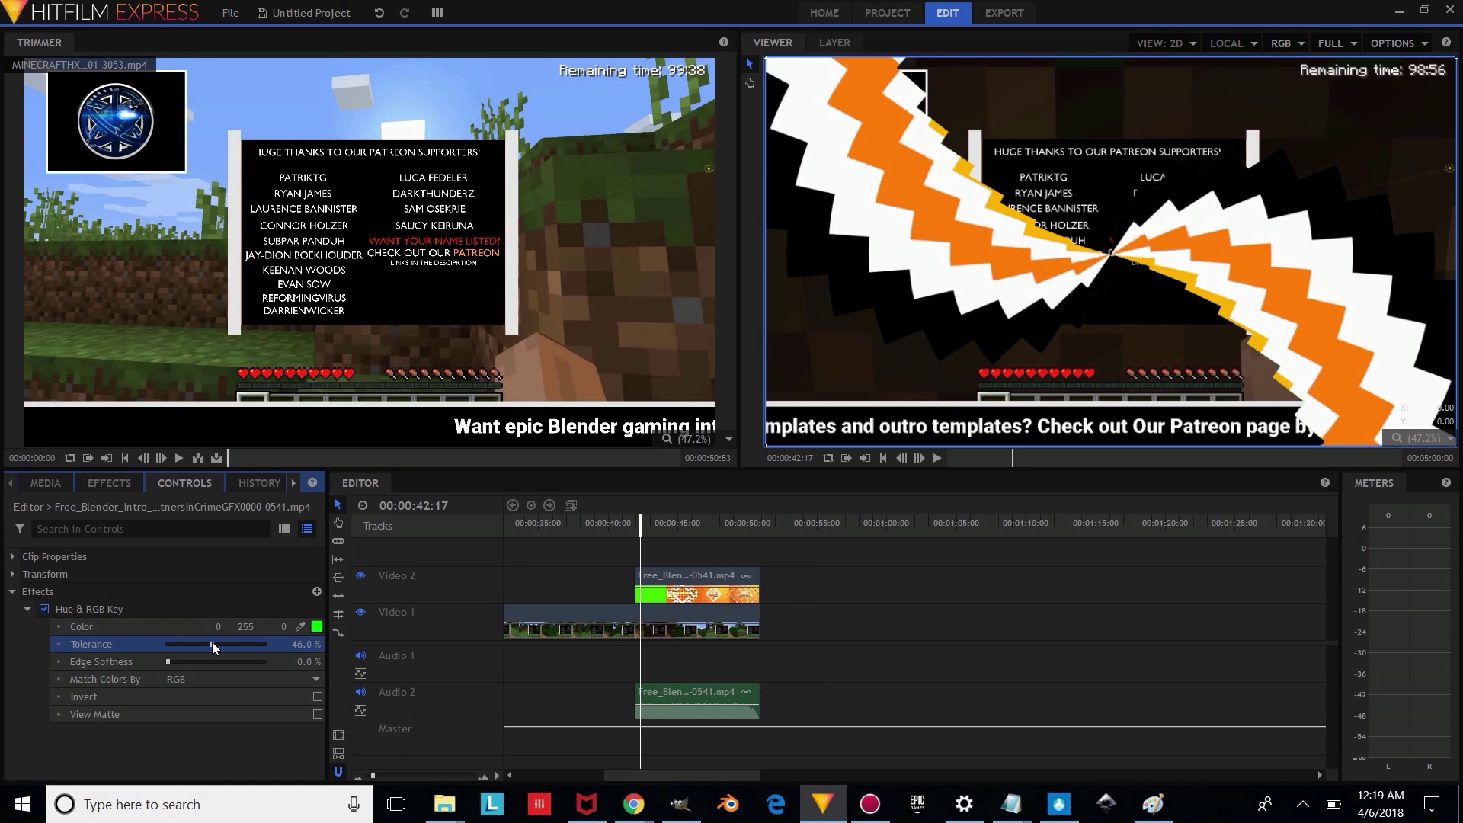
pyautogui.moveTo(661, 525)
pyautogui.mouseDown()
pyautogui.moveTo(634, 527)
pyautogui.moveTo(678, 527)
pyautogui.mouseUp()
pyautogui.moveTo(546, 525); pyautogui.dragTo(734, 542)
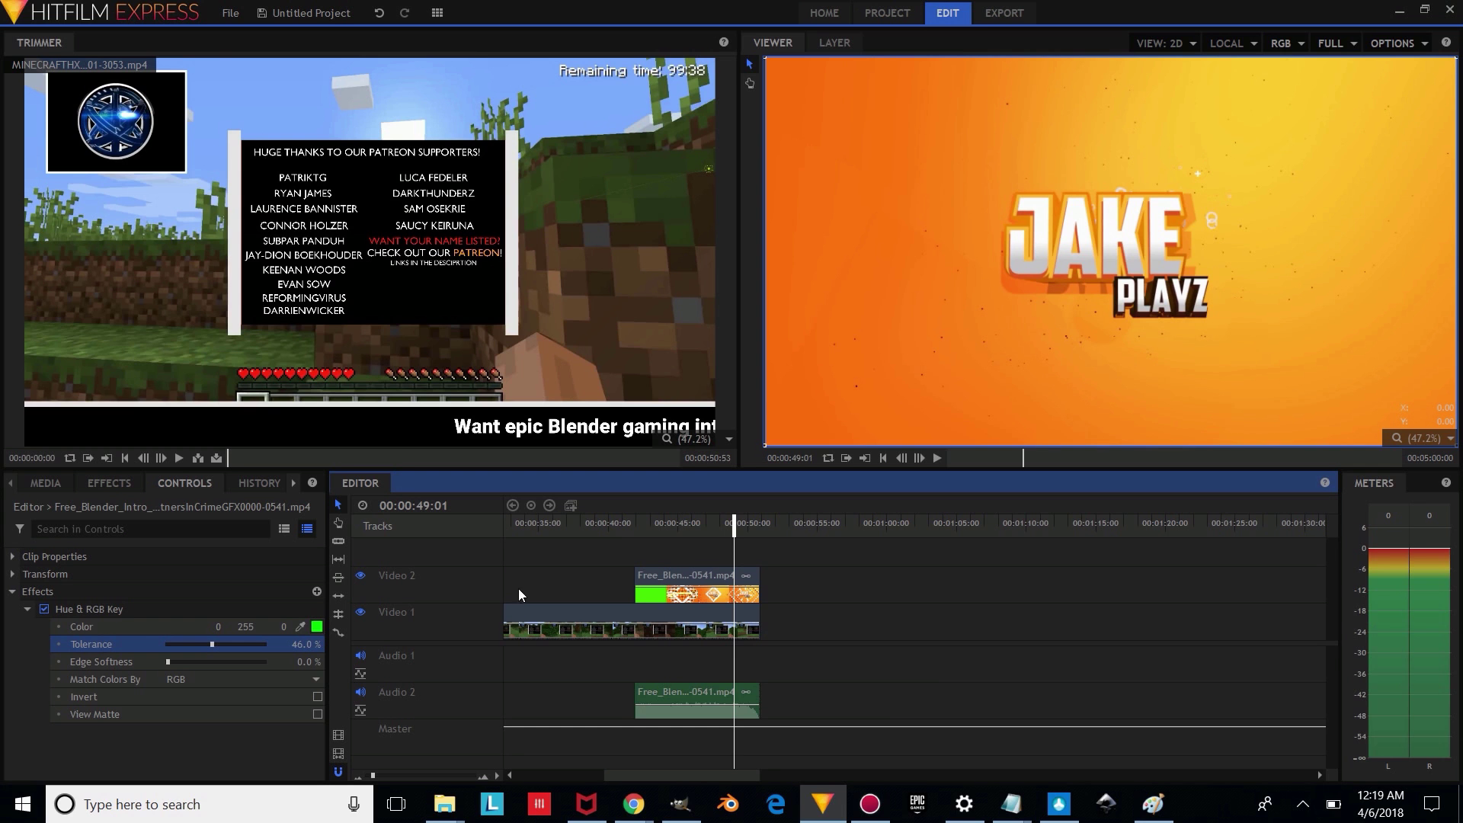
# Import the green-screen BLENDER_OUTRO_CRIMSONALPHAGAMES clip from File Explorer into the Media panel
pyautogui.click(61, 483)
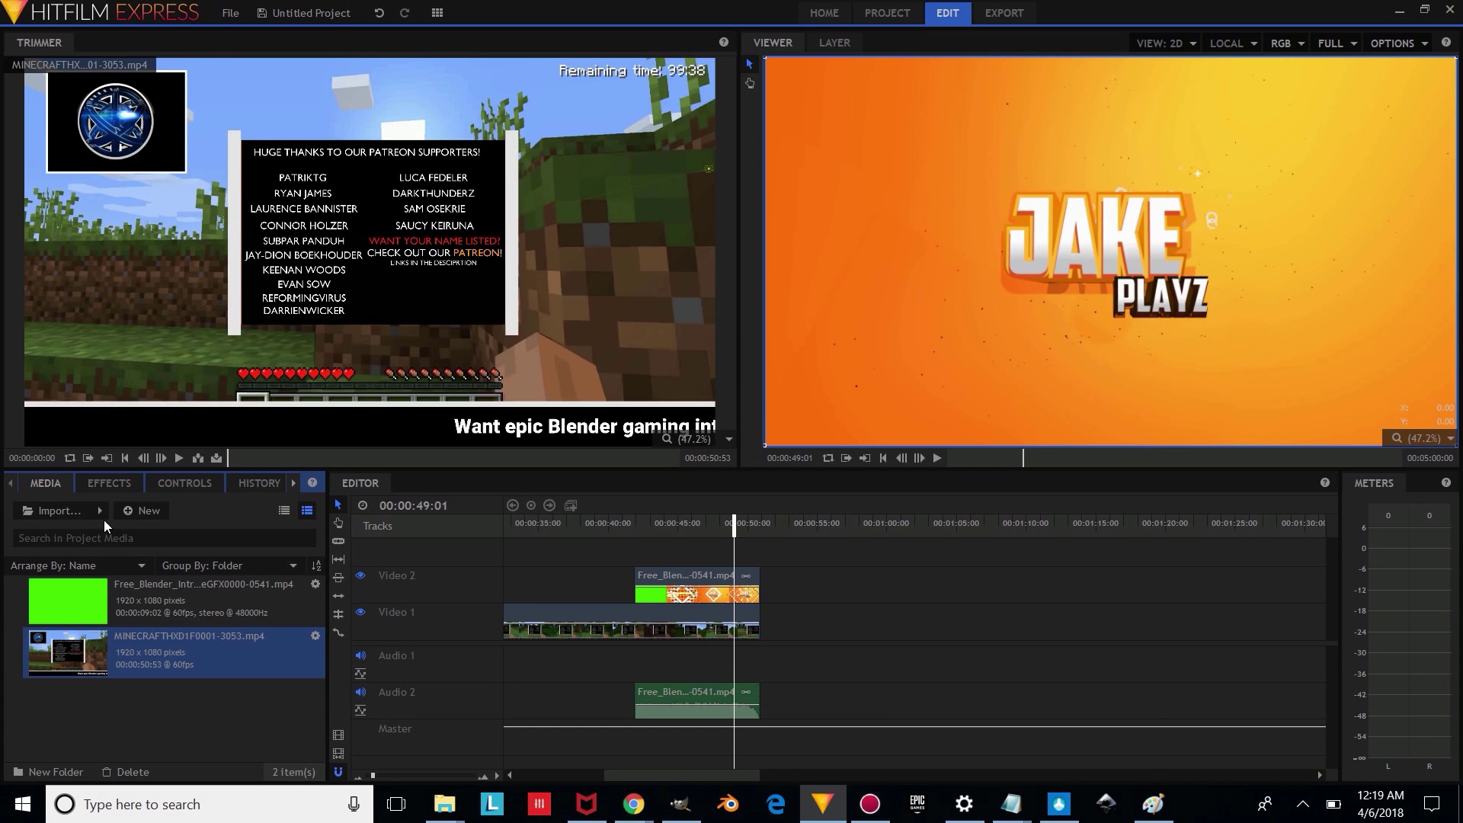
pyautogui.click(450, 807)
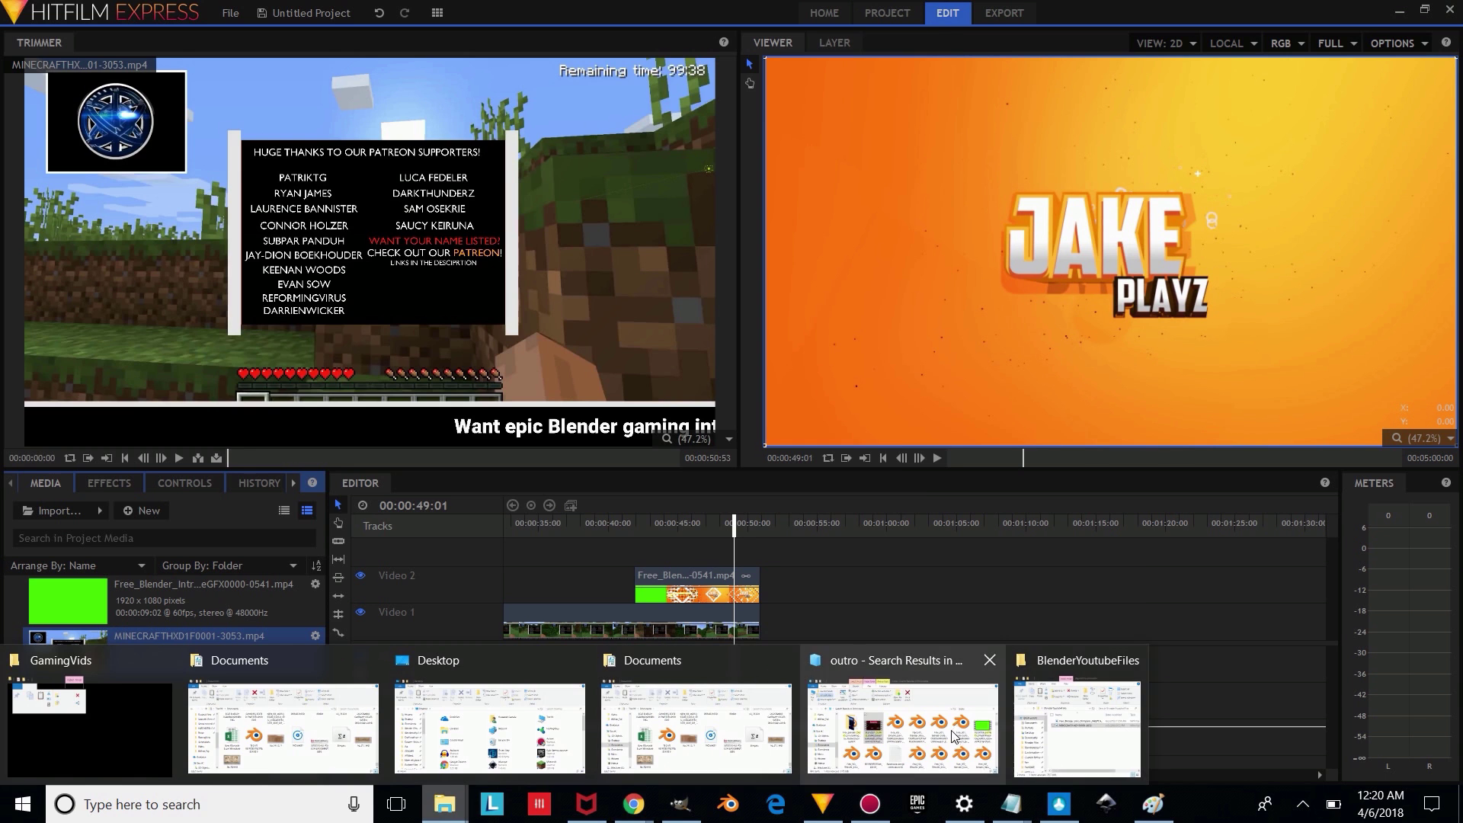
pyautogui.click(902, 727)
pyautogui.moveTo(344, 233); pyautogui.dragTo(151, 713)
pyautogui.click(86, 610)
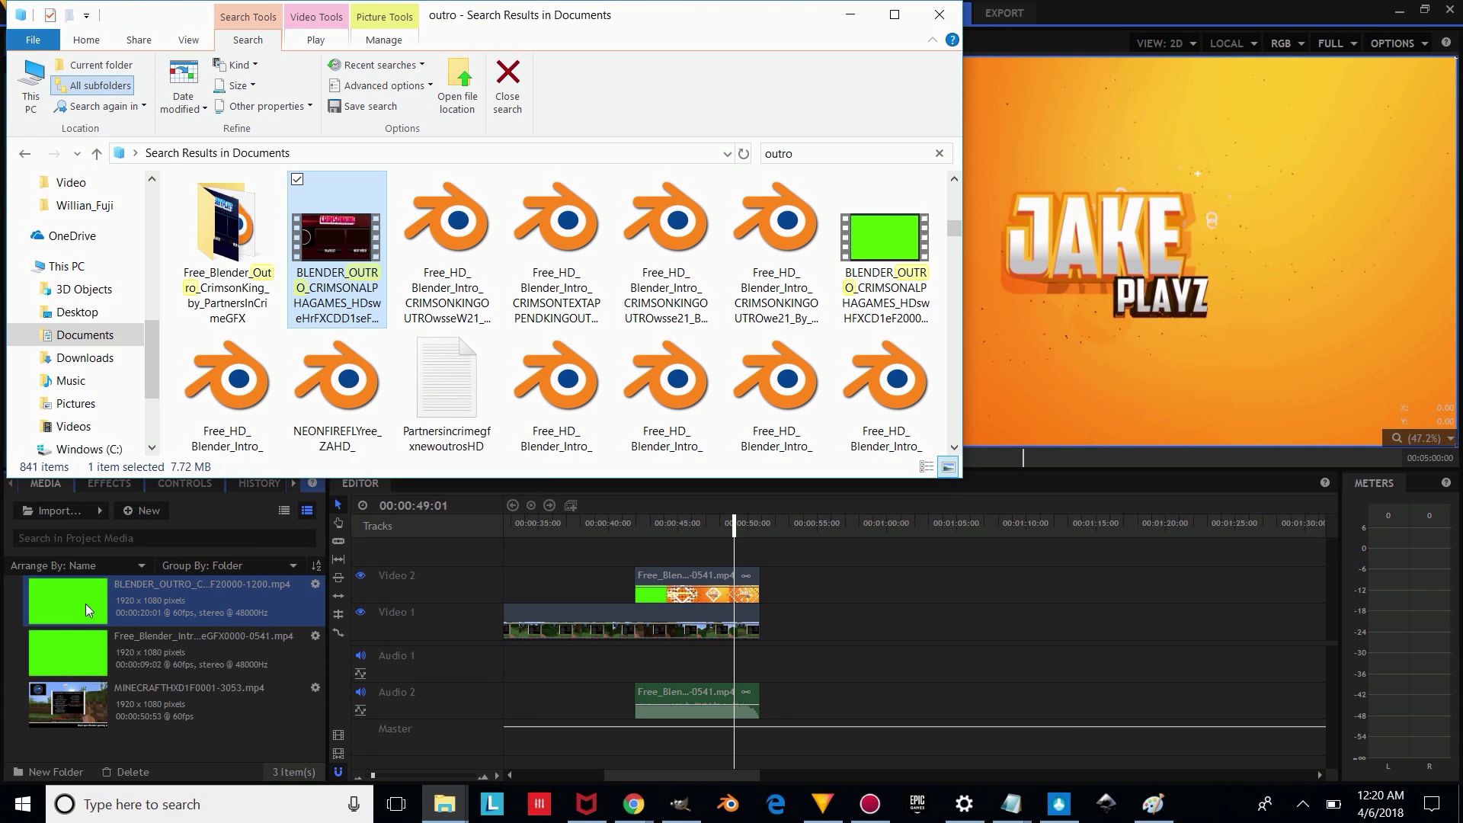
# Delete the intro clip from the timeline and place the outro on Video 2
pyautogui.click(676, 587)
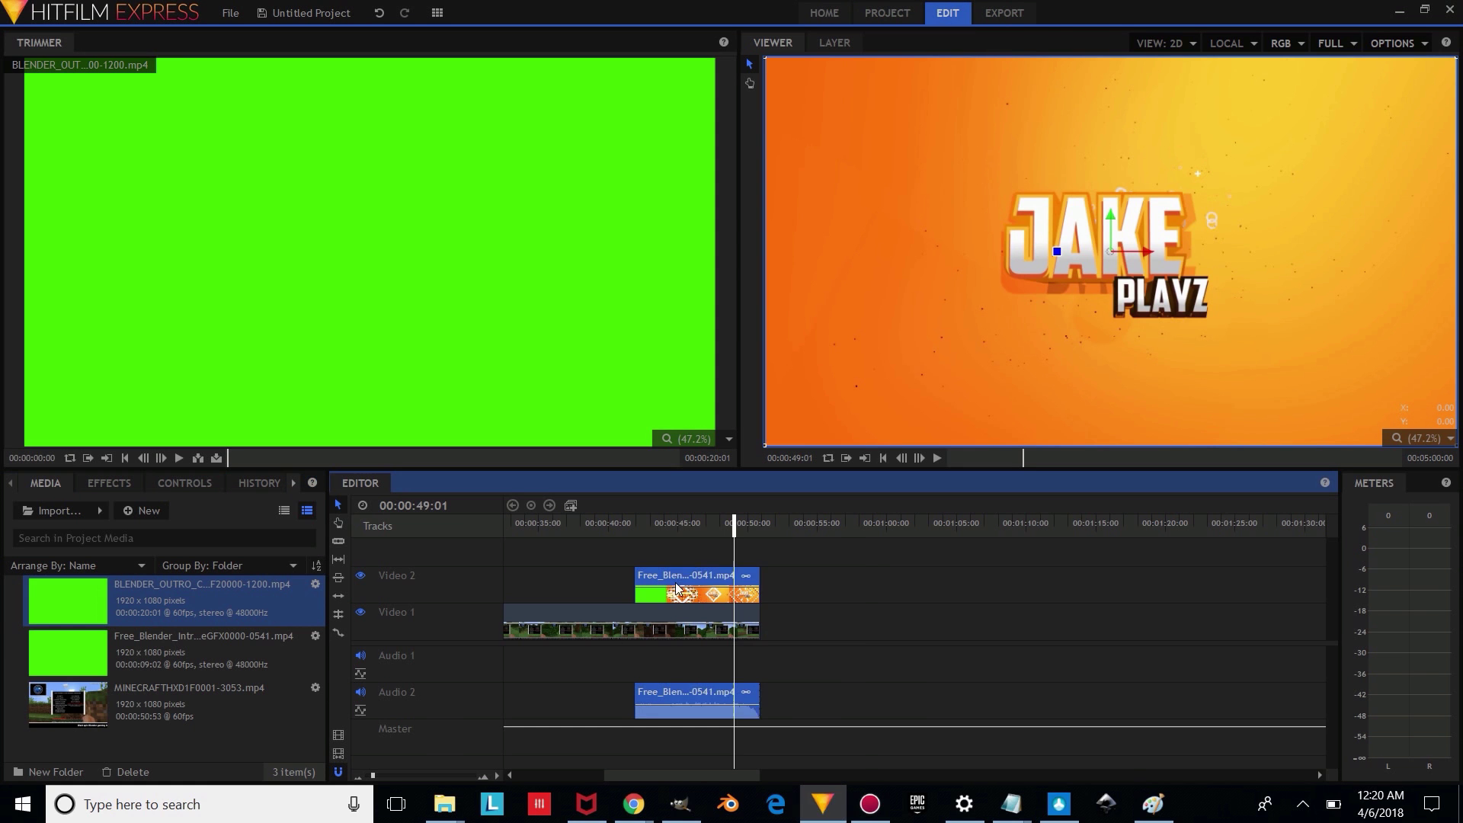
pyautogui.rightClick(677, 586)
pyautogui.click(689, 772)
pyautogui.moveTo(106, 590); pyautogui.dragTo(633, 587)
pyautogui.click(184, 483)
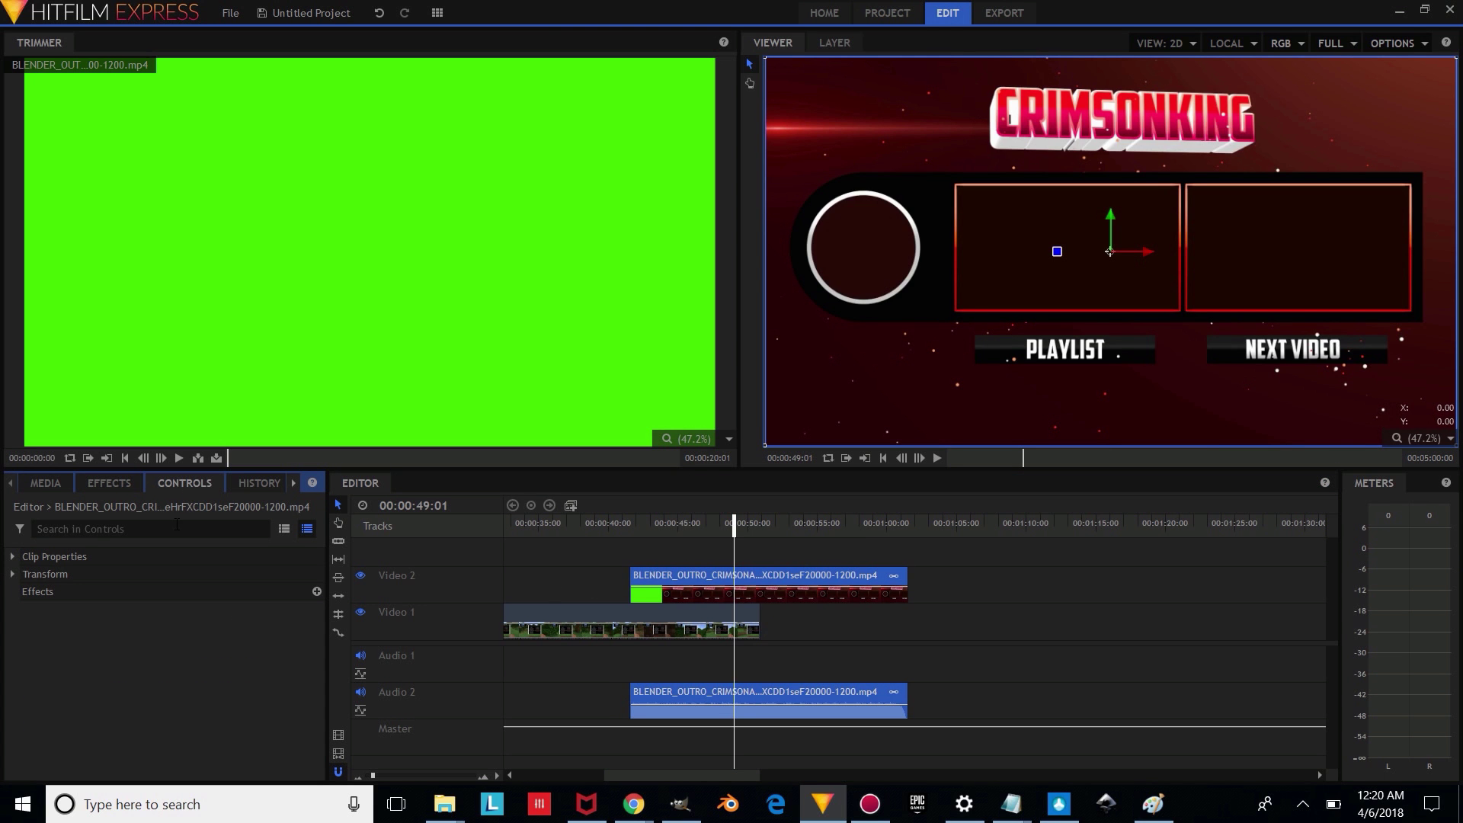
# Apply the Hue & RGB Key effect to the outro clip
pyautogui.click(89, 491)
pyautogui.moveTo(84, 608); pyautogui.dragTo(657, 583)
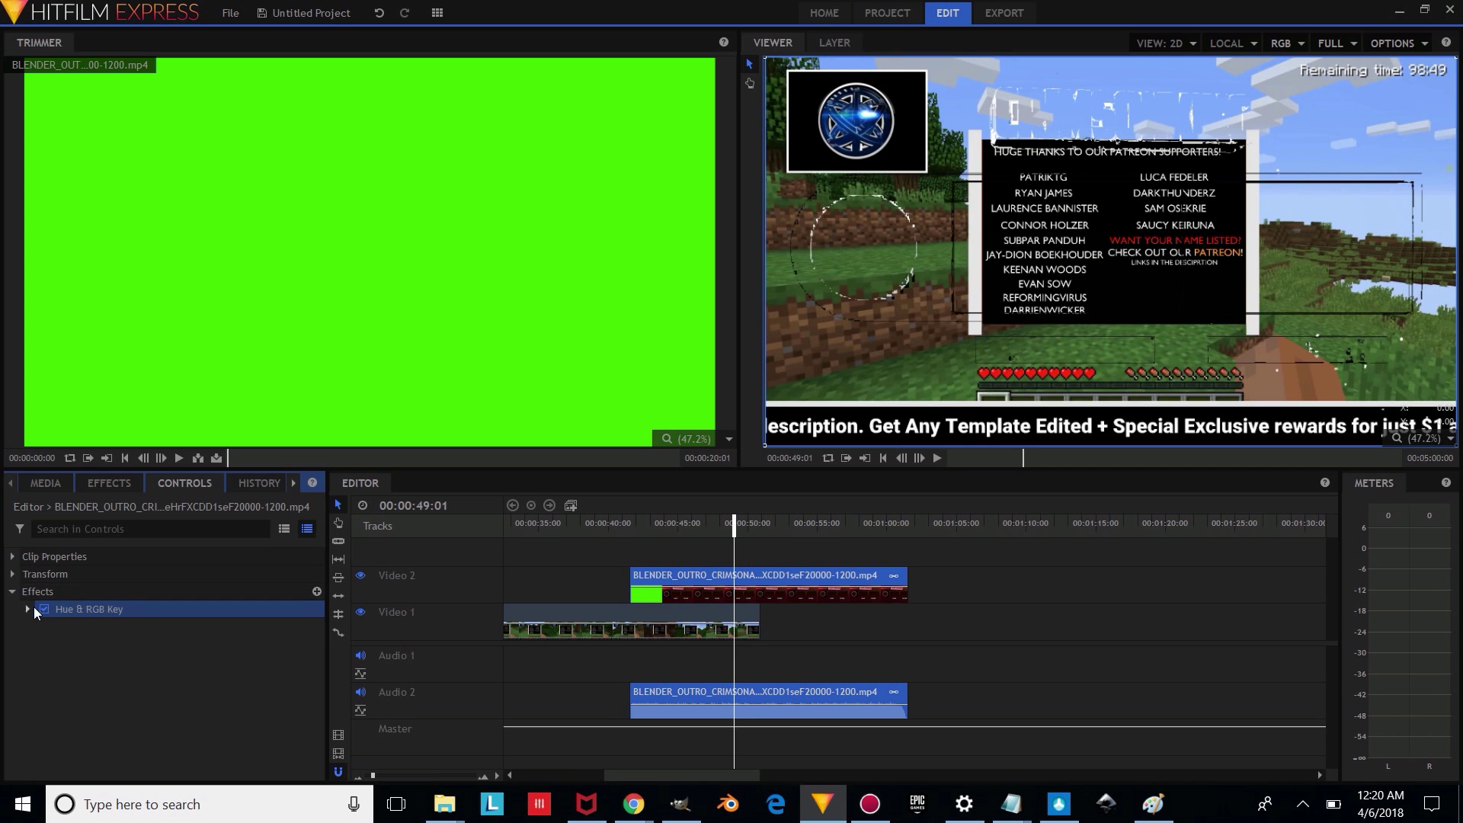
pyautogui.click(29, 608)
# Set the outro key's colour to pure green
pyautogui.click(317, 627)
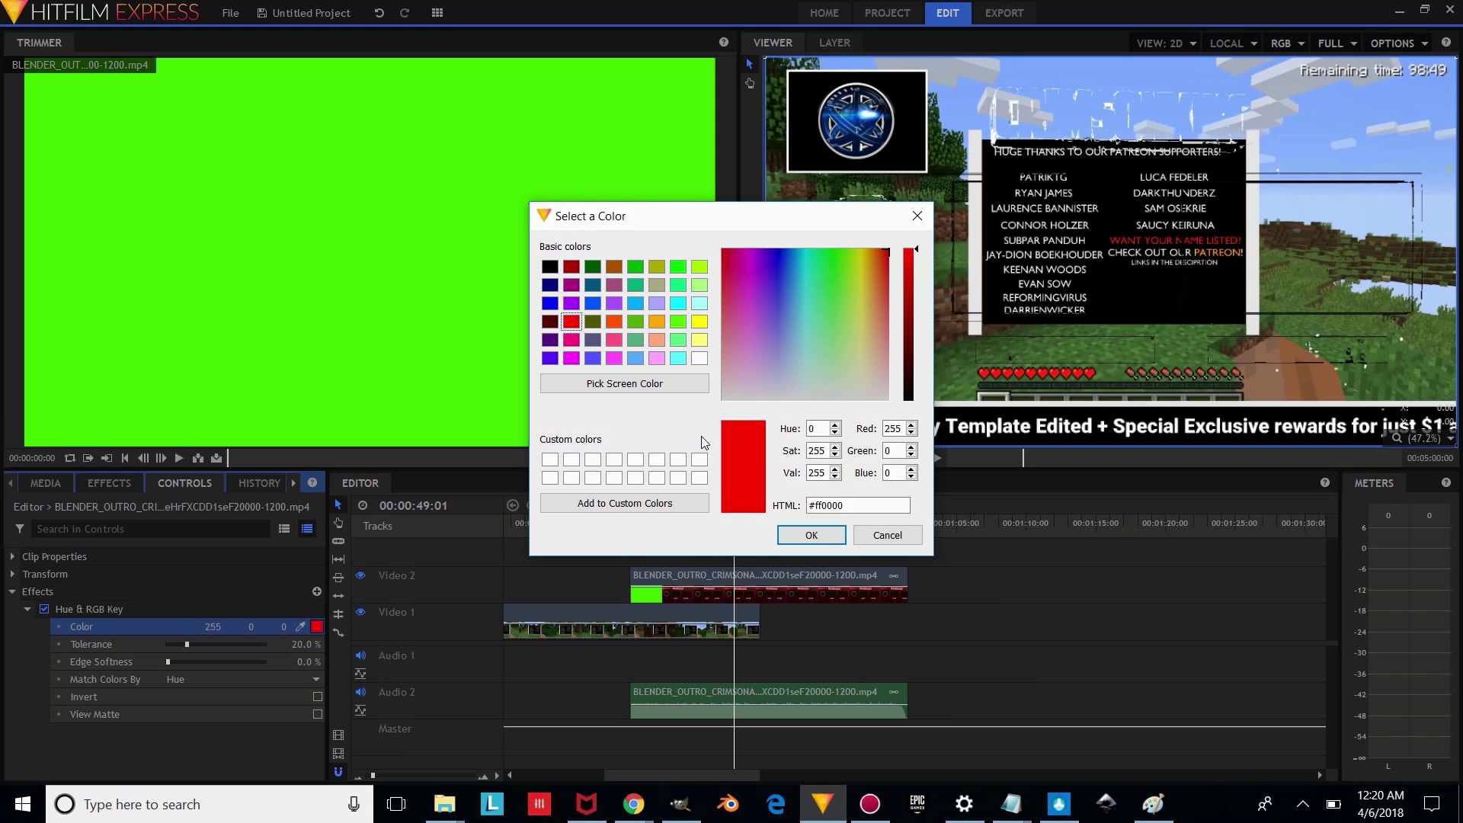
pyautogui.click(573, 325)
pyautogui.click(678, 267)
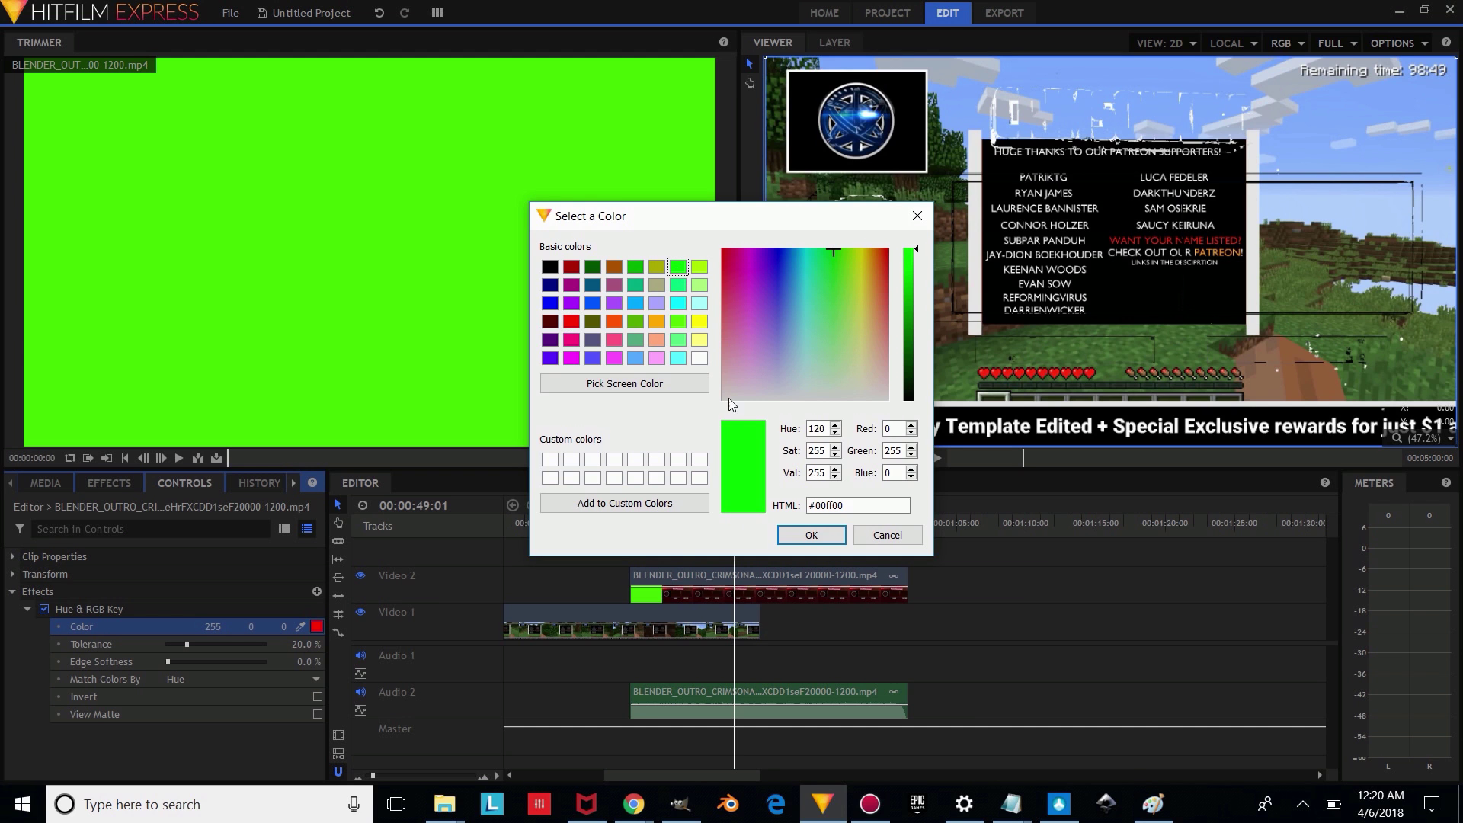
pyautogui.click(809, 534)
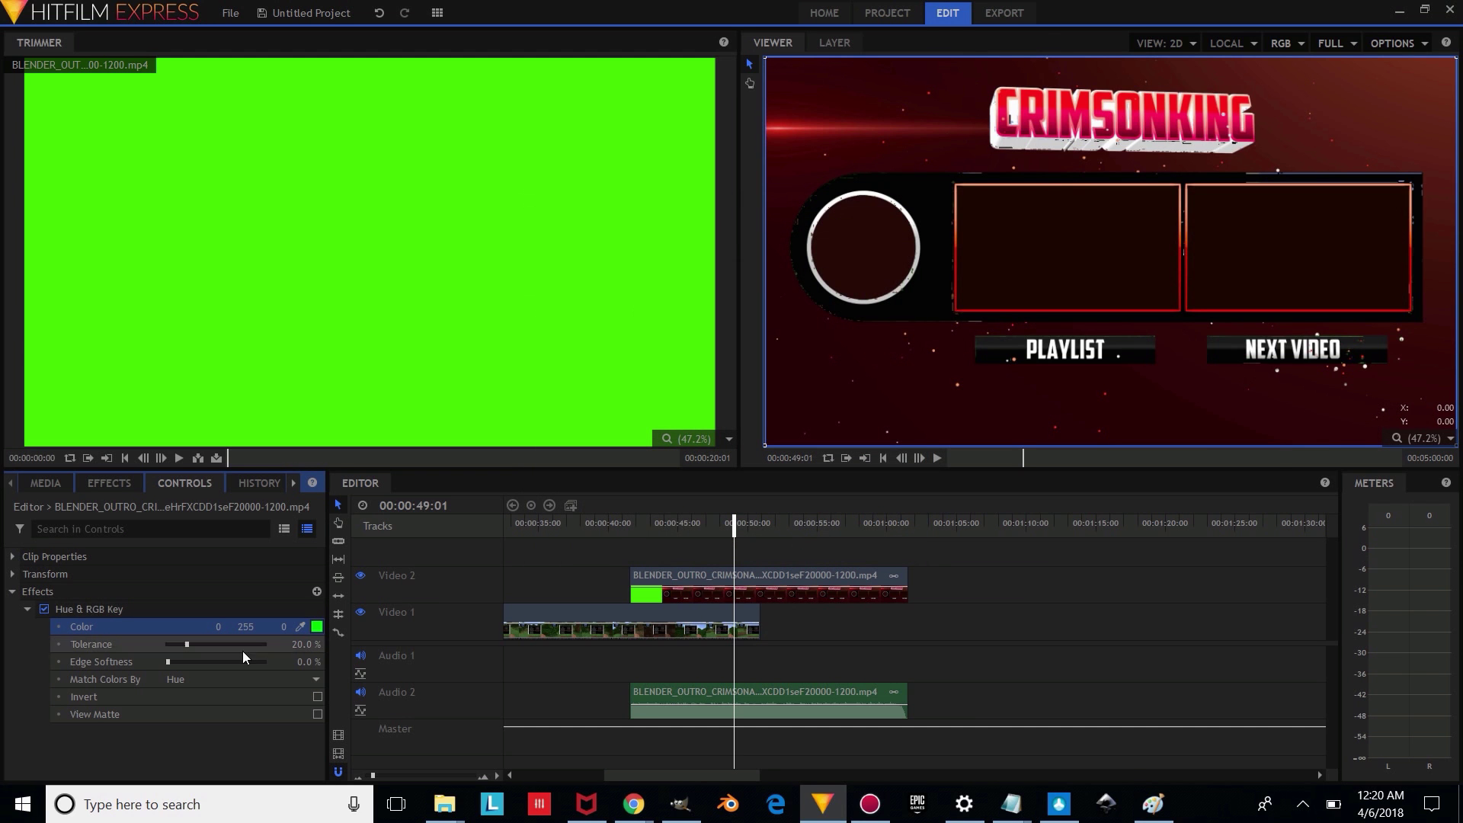
# Lower the key tolerance to 16% and check the keyed outro over the gameplay
pyautogui.moveTo(630, 520); pyautogui.dragTo(633, 521)
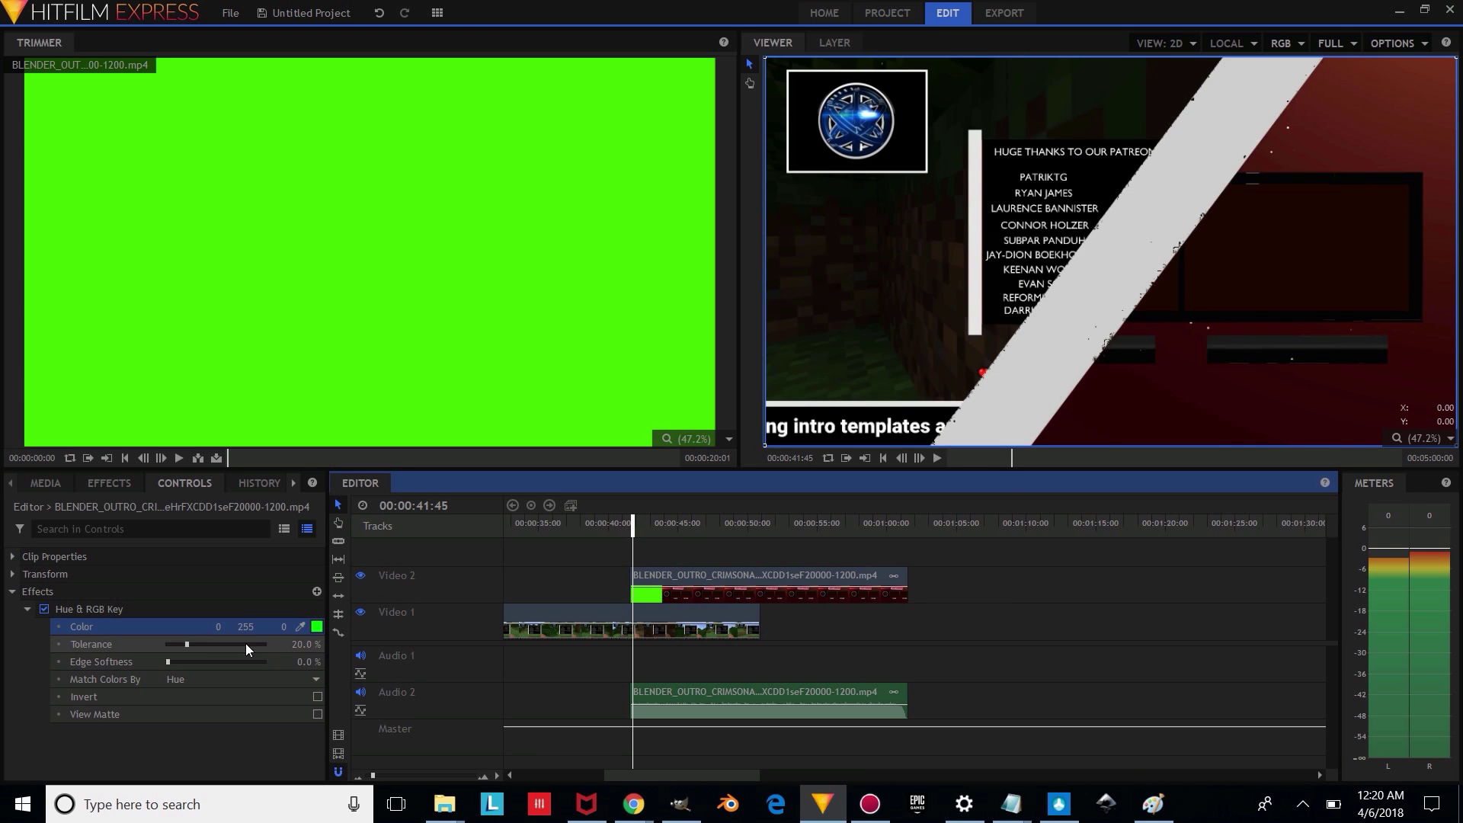
pyautogui.moveTo(184, 642)
pyautogui.mouseDown()
pyautogui.moveTo(171, 643)
pyautogui.moveTo(183, 646)
pyautogui.mouseUp()
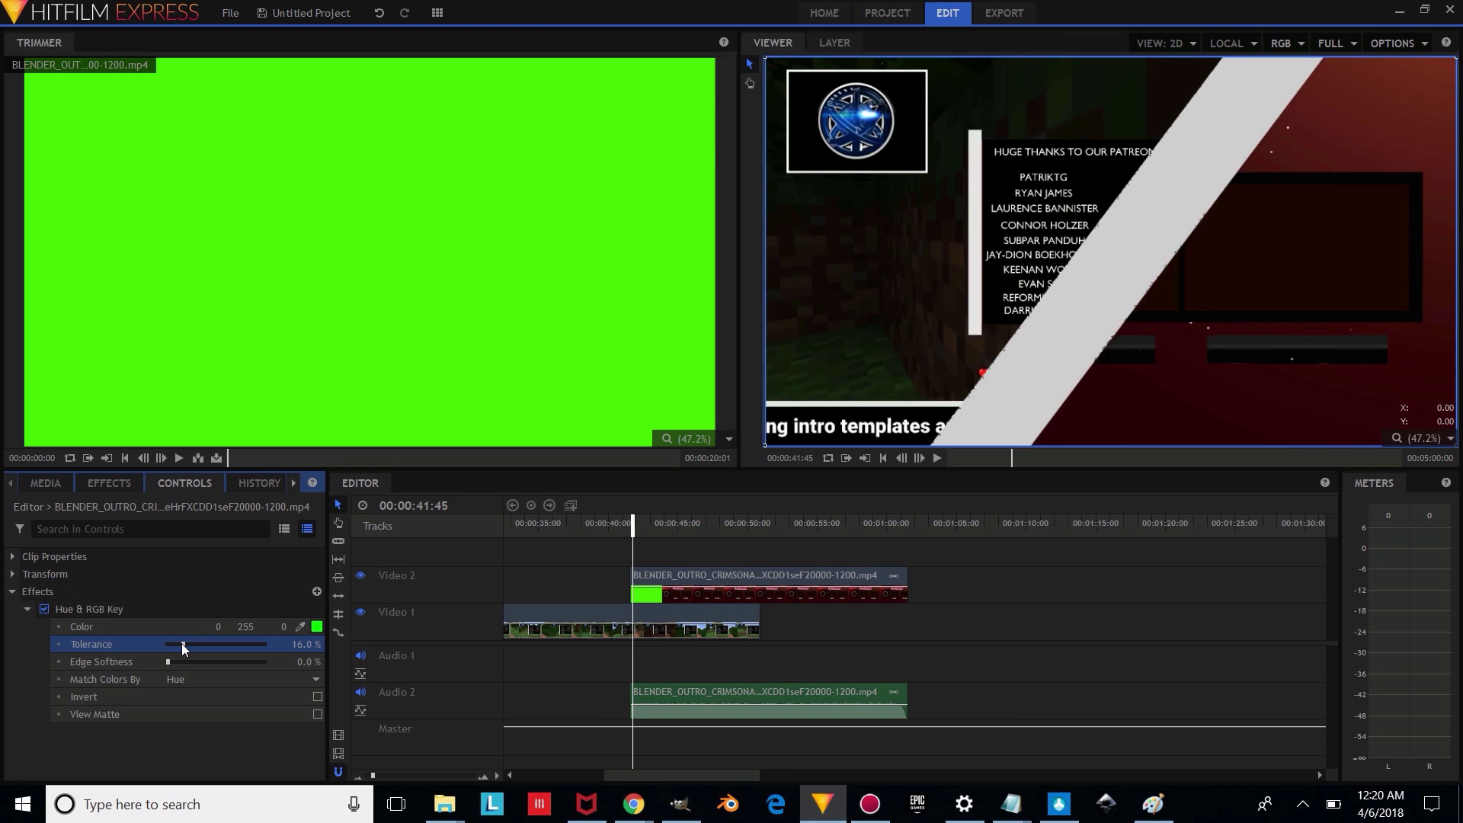
pyautogui.moveTo(633, 526); pyautogui.dragTo(729, 560)
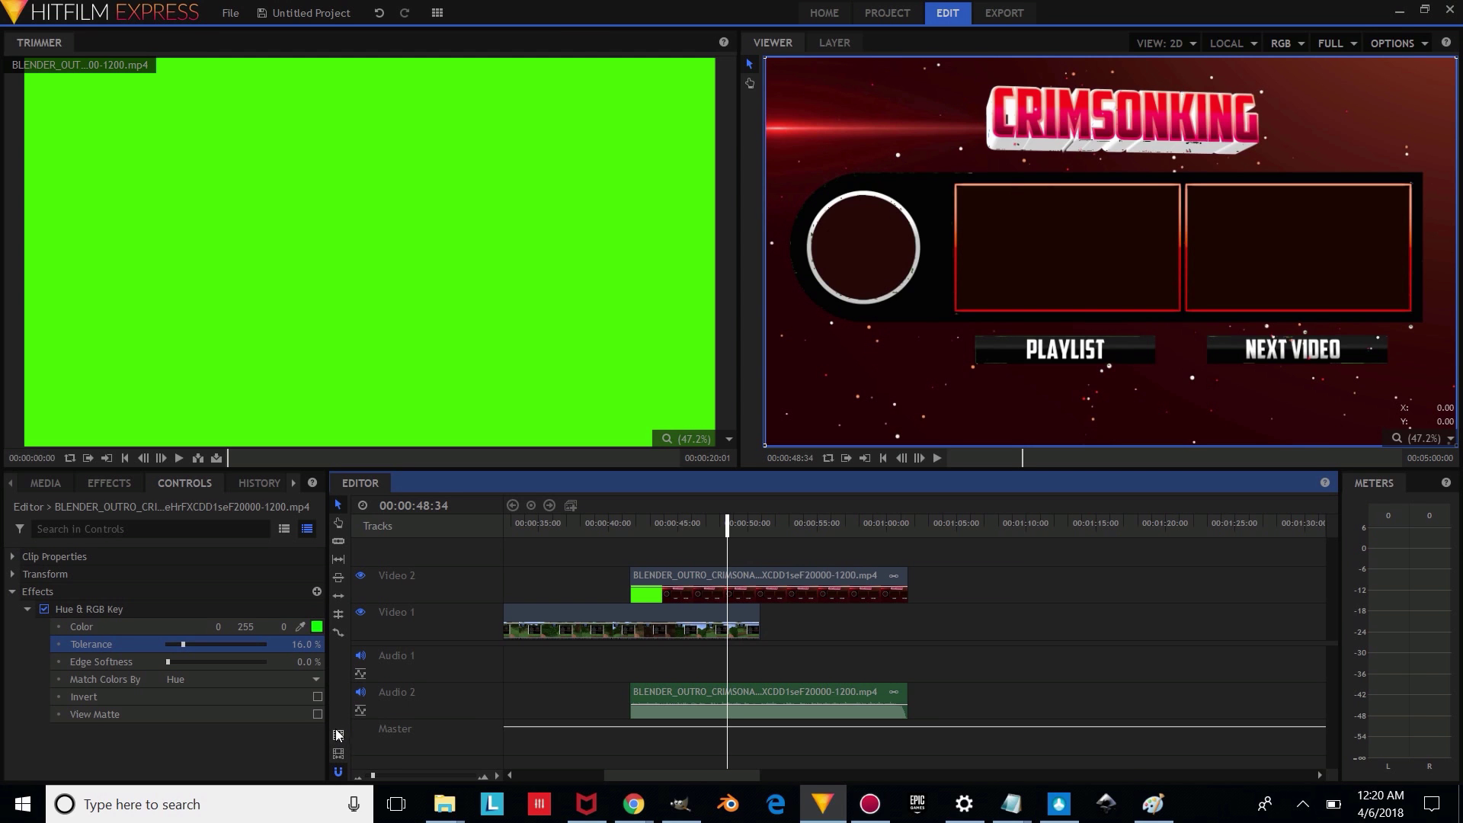
pyautogui.click(230, 13)
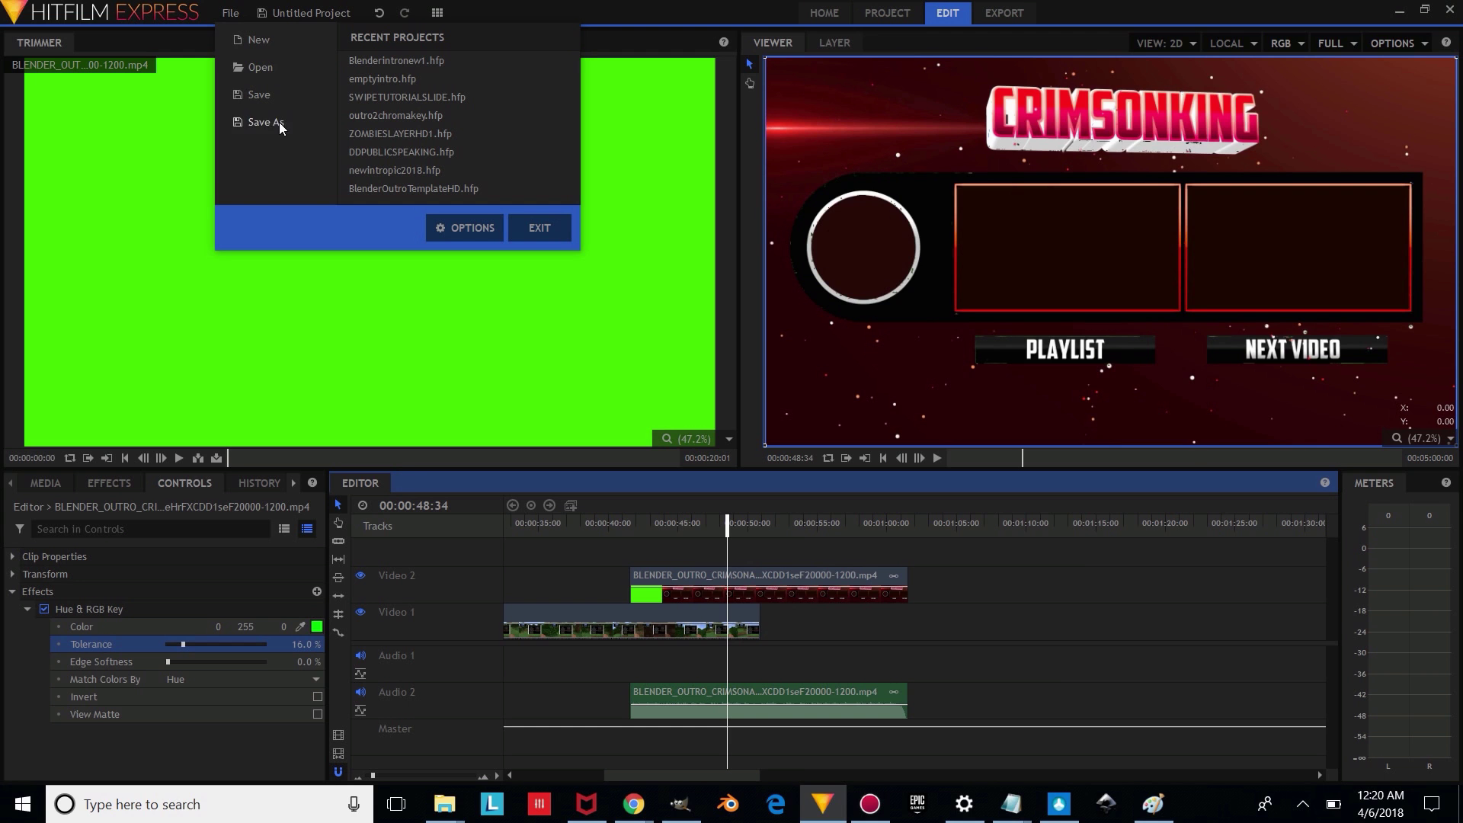
# Export the timeline as Editor[40].mp4 (YouTube 1080p HD) and reveal the file in its folder
pyautogui.click(339, 738)
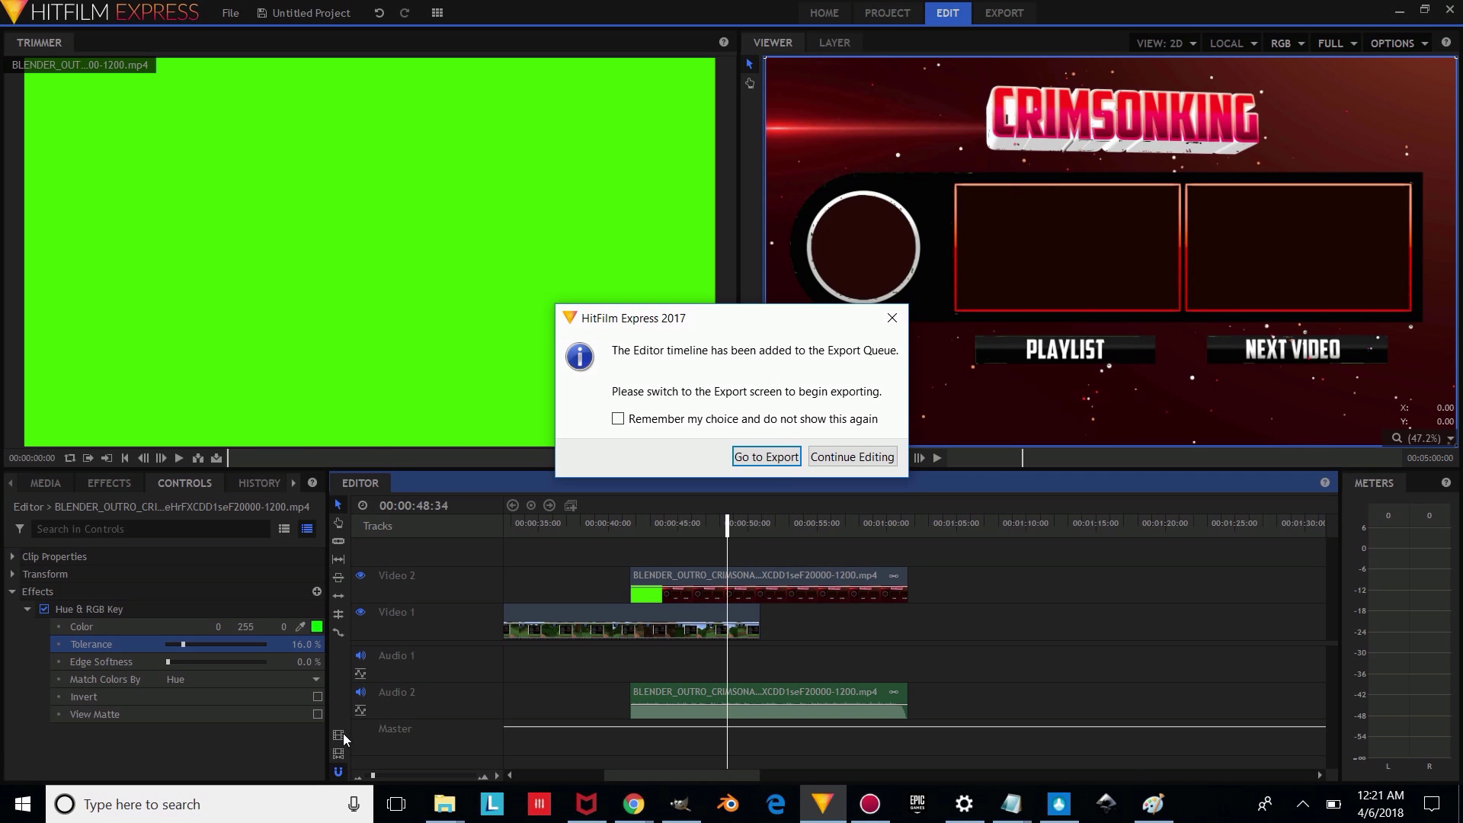
pyautogui.click(766, 456)
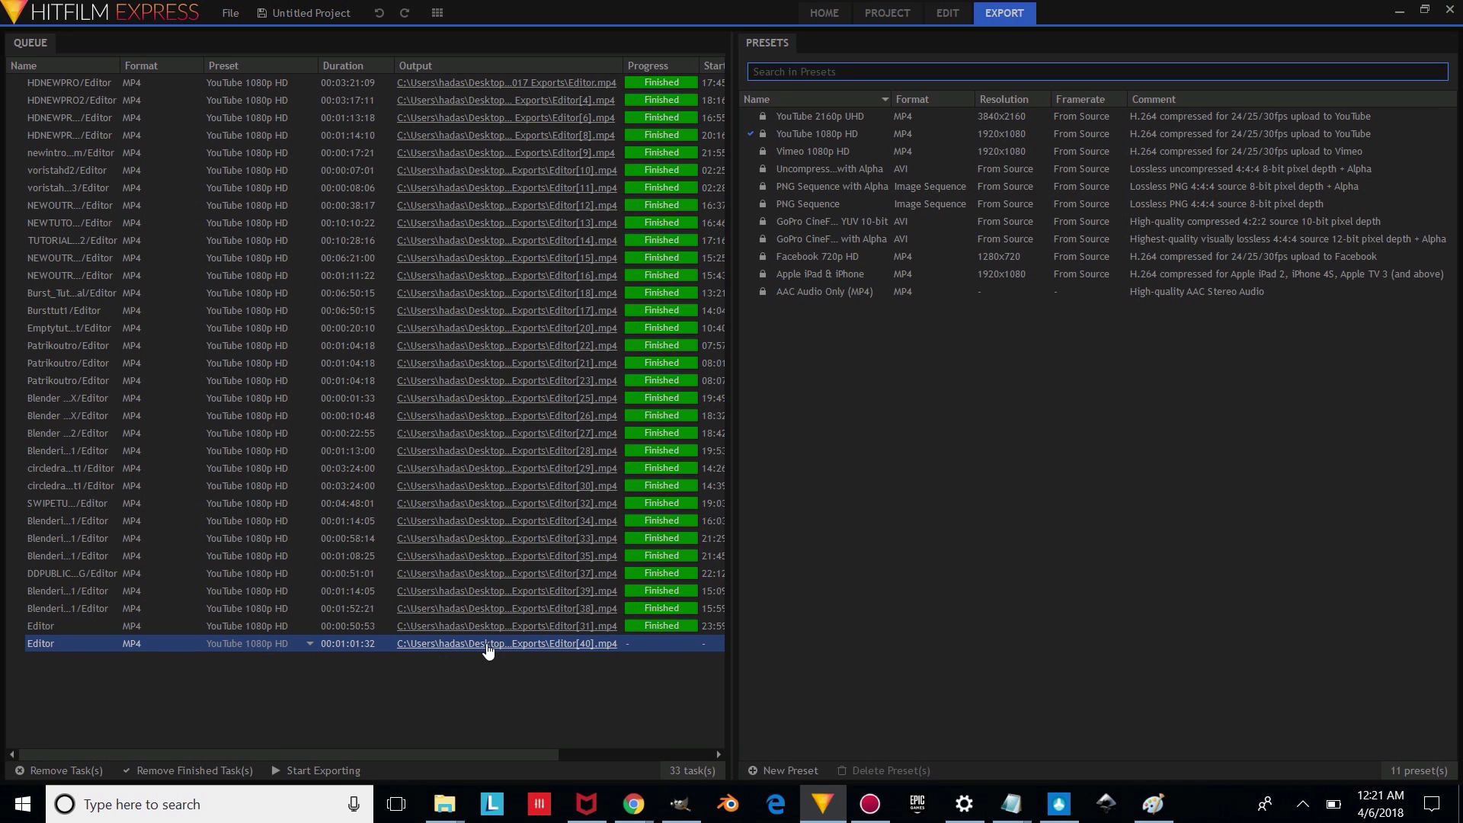
pyautogui.rightClick(488, 651)
pyautogui.click(532, 774)
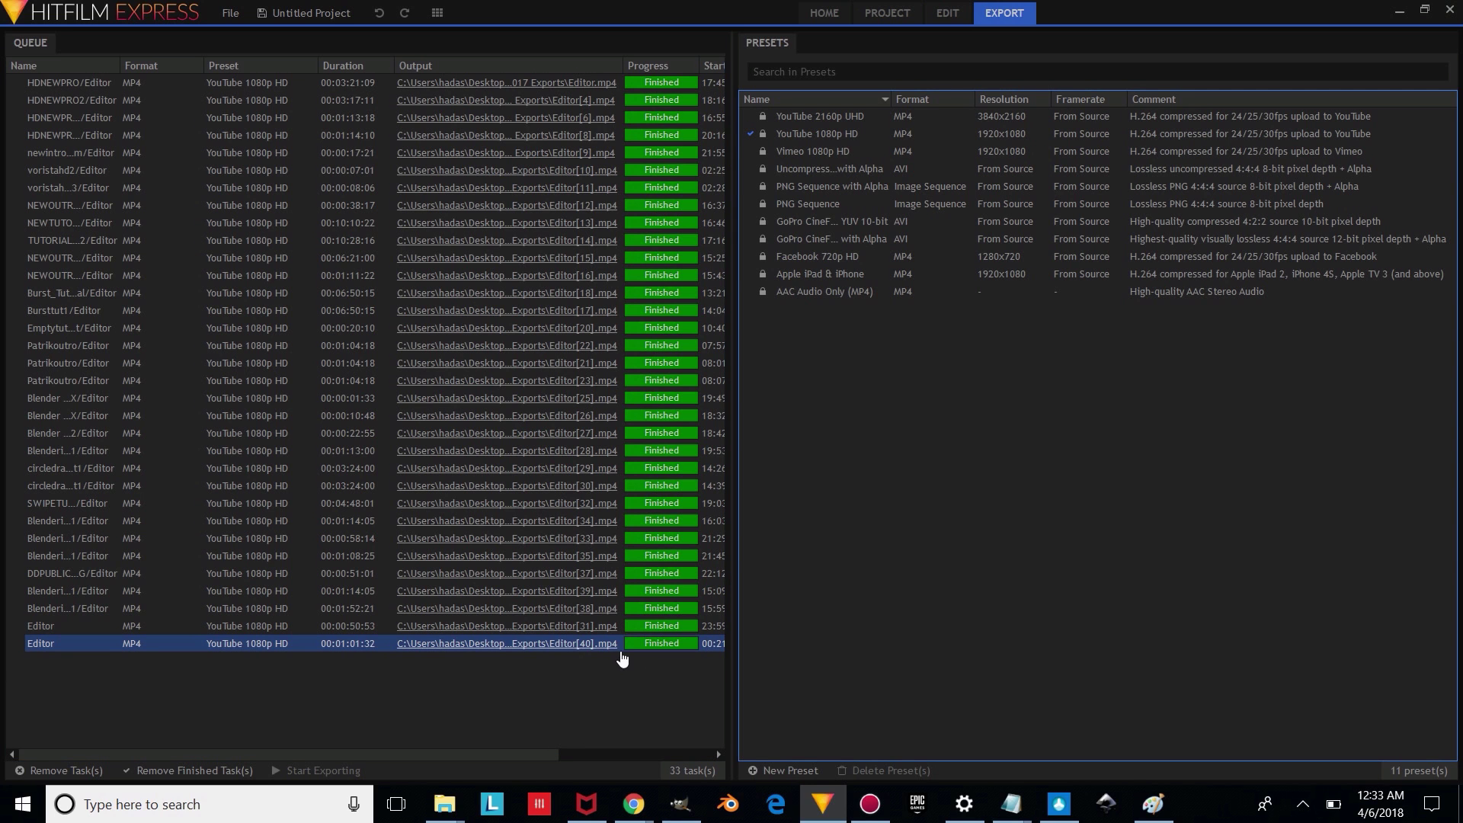
pyautogui.rightClick(462, 646)
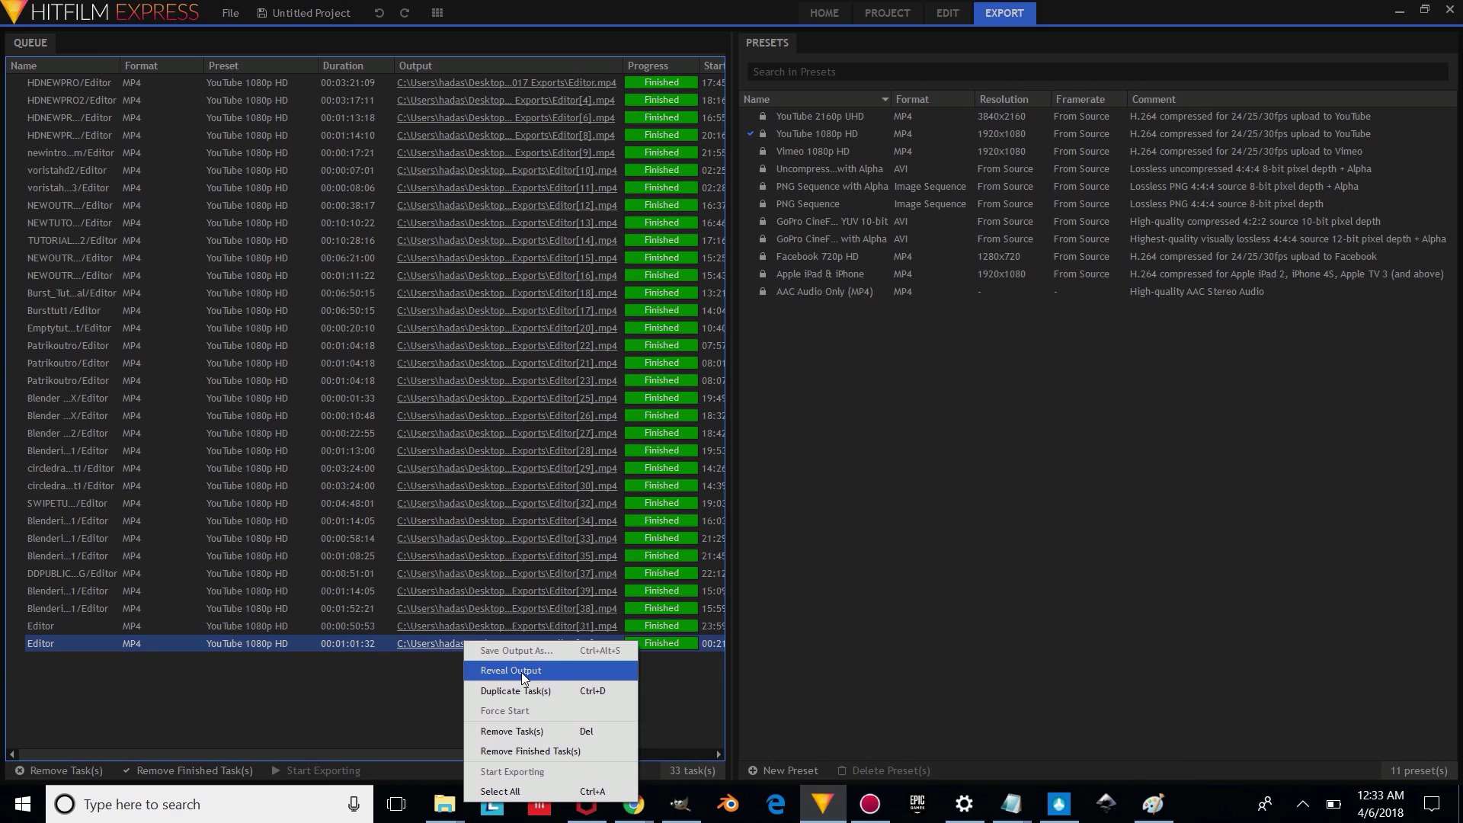
pyautogui.click(525, 672)
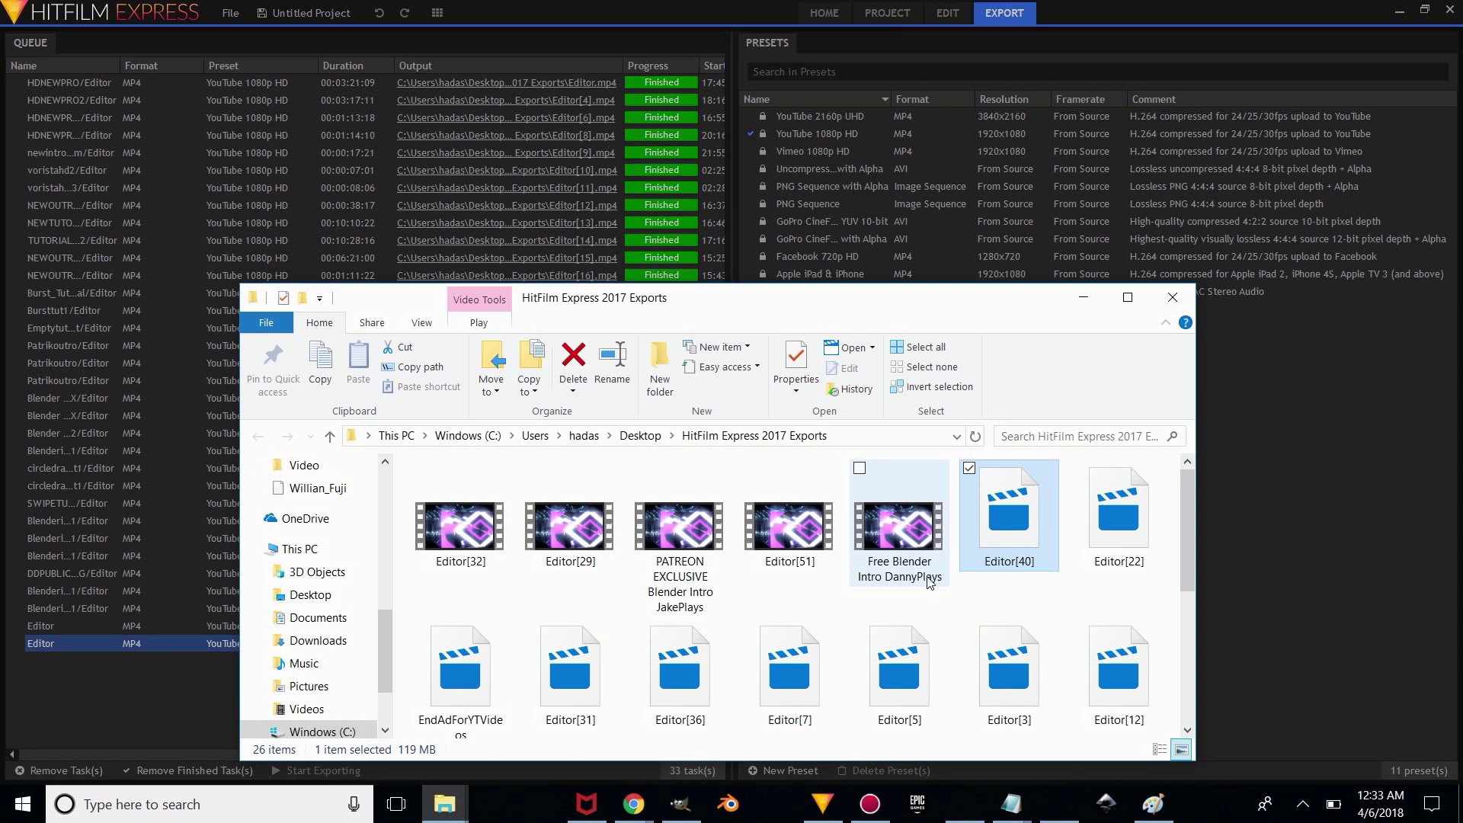